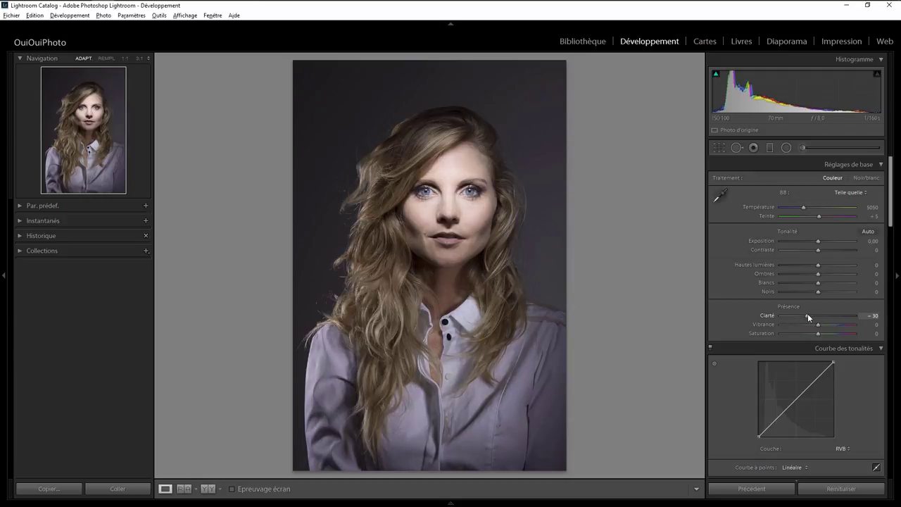
Step: Ease the portrait's Clarity from -30 to -12 in the Basic panel
left_click_drag(811, 315, 815, 316)
Step: Add a horizontal graduated filter at chin level with Exposure -0.53, nudged slightly upward
left_click(769, 148)
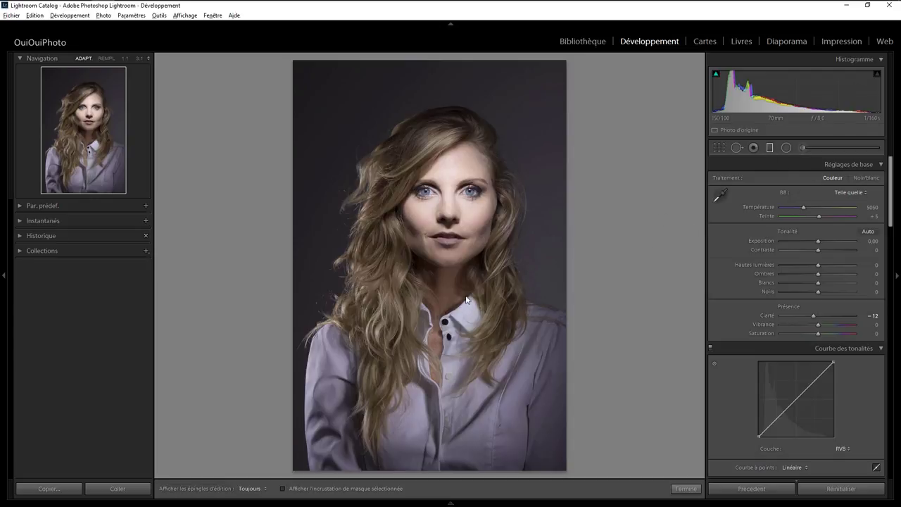
left_click_drag(451, 283, 449, 230)
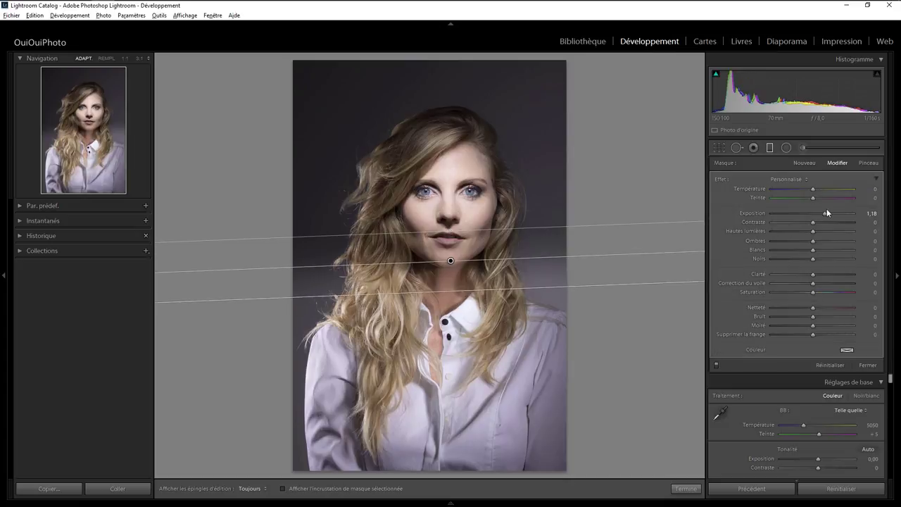
left_click_drag(824, 212, 806, 213)
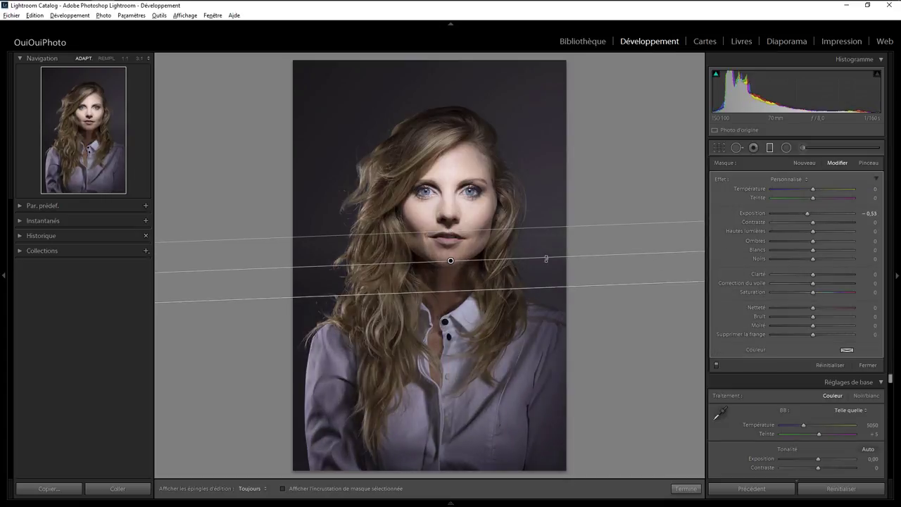
left_click_drag(546, 259, 547, 264)
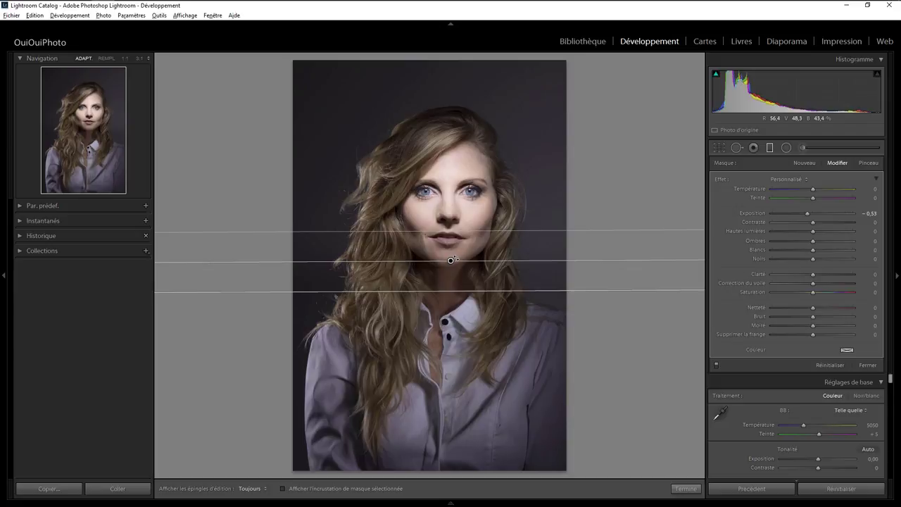
left_click_drag(451, 262, 450, 254)
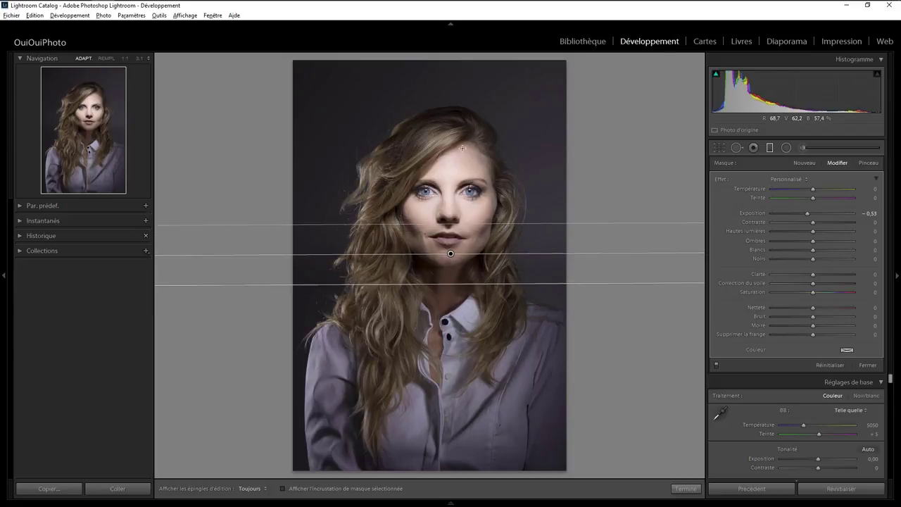
Step: Add a tall radial filter over the forehead with Exposure reset and Highlights at -5, then close it
left_click(786, 148)
mouse_move(442, 154)
left_mouse_down()
mouse_move(485, 165)
mouse_move(454, 152)
left_mouse_up()
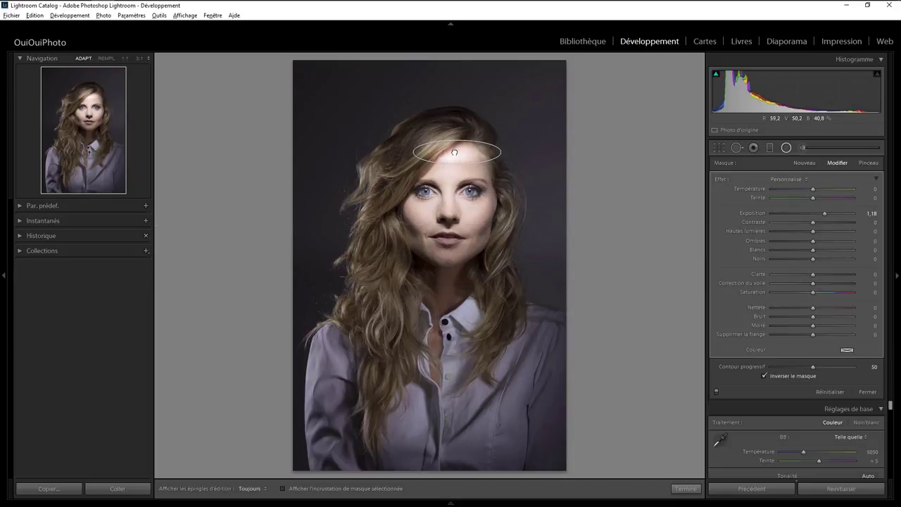
double_click(720, 180)
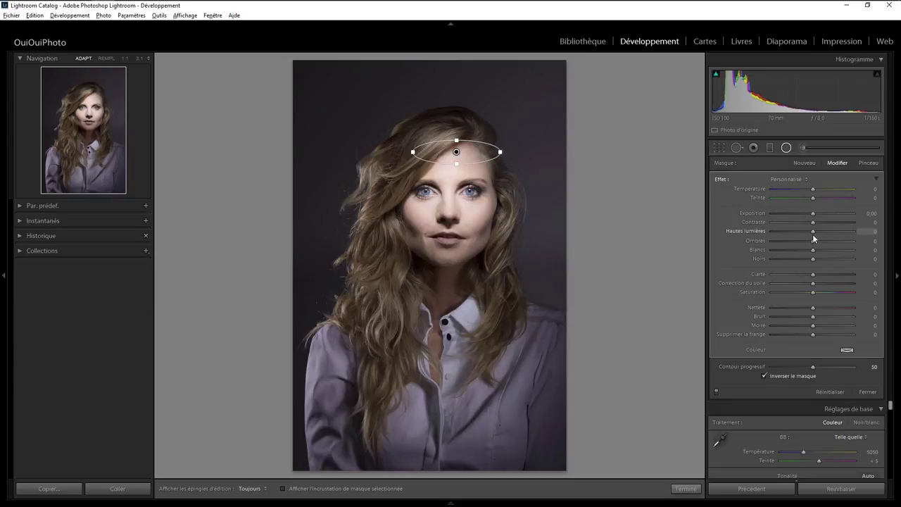
left_click_drag(814, 232, 808, 237)
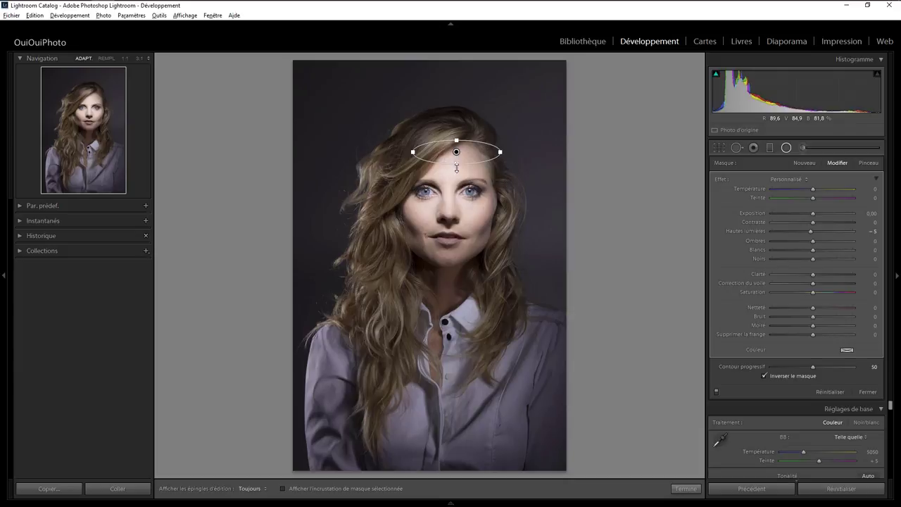
left_click_drag(456, 167, 455, 175)
left_click(684, 488)
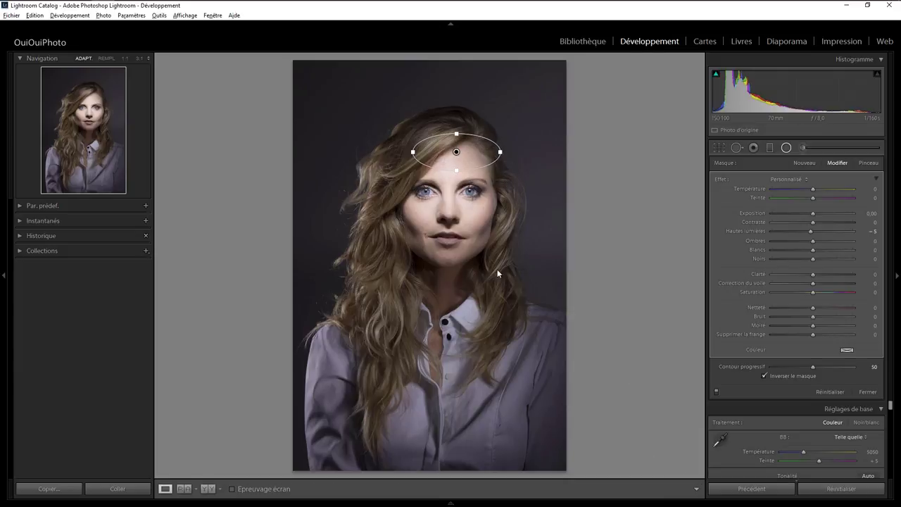
key("shift+m")
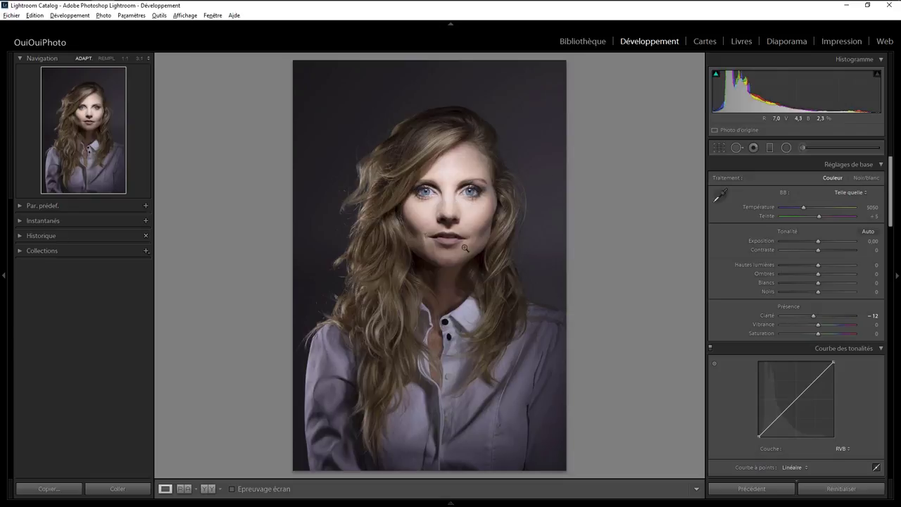
Step: Zoom 3:1 on the nose and heal the right nostril shadow with skin from the right cheek
left_click(447, 224)
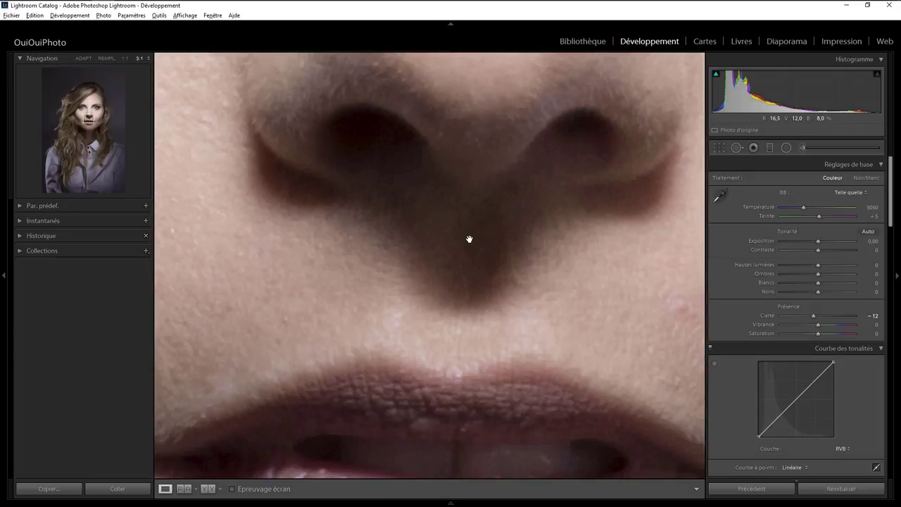
left_click_drag(477, 175, 439, 156)
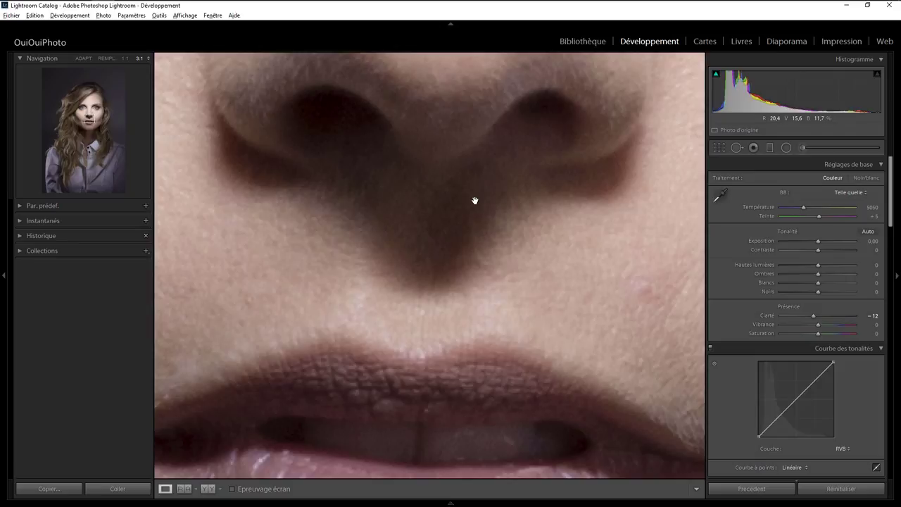
left_click(736, 147)
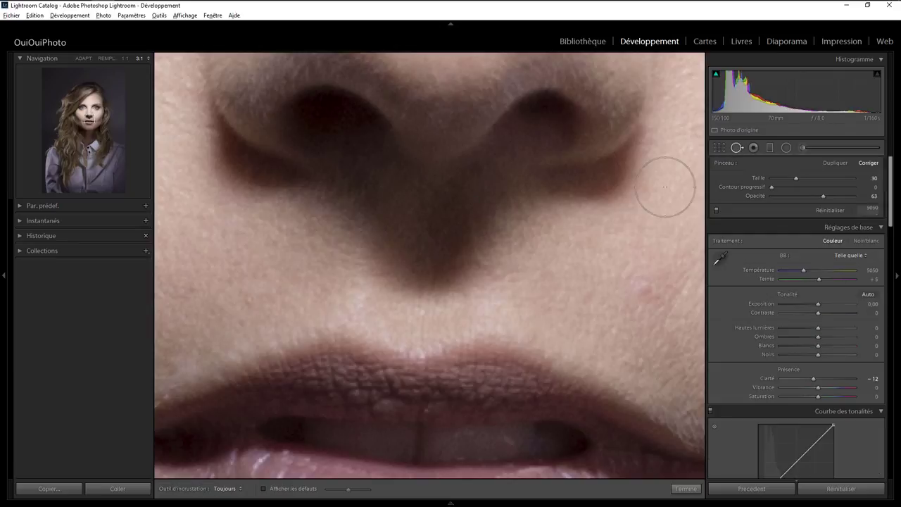
scroll(658, 181, "down", 3)
scroll(661, 176, "down", 2)
scroll(653, 169, "down", 2)
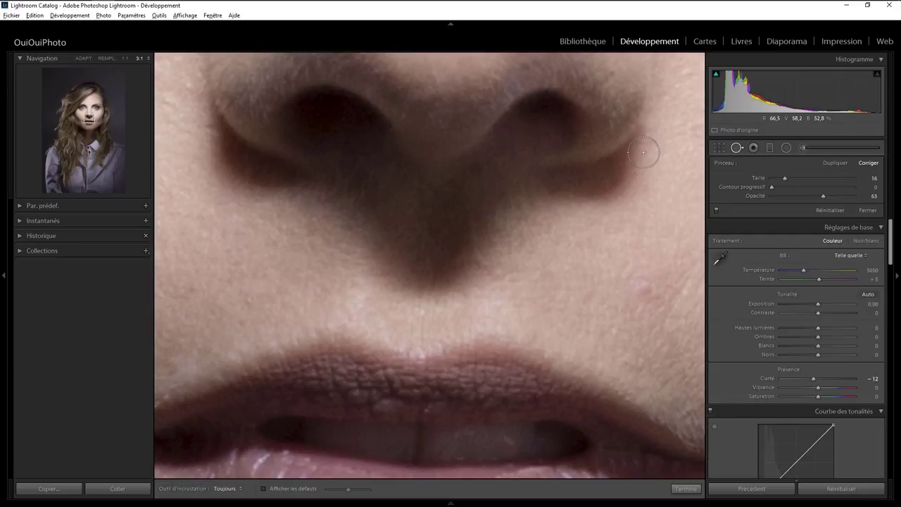
mouse_move(643, 152)
left_mouse_down()
mouse_move(556, 187)
mouse_move(624, 180)
mouse_move(636, 169)
mouse_move(579, 200)
mouse_move(584, 191)
left_mouse_up()
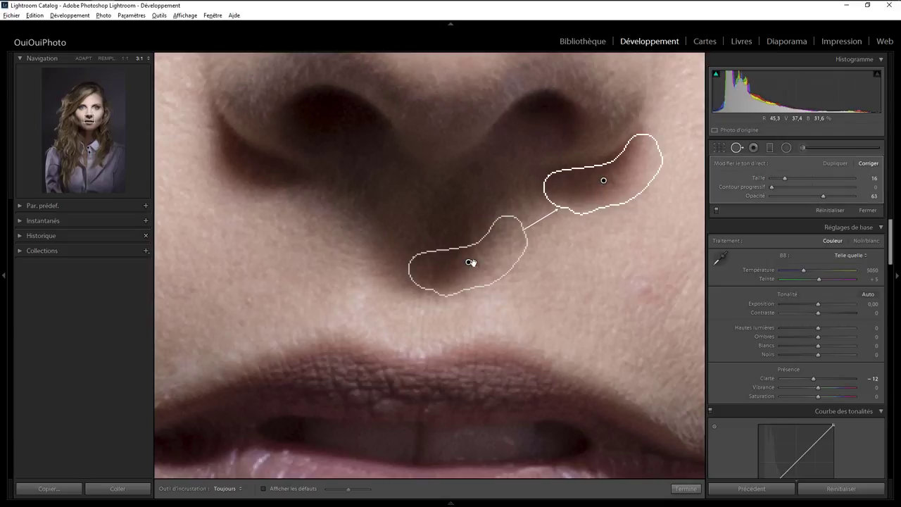
left_click_drag(495, 255, 646, 236)
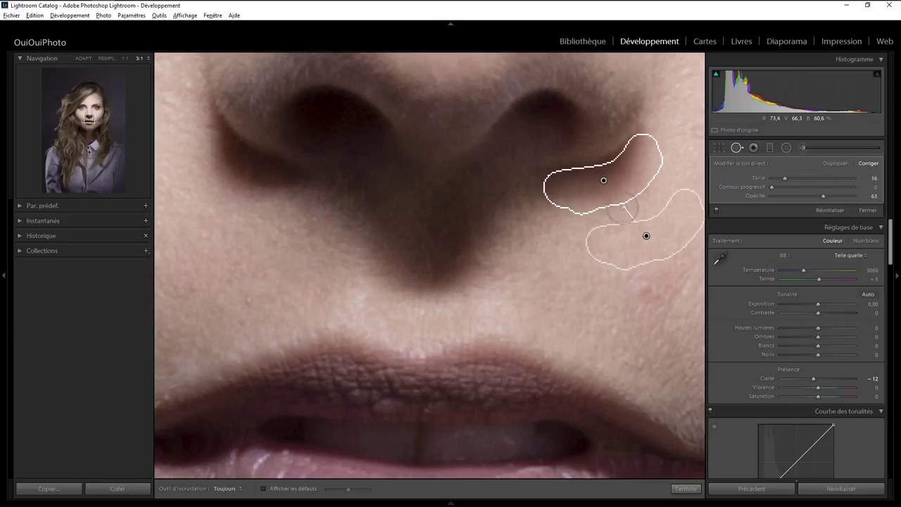
Step: Toggle the nostril heal off and on to compare before and after
left_click(716, 211)
left_click(717, 211)
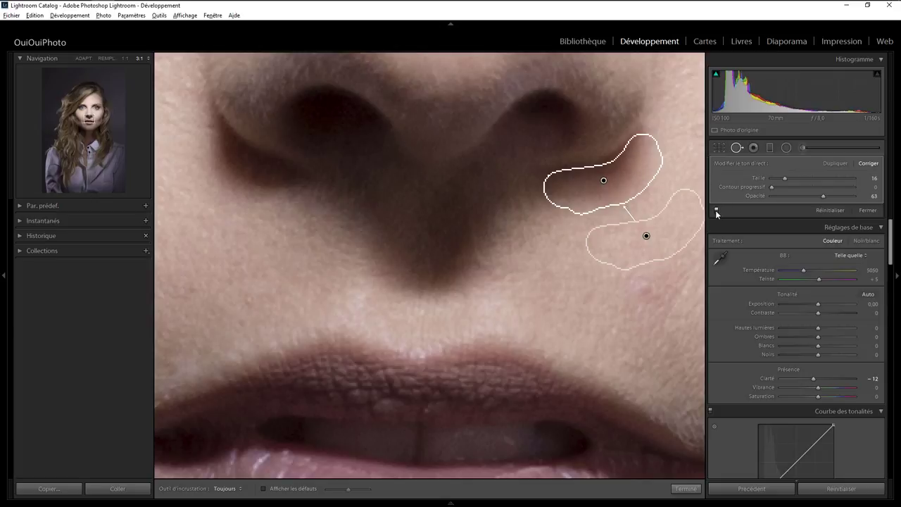
left_click(716, 211)
left_click(716, 211)
Step: Heal the left nostril crease with skin sampled from the left cheek
mouse_move(204, 132)
left_mouse_down()
mouse_move(239, 164)
mouse_move(187, 141)
left_mouse_up()
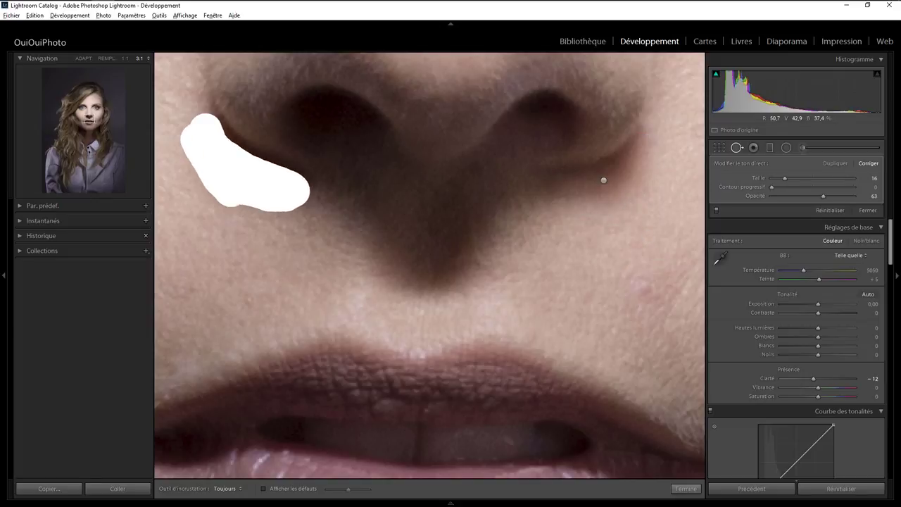
left_click_drag(187, 141, 291, 205)
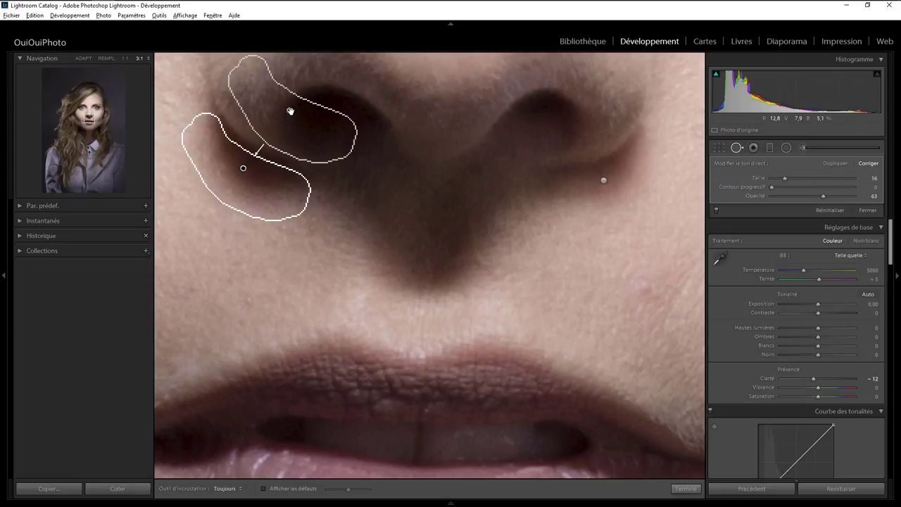
left_click_drag(289, 110, 190, 240)
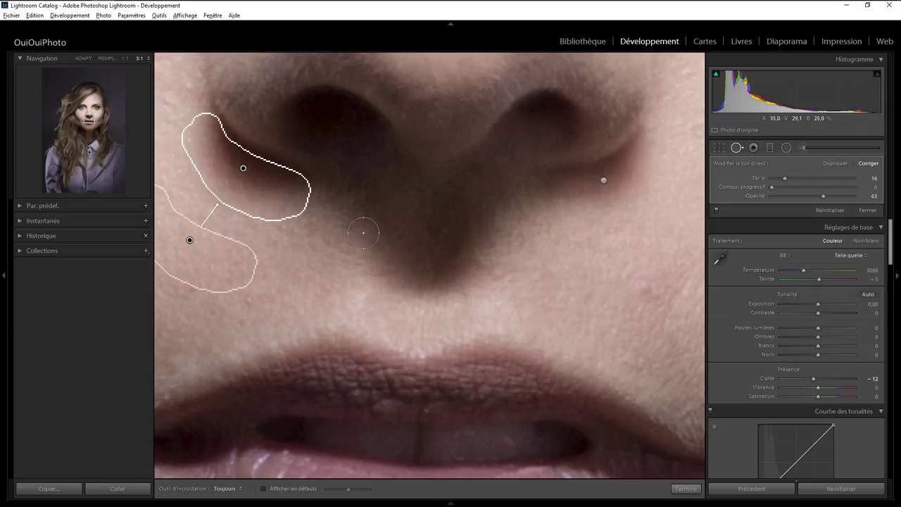
Step: Heal the shadow under the nose tip, sampling from the cheek instead of the lip
left_click(328, 198)
mouse_move(327, 198)
left_mouse_down()
mouse_move(407, 232)
mouse_move(529, 198)
mouse_move(526, 217)
mouse_move(461, 292)
mouse_move(430, 304)
mouse_move(380, 287)
mouse_move(316, 212)
mouse_move(423, 264)
mouse_move(472, 254)
mouse_move(393, 271)
left_mouse_up()
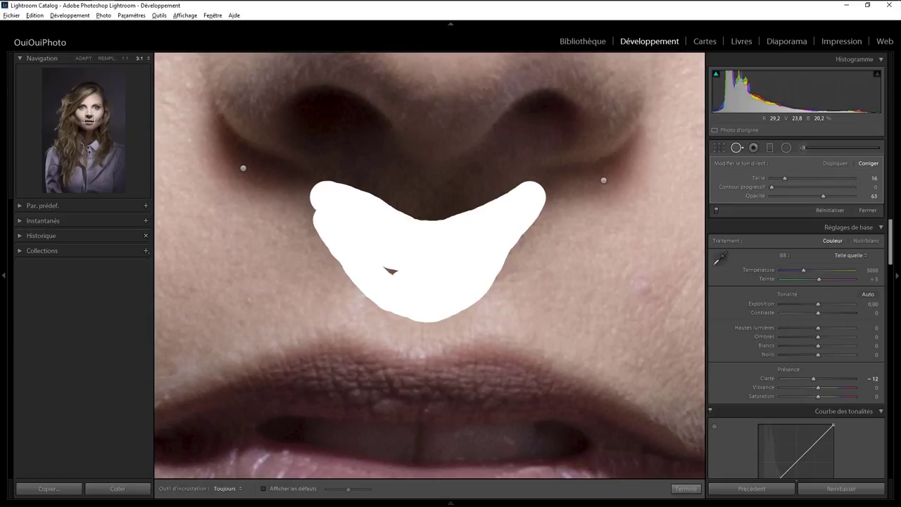
left_click_drag(314, 212, 307, 204)
left_click_drag(491, 288, 544, 210)
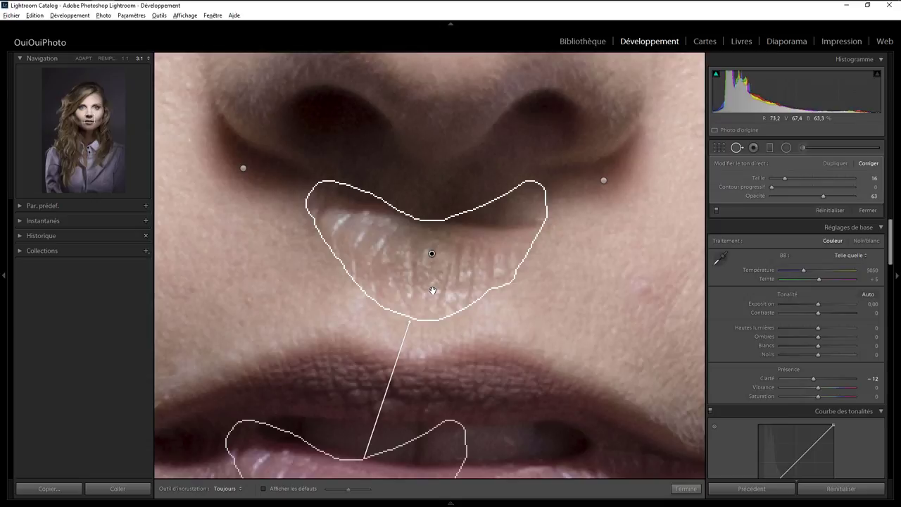
mouse_move(277, 418)
left_mouse_down()
mouse_move(211, 277)
mouse_move(185, 299)
mouse_move(129, 277)
mouse_move(137, 279)
left_mouse_up()
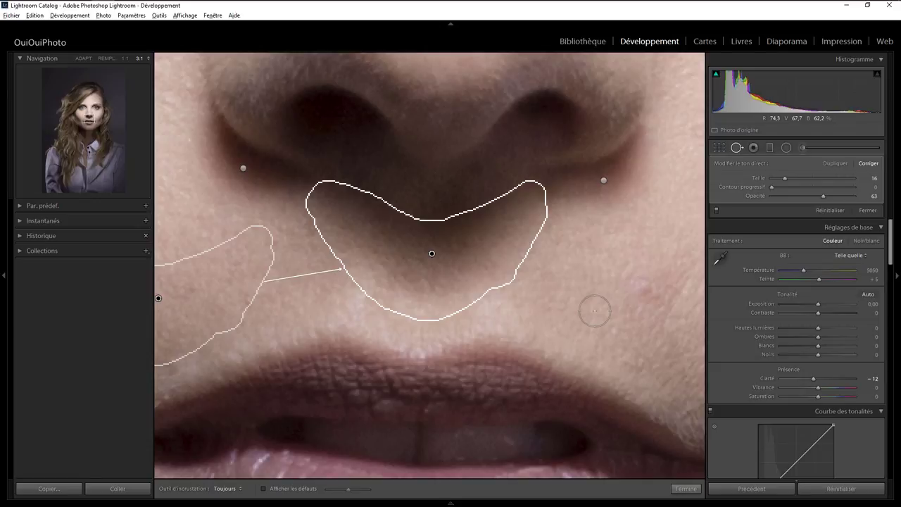
Step: Toggle the nose heals off and on to compare before and after
left_click(716, 211)
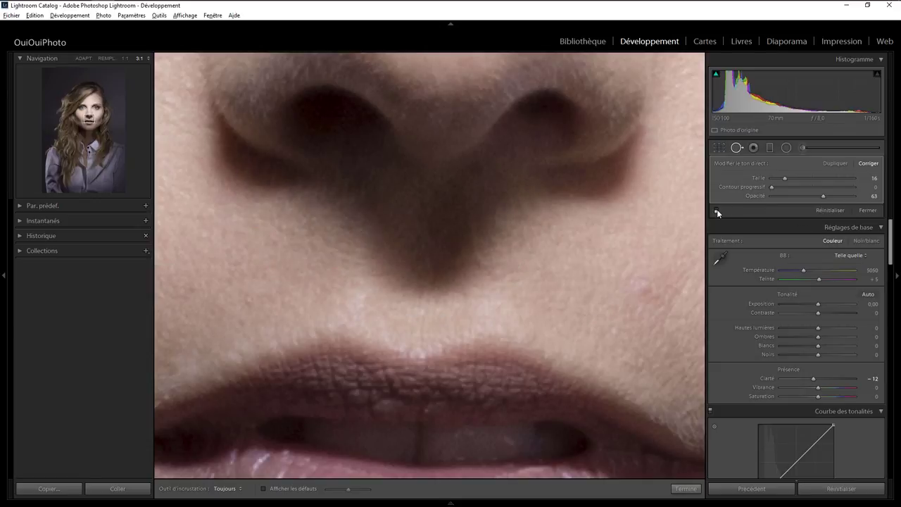
left_click(716, 211)
left_click(716, 211)
left_click(716, 211)
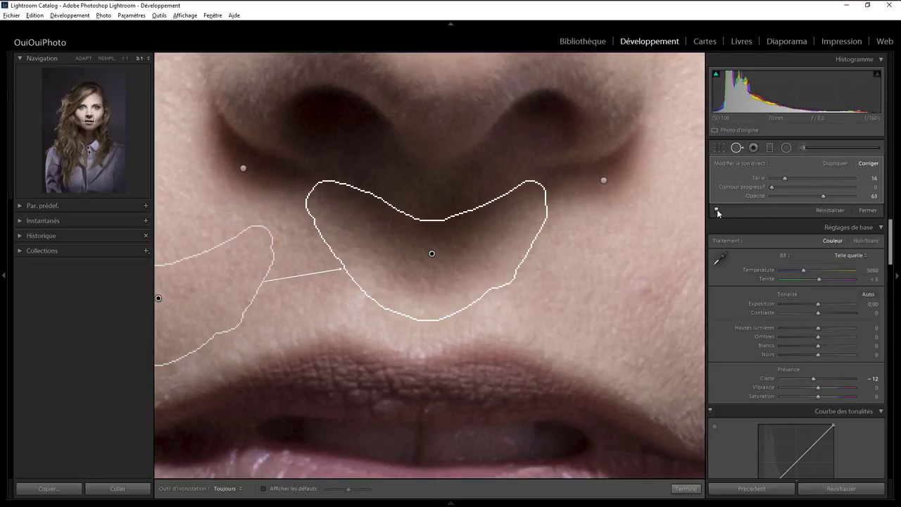
left_click(717, 211)
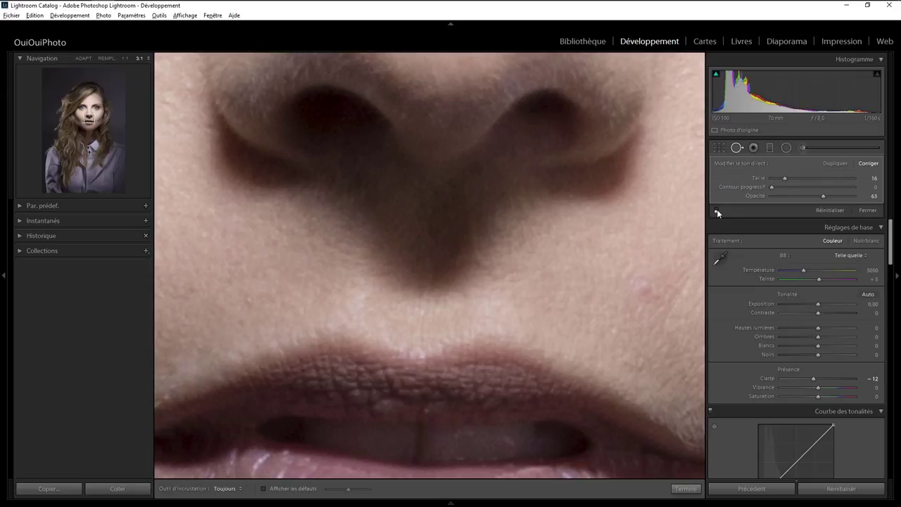
left_click(717, 211)
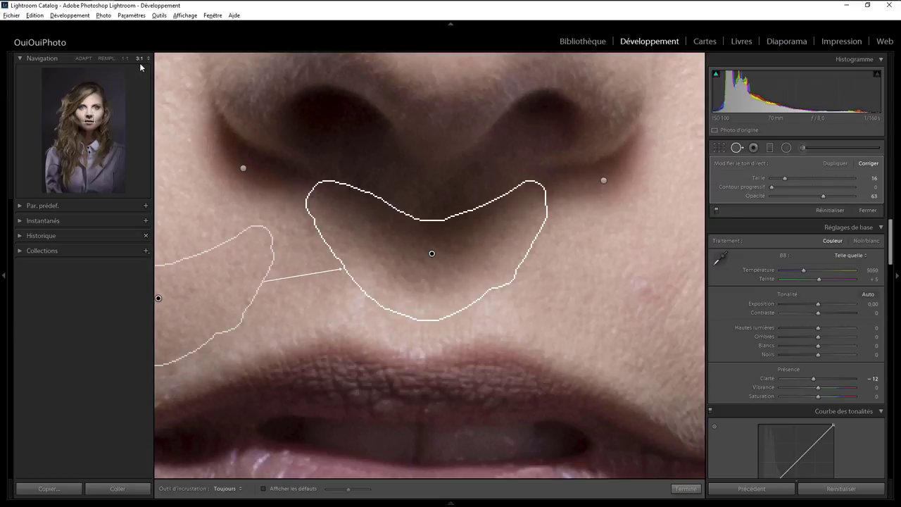
Step: Heal two small blemishes on the right cheek
scroll(640, 291, "up", 2)
left_click(646, 300)
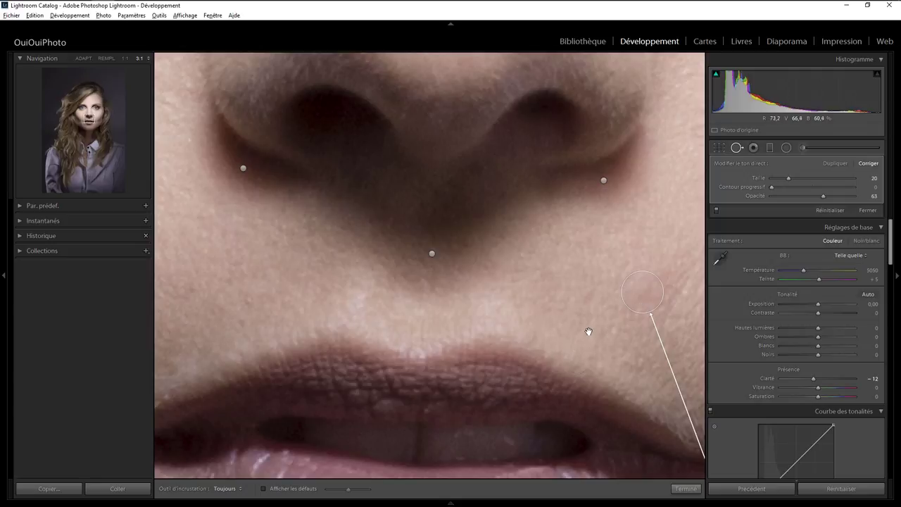
left_click_drag(588, 330, 337, 266)
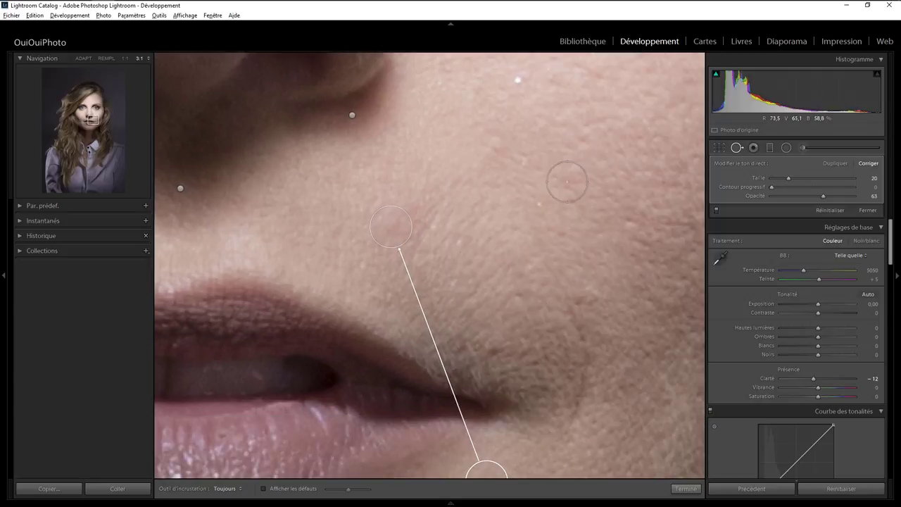
left_click_drag(596, 167, 388, 312)
left_click_drag(390, 260, 318, 338)
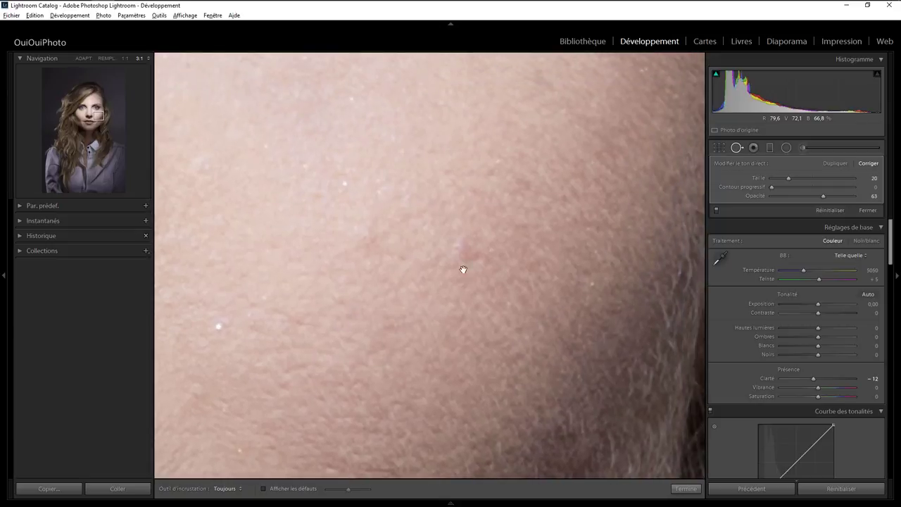
left_click(468, 250)
Step: Heal a forehead blemish and a hairline spot, choosing a cleaner source area for the latter
left_click_drag(332, 151, 421, 285)
left_click_drag(354, 237, 383, 380)
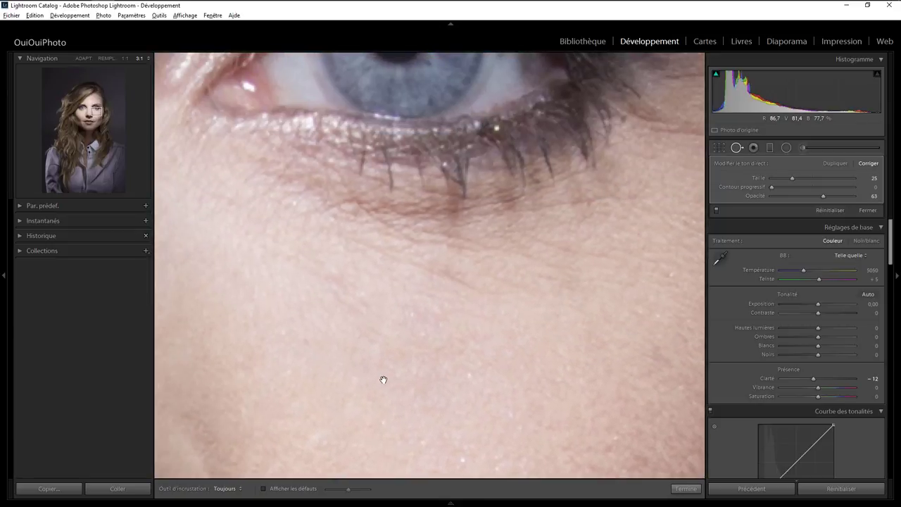
mouse_move(488, 274)
left_mouse_down()
mouse_move(298, 294)
mouse_move(277, 319)
mouse_move(542, 268)
left_mouse_up()
mouse_move(294, 279)
left_mouse_down()
mouse_move(551, 376)
mouse_move(514, 218)
left_mouse_up()
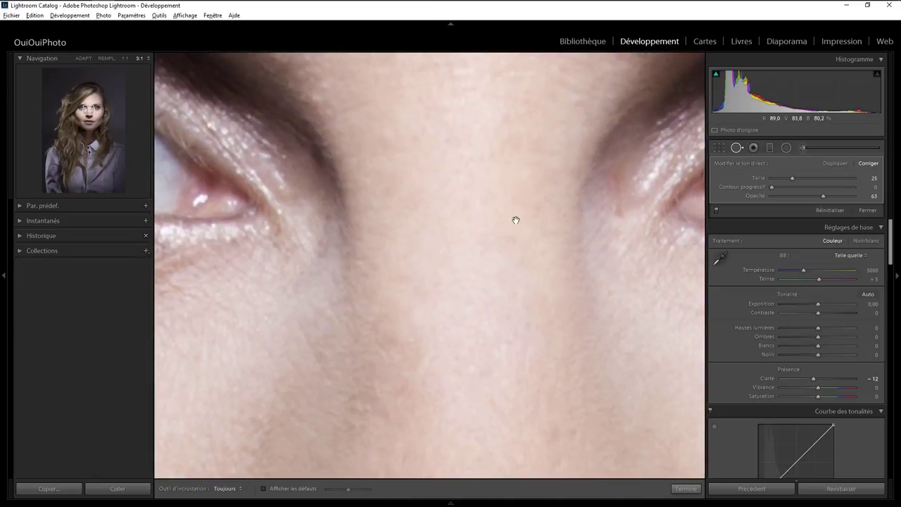
left_click_drag(422, 126, 416, 394)
left_click_drag(404, 217, 404, 430)
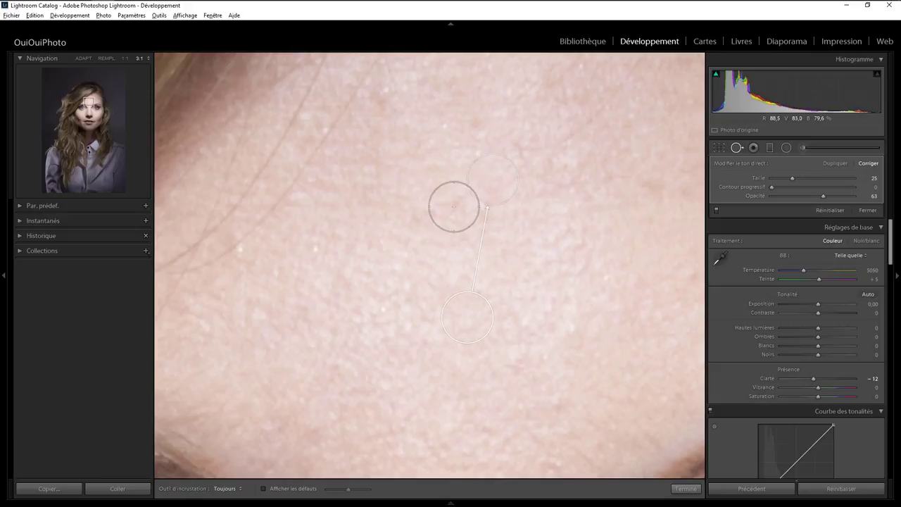
left_click_drag(453, 205, 435, 215)
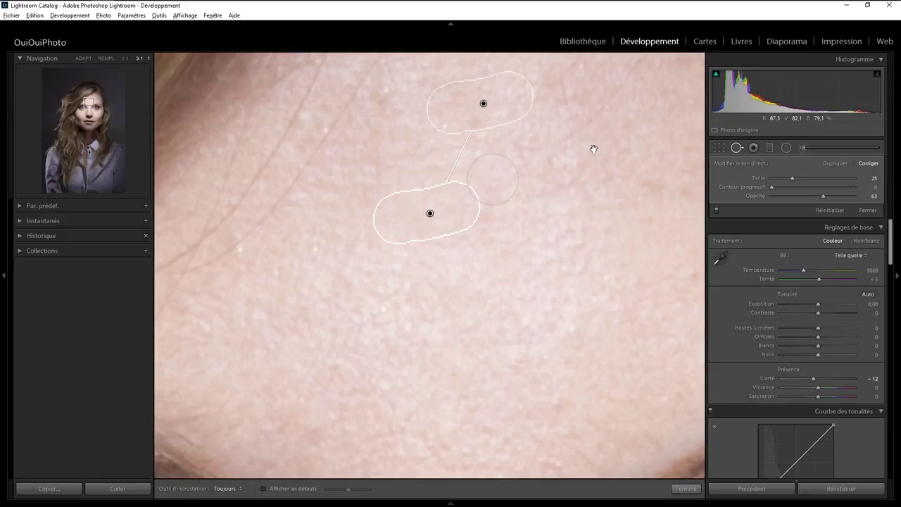
left_click_drag(593, 149, 433, 345)
left_click(492, 383)
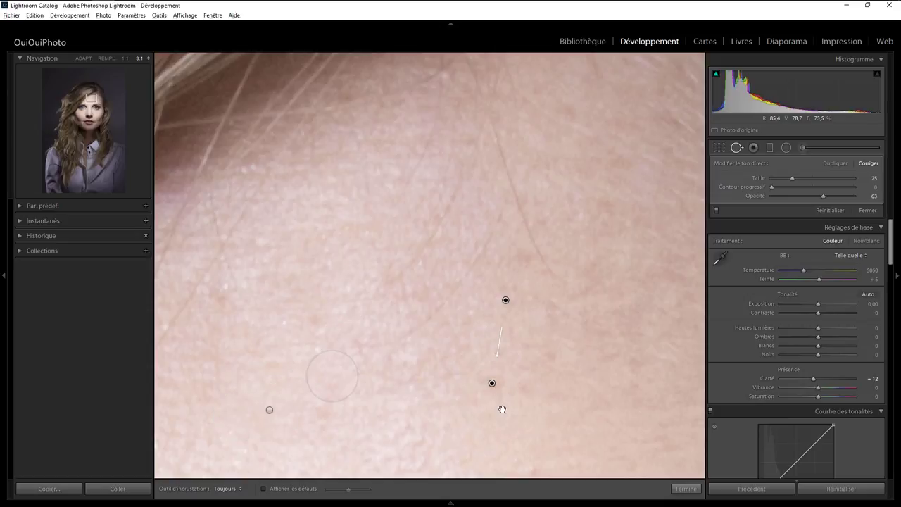
left_click_drag(508, 292, 556, 331)
Step: Heal a blemish beside the mouth near the mole
scroll(354, 302, "down", 5)
scroll(613, 242, "down", 3)
scroll(516, 263, "down", 5)
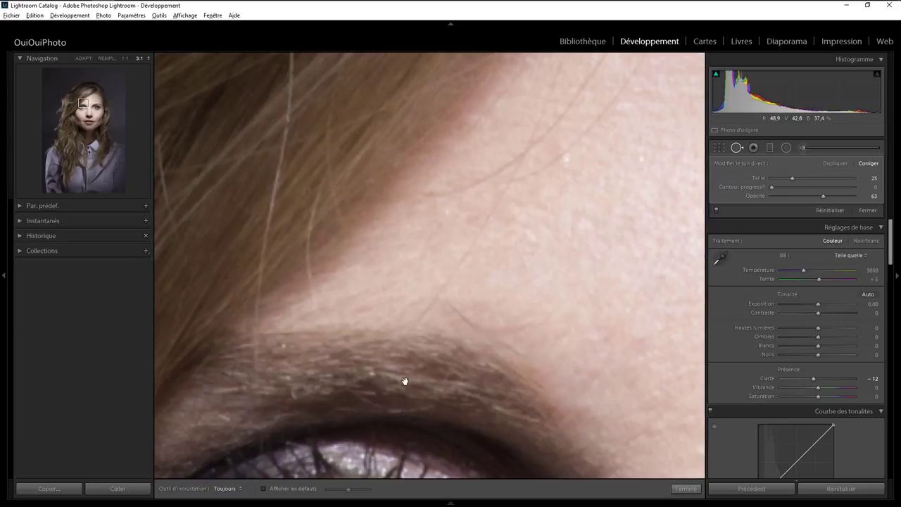
scroll(404, 378, "down", 2)
scroll(401, 298, "down", 3)
scroll(422, 338, "down", 3)
scroll(519, 412, "down", 3)
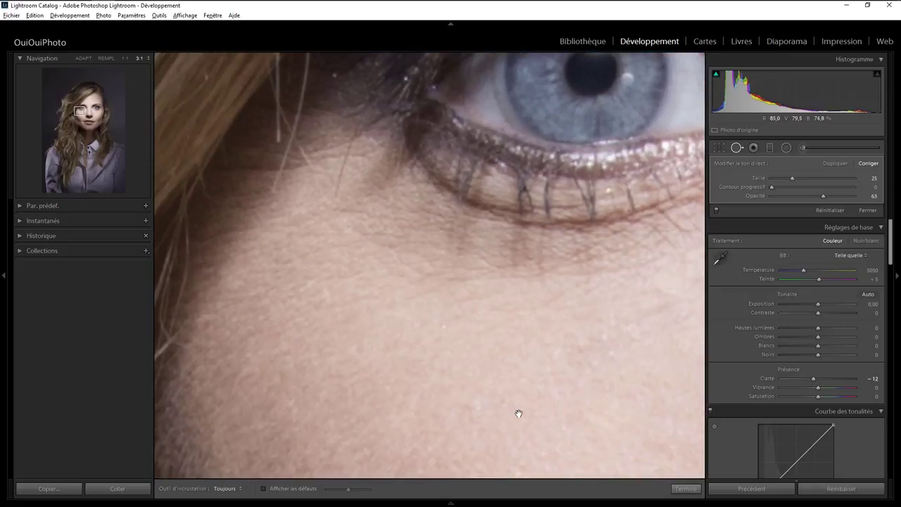
scroll(482, 194, "down", 2)
left_click_drag(596, 271, 528, 185)
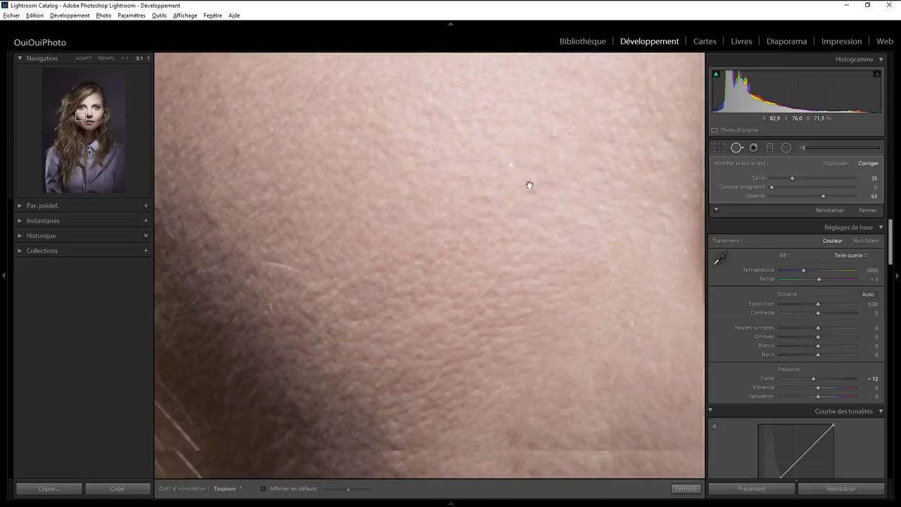
left_click_drag(567, 368, 497, 164)
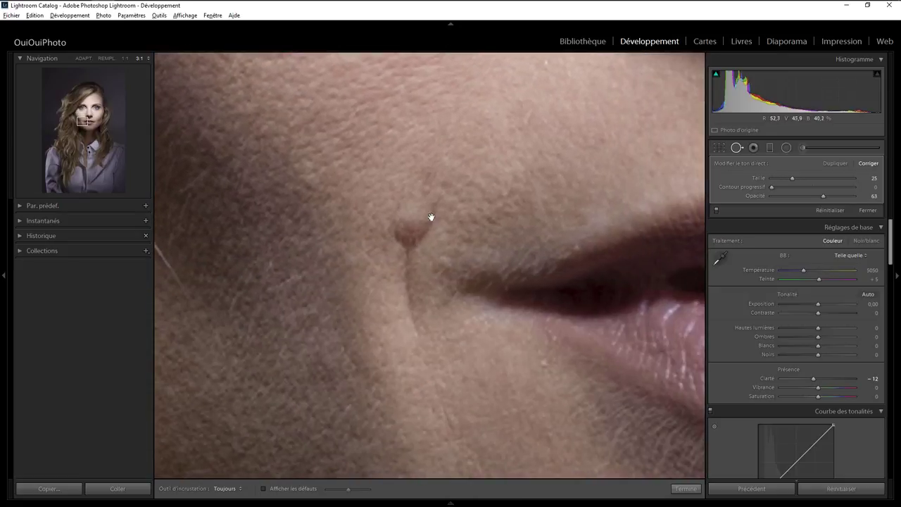
left_click_drag(521, 405, 457, 339)
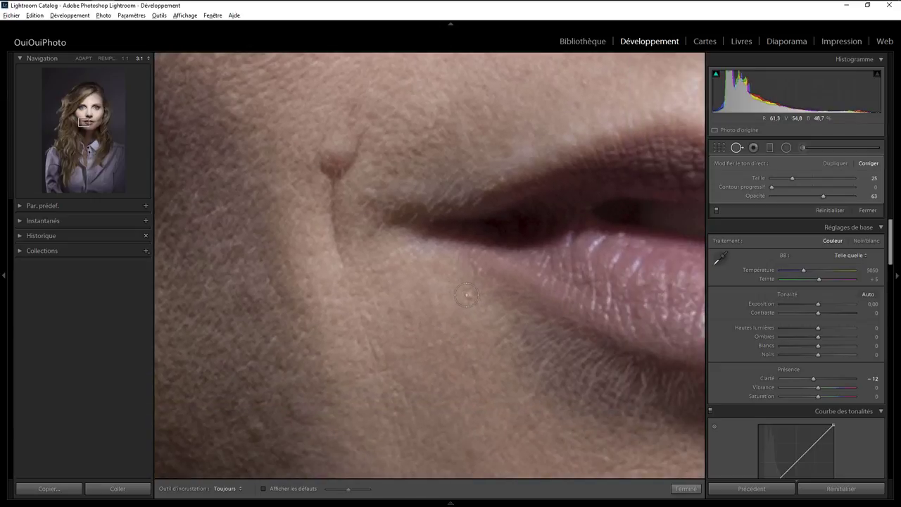
mouse_move(468, 295)
left_mouse_down()
mouse_move(491, 325)
mouse_move(423, 310)
left_mouse_up()
Step: Inspect the skin below the lips and chin, then finish spot healing
left_click_drag(287, 408, 493, 233)
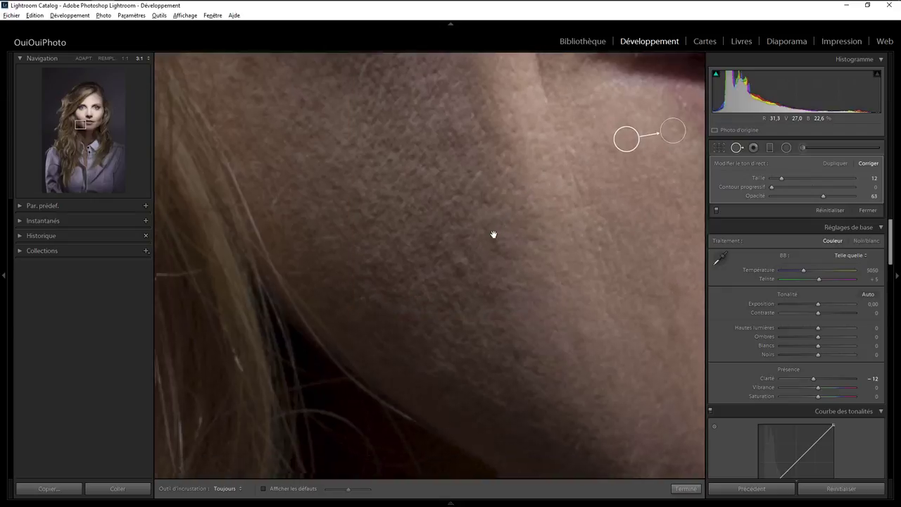
left_click_drag(549, 322, 268, 238)
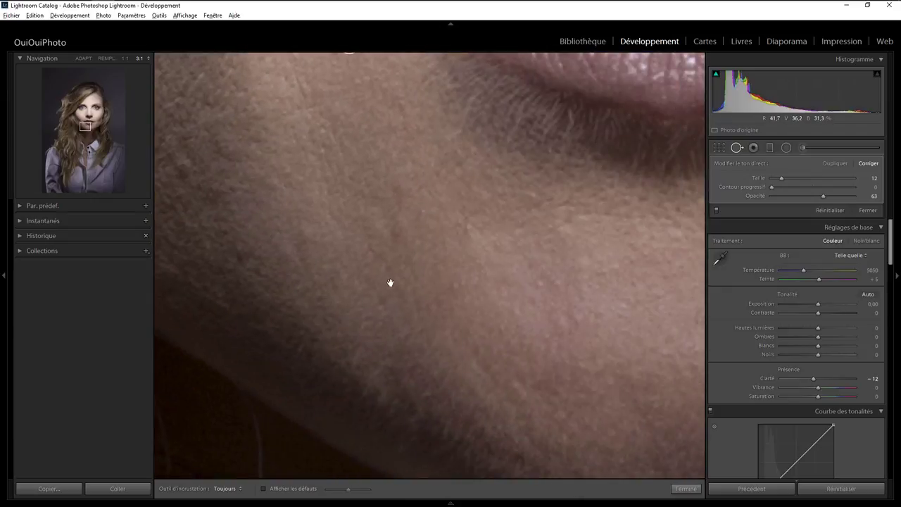
left_click_drag(390, 282, 317, 253)
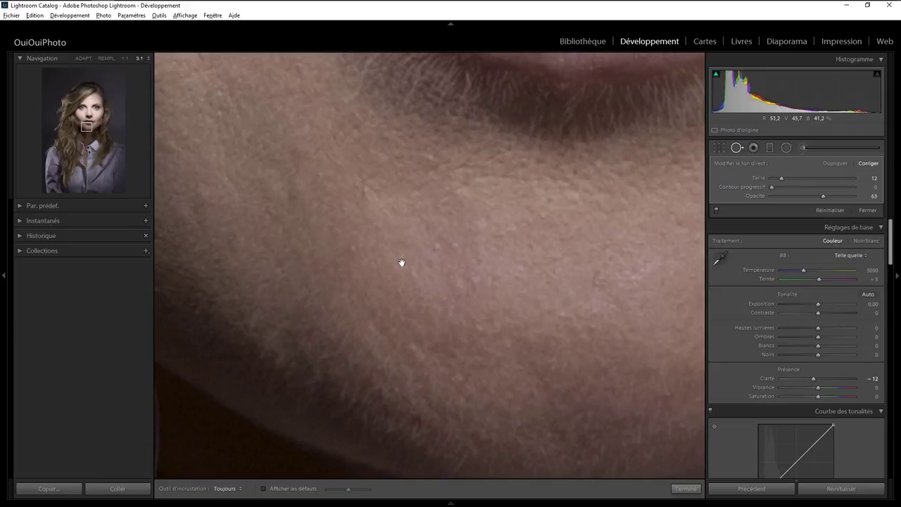
mouse_move(401, 263)
left_mouse_down()
mouse_move(488, 306)
mouse_move(430, 277)
mouse_move(529, 297)
mouse_move(649, 259)
mouse_move(437, 326)
mouse_move(613, 298)
left_mouse_up()
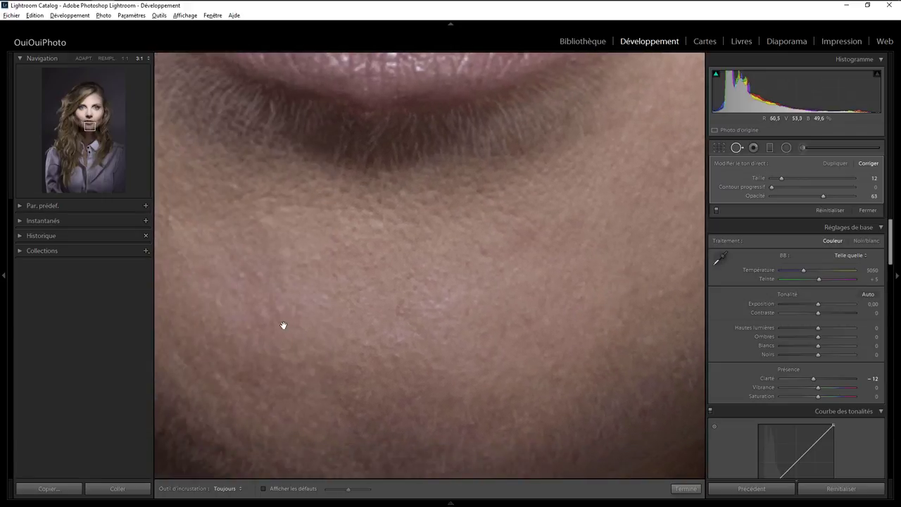
left_click_drag(283, 325, 495, 332)
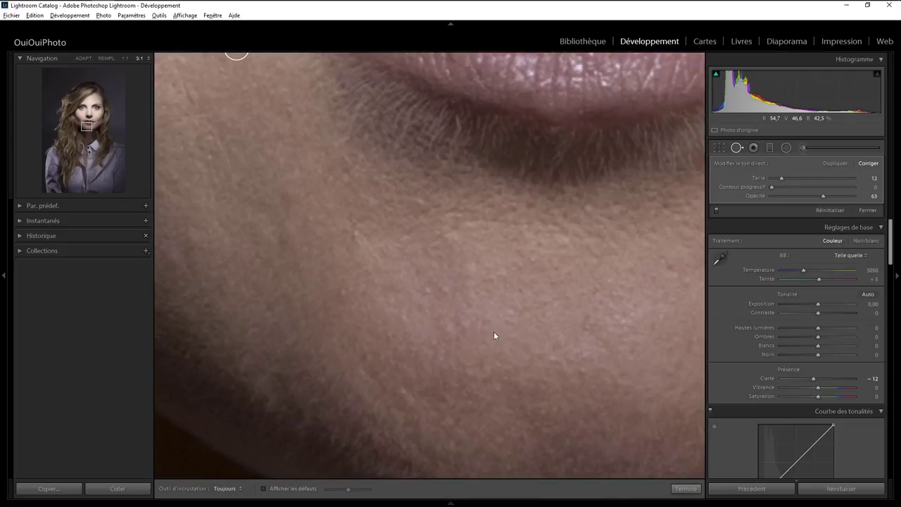
left_click(687, 489)
Step: Straighten the whole portrait to a -0.90° angle
left_click(514, 244)
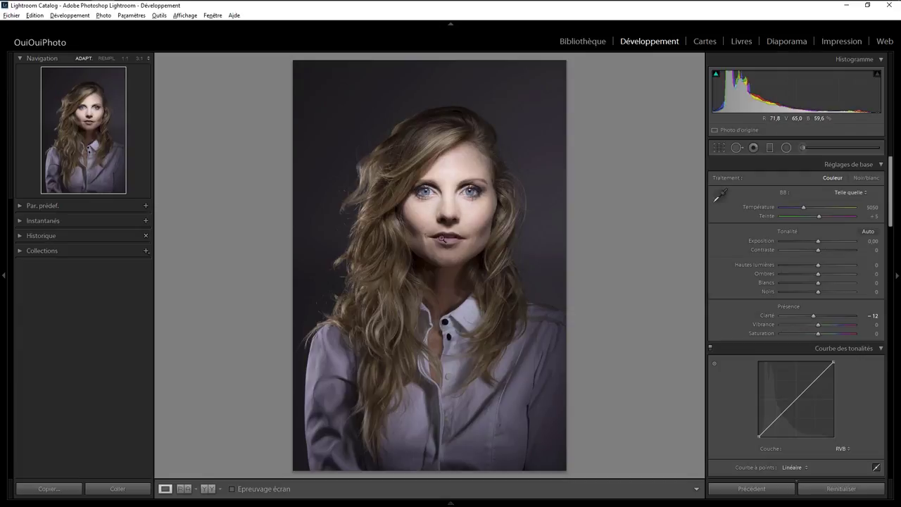
left_click(719, 147)
left_click_drag(866, 206, 853, 205)
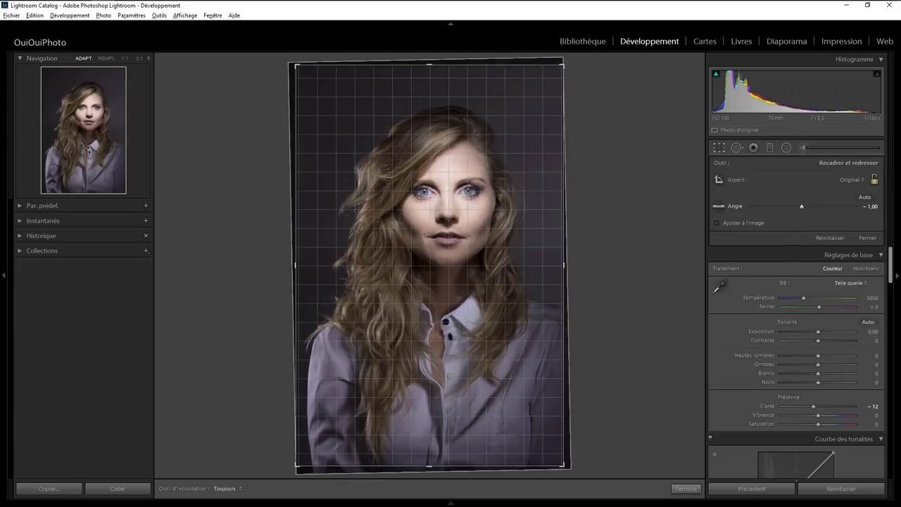
left_click_drag(867, 205, 873, 206)
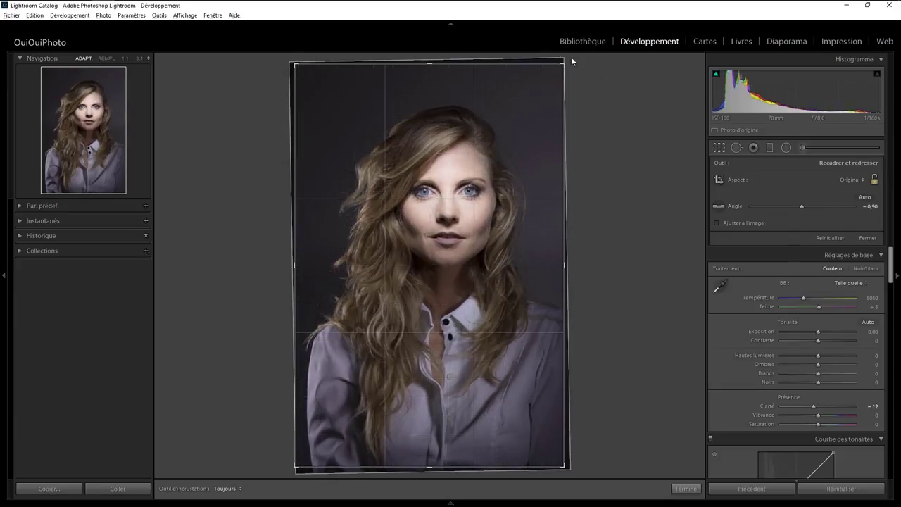
Step: Tighten the crop from the top-right corner at Original aspect ratio and apply it
left_click_drag(564, 62, 558, 72)
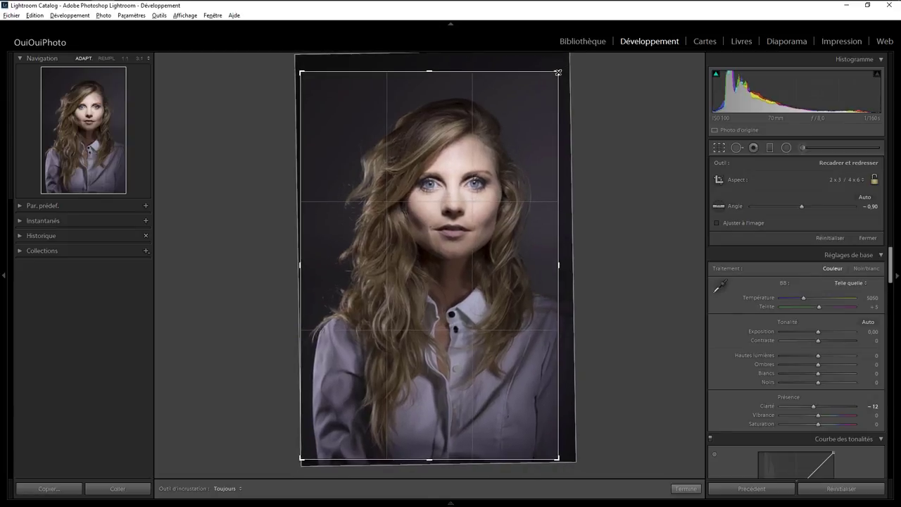
left_click(845, 181)
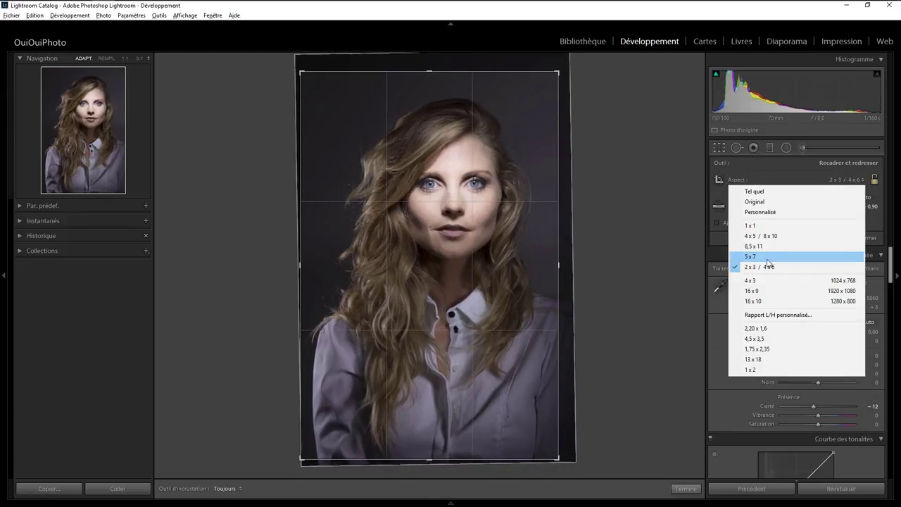
left_click(754, 201)
left_click_drag(549, 80, 556, 71)
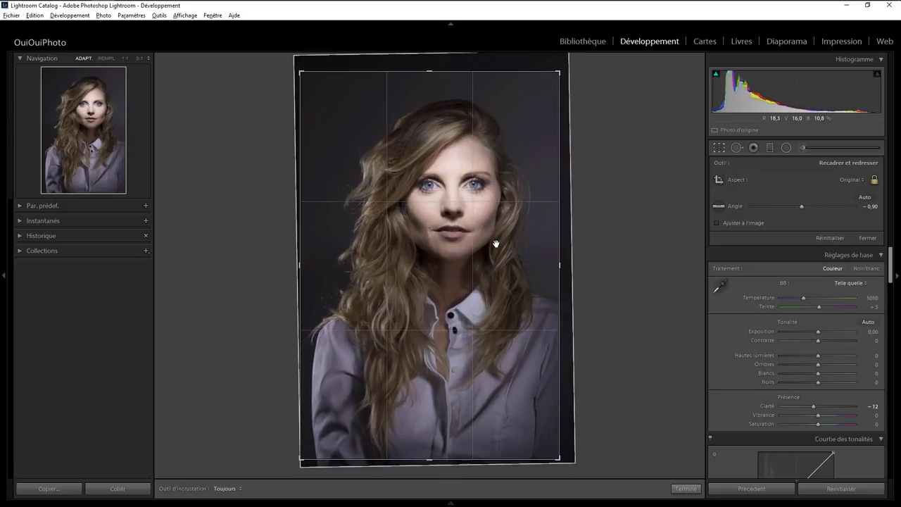
left_click_drag(495, 243, 492, 244)
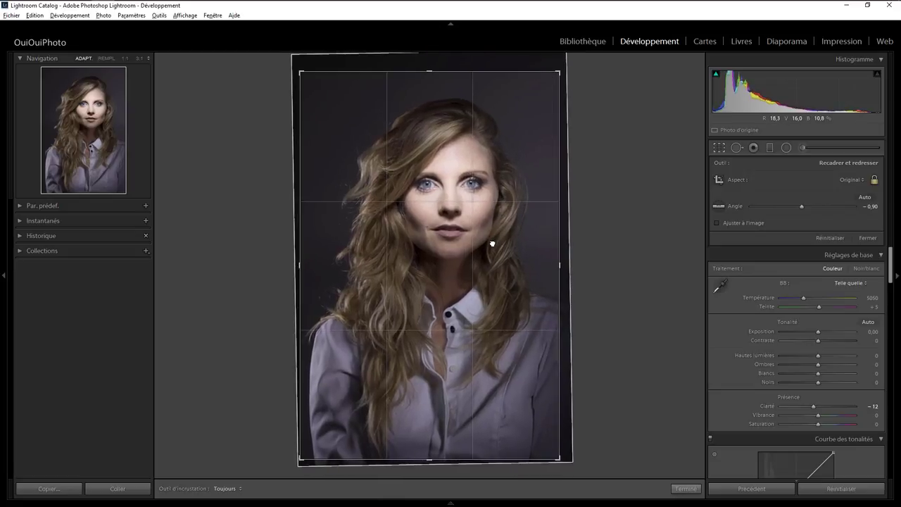
left_click(685, 487)
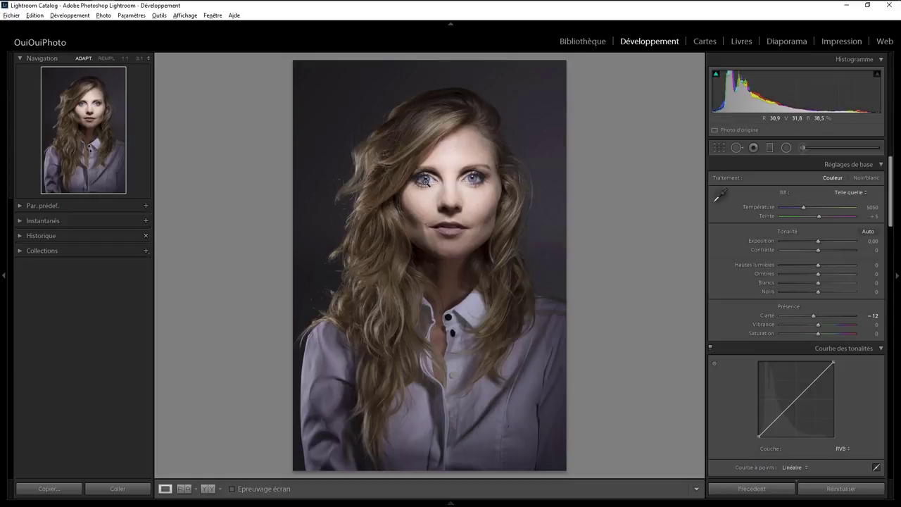
Step: Heal a spot on the lower blouse at Opacity 100
left_click(736, 148)
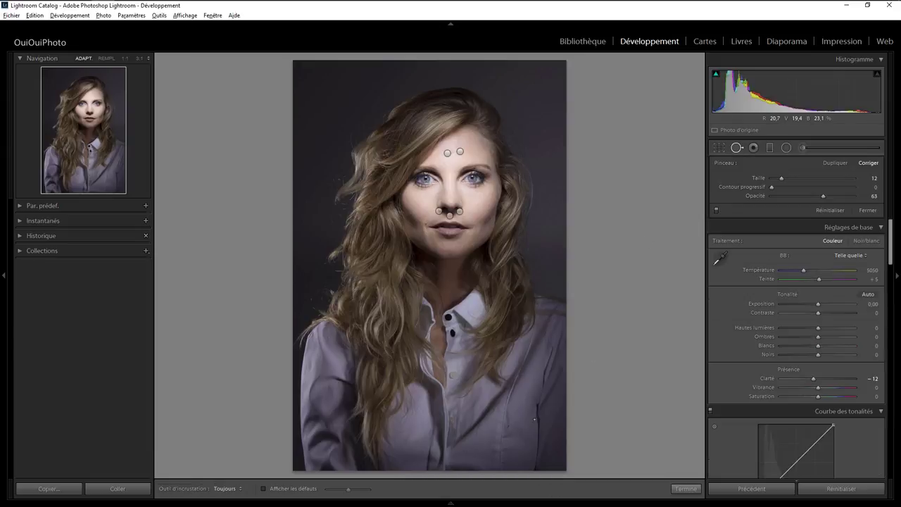
left_click(509, 425)
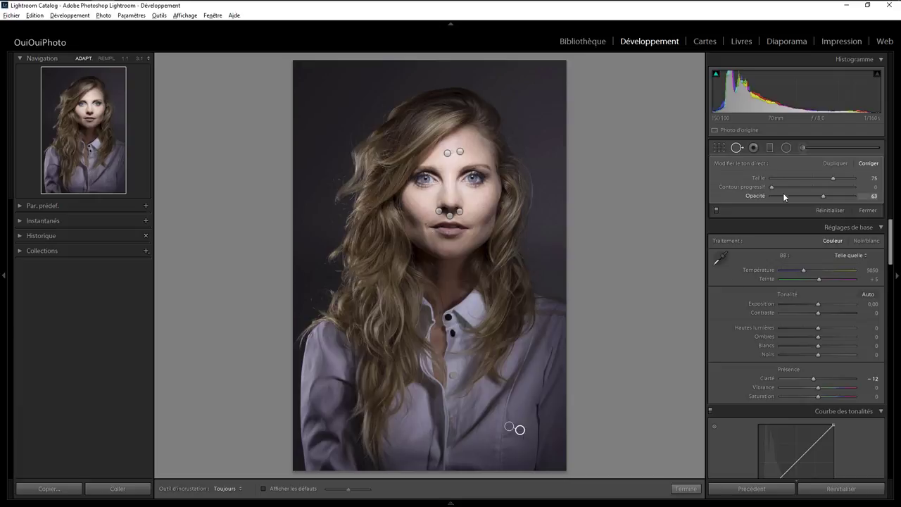
left_click_drag(825, 195, 885, 198)
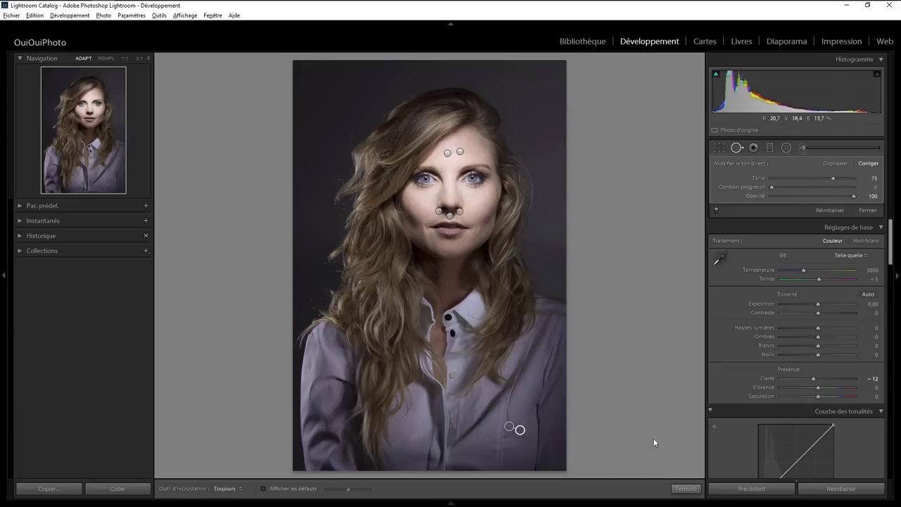
left_click(685, 489)
Step: Raise the nose-area heal opacities, ending at 88 below the nose and 79 beside the nostril
left_click(448, 221)
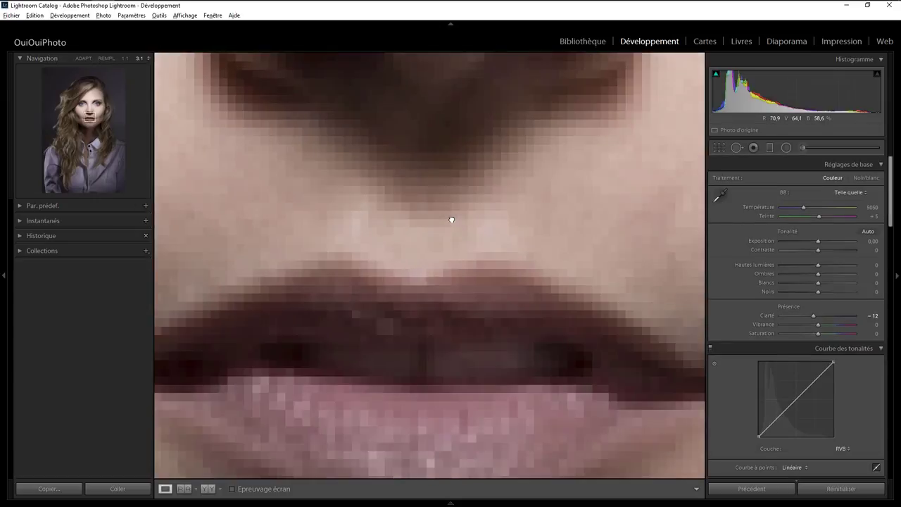
left_click(785, 148)
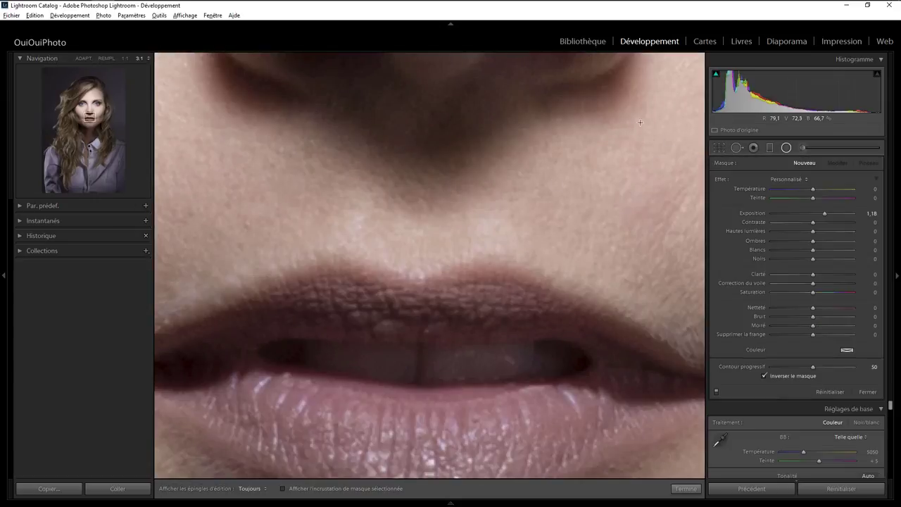
key("q")
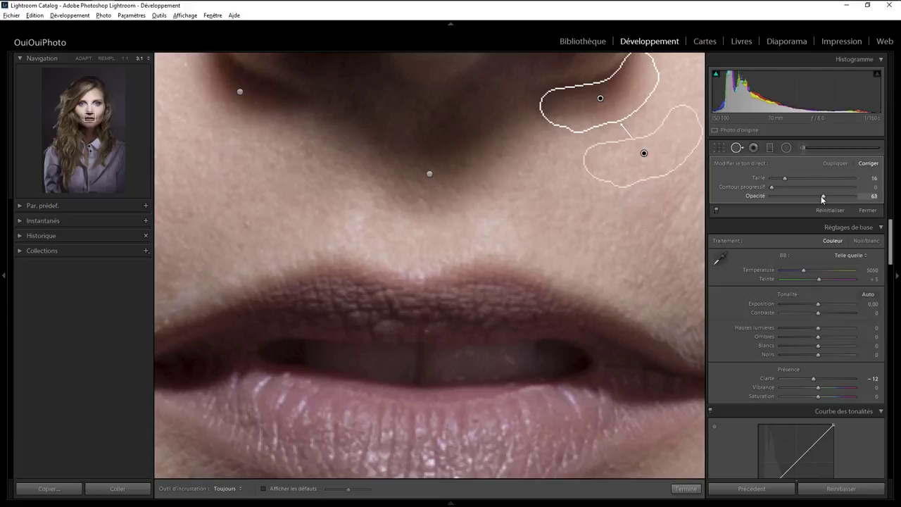
left_click_drag(821, 196, 870, 197)
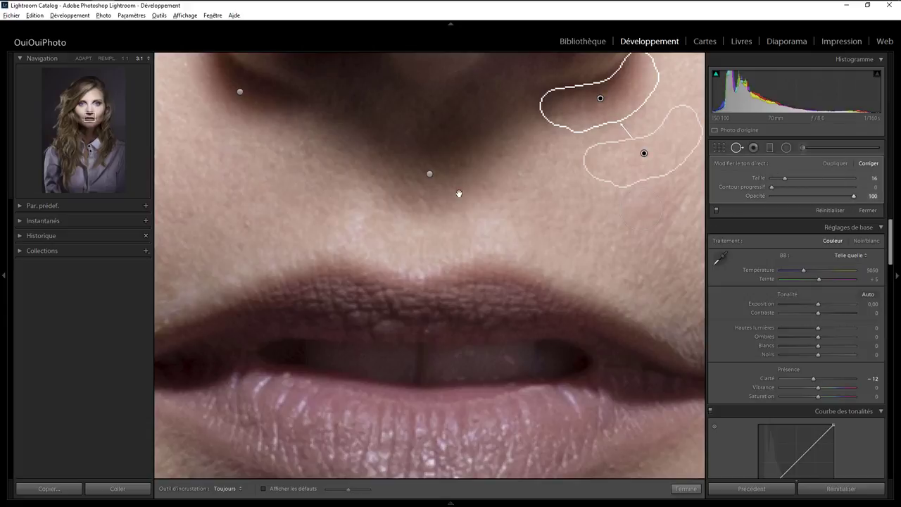
left_click(430, 174)
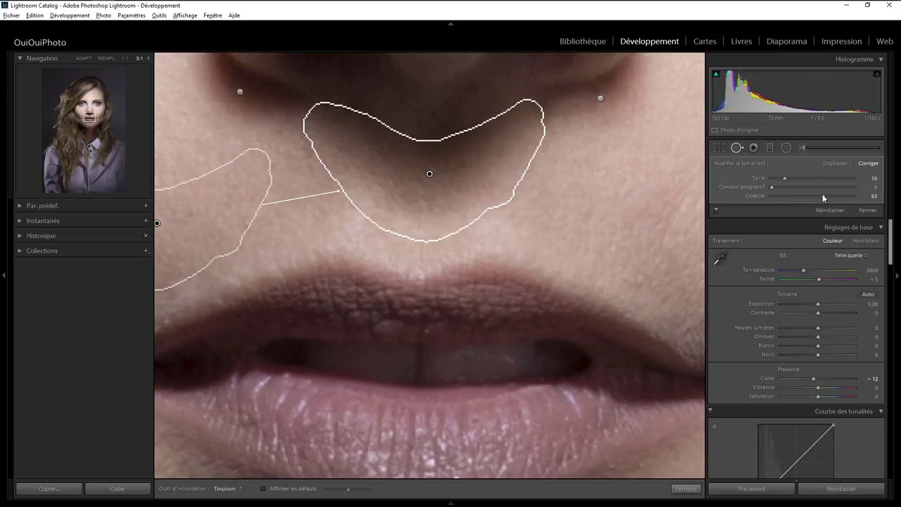
left_click_drag(822, 195, 854, 196)
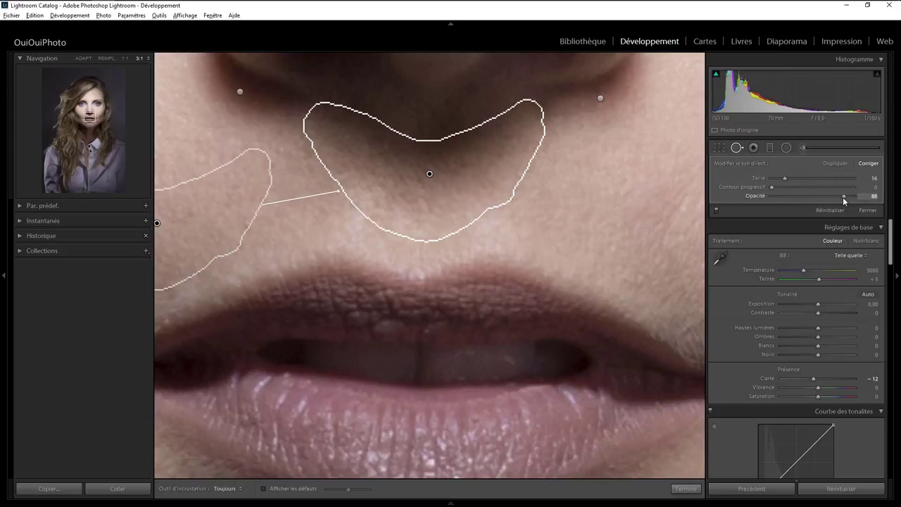
left_click(240, 92)
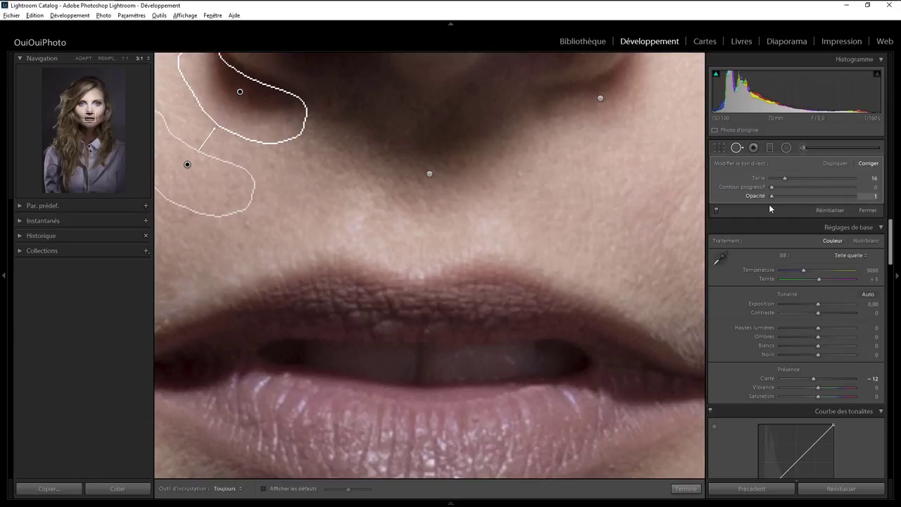
left_click_drag(769, 197, 861, 198)
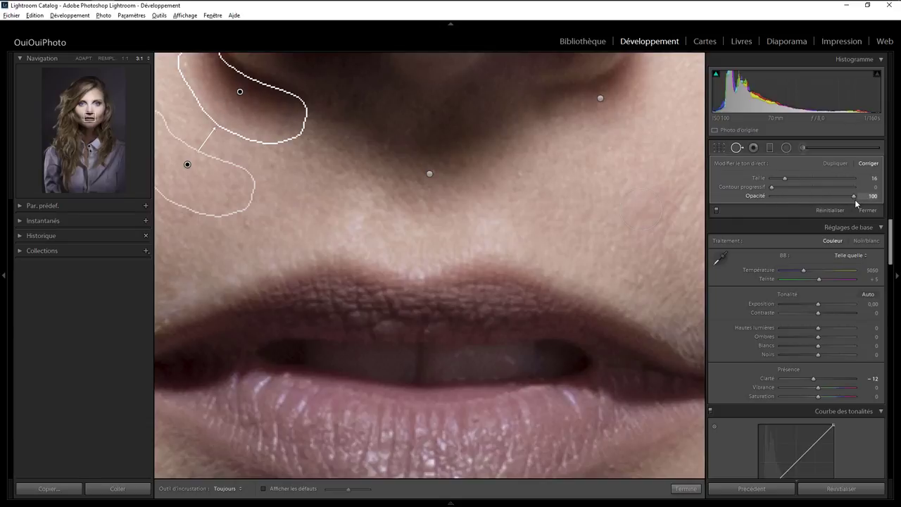
left_click_drag(840, 199, 835, 200)
left_click(686, 489)
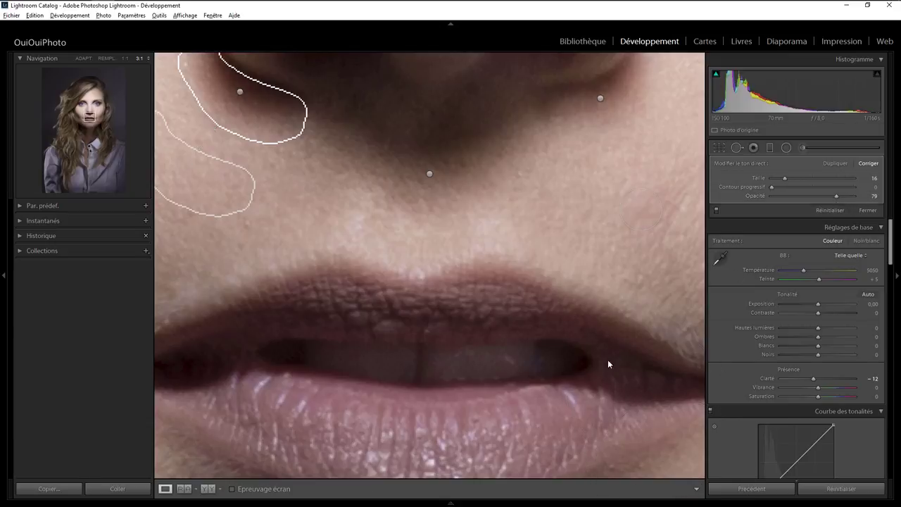
Step: Zoom in 3:1 and frame the chin area
left_click(483, 250)
left_click(470, 250)
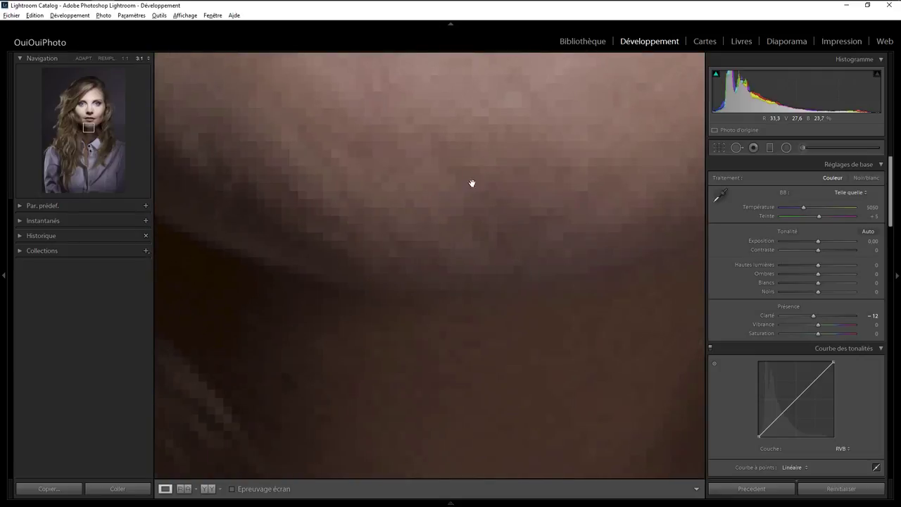
left_click_drag(452, 148, 463, 261)
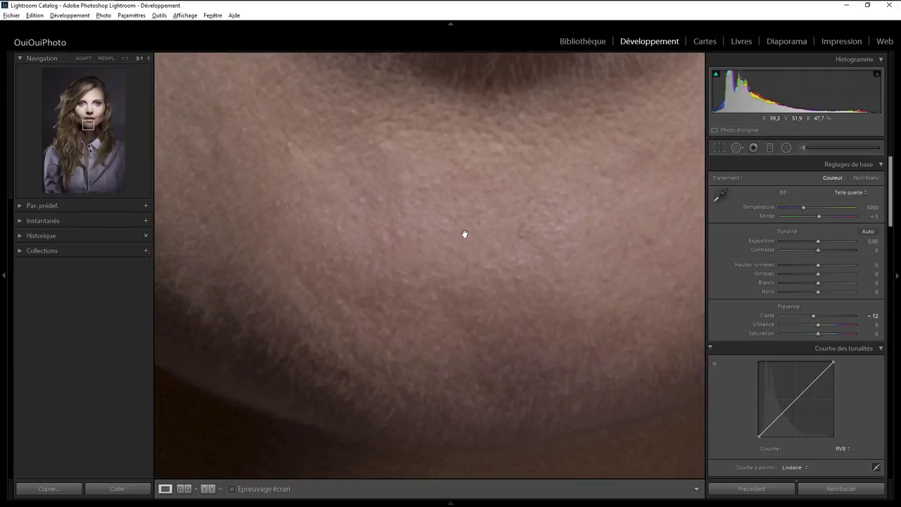
left_click(465, 233)
left_click(445, 248)
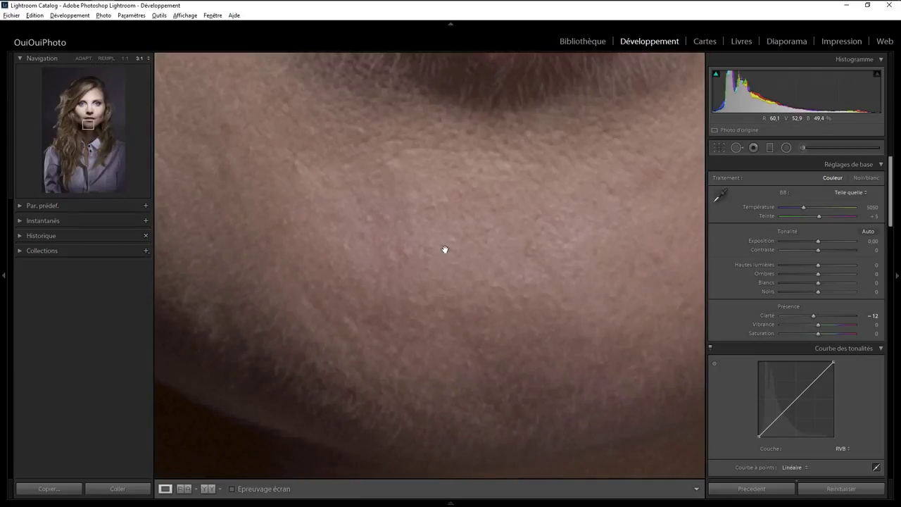
mouse_move(445, 249)
left_mouse_down()
mouse_move(475, 247)
mouse_move(377, 263)
mouse_move(474, 259)
mouse_move(420, 251)
left_mouse_up()
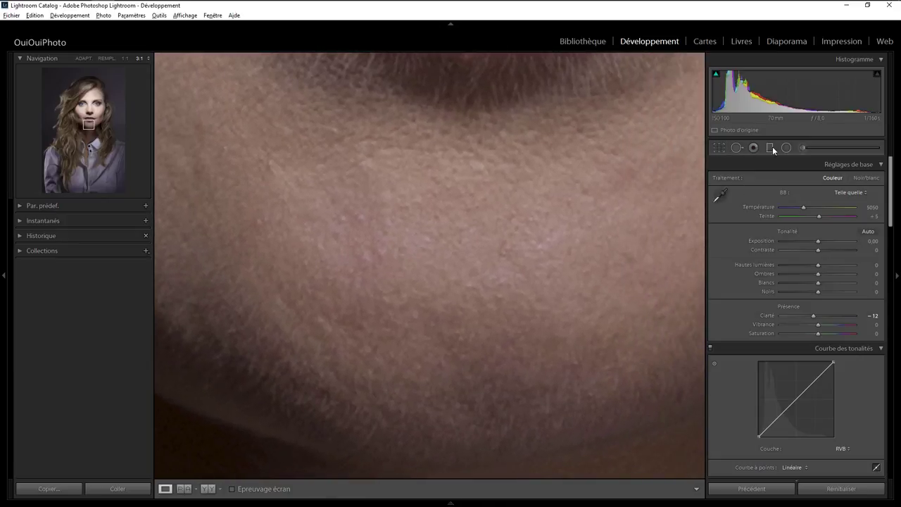
Step: Draw a large radial filter over the chin, reset its effects, and tint it with a sampled skin tone
left_click(786, 147)
left_click_drag(386, 225, 648, 352)
mouse_move(382, 223)
left_mouse_down()
mouse_move(437, 252)
mouse_move(435, 265)
left_mouse_up()
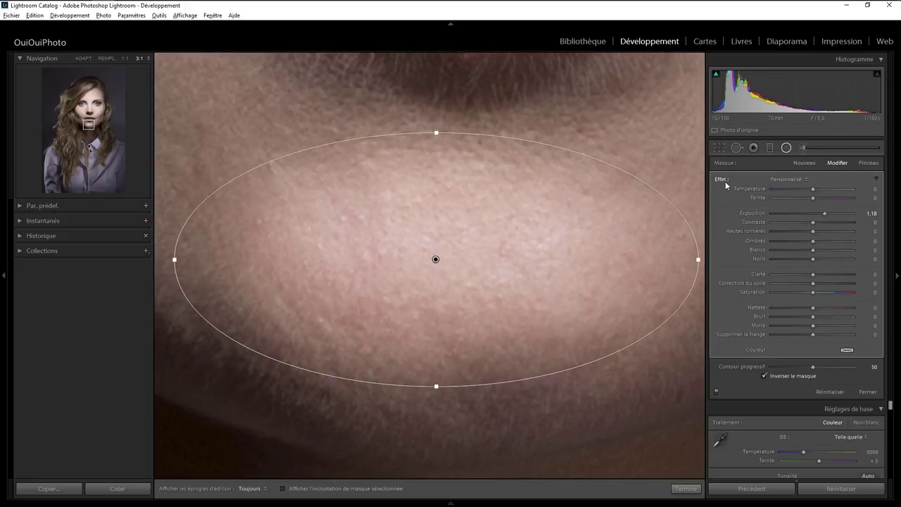
double_click(725, 182)
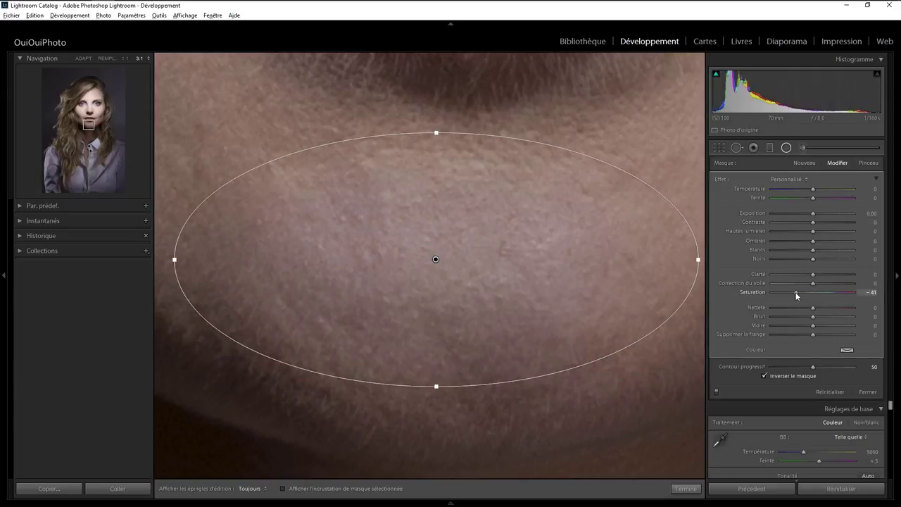
left_click(846, 350)
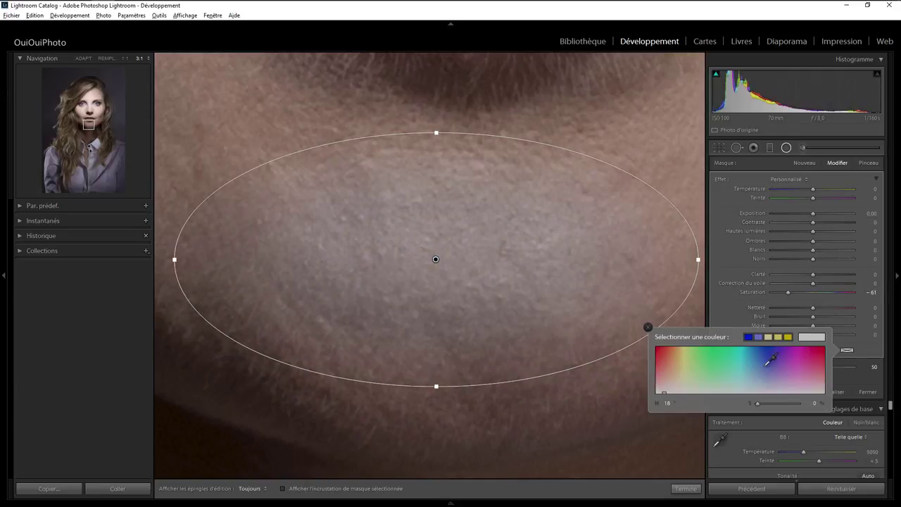
left_click(711, 368)
mouse_move(718, 363)
left_mouse_down()
mouse_move(648, 250)
mouse_move(669, 143)
mouse_move(665, 155)
left_mouse_up()
left_click(647, 326)
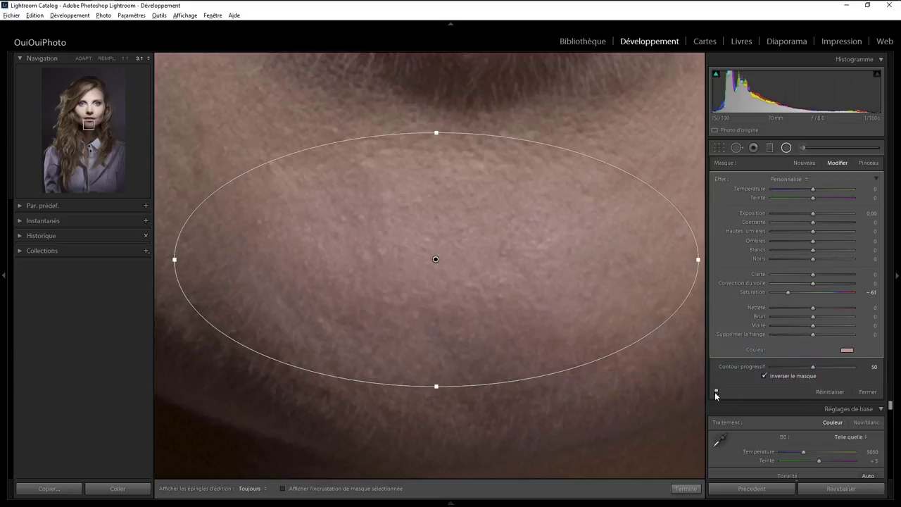
Step: Compare the chin adjustment, strengthen the tint to H 20/S 35, and view the whole portrait
left_click(716, 392)
left_click(715, 392)
left_click(716, 392)
left_click(716, 392)
left_click(847, 351)
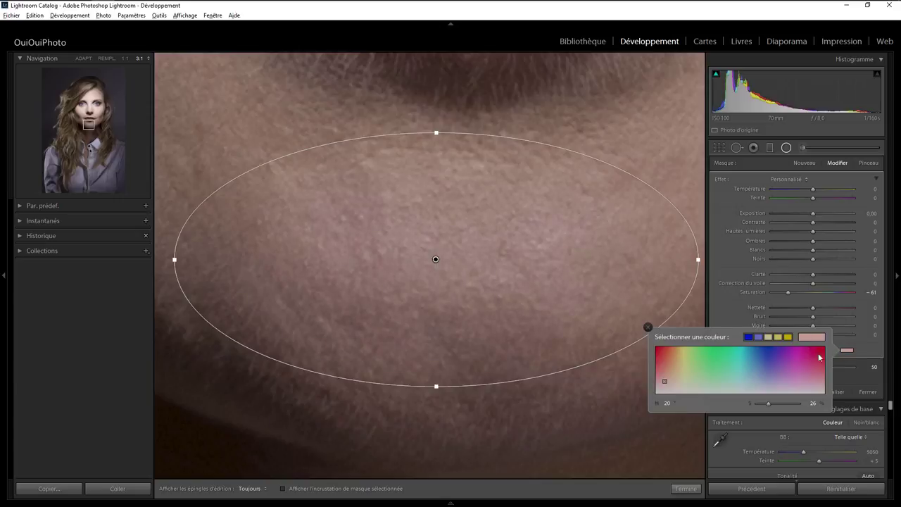
left_click_drag(771, 403, 773, 407)
left_click(685, 487)
left_click(469, 269)
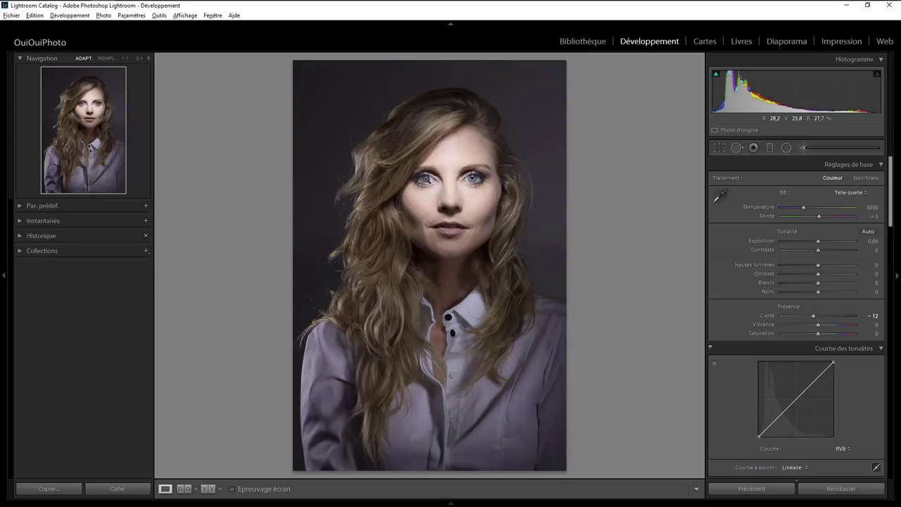
Step: Zoom 3:1 on the eye and enable Supprimer l'aberration chromatique in lens corrections
left_click(470, 182)
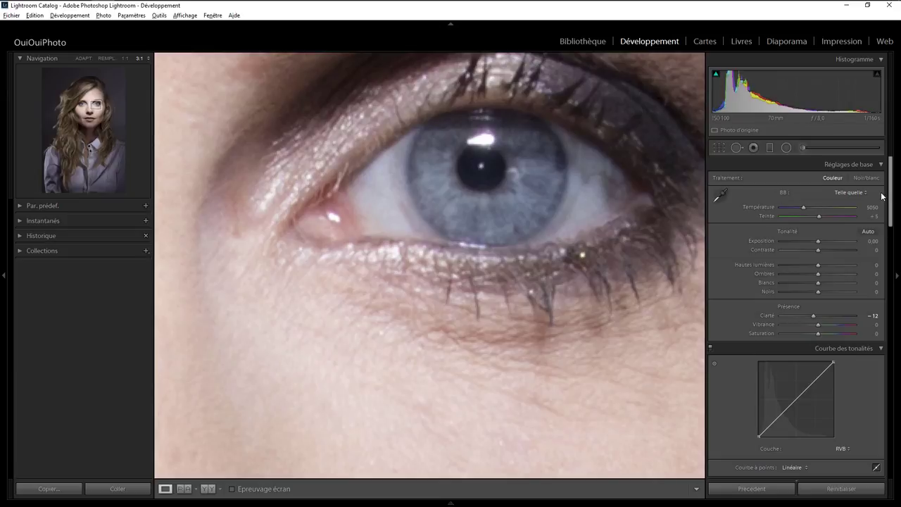
left_click_drag(889, 197, 882, 385)
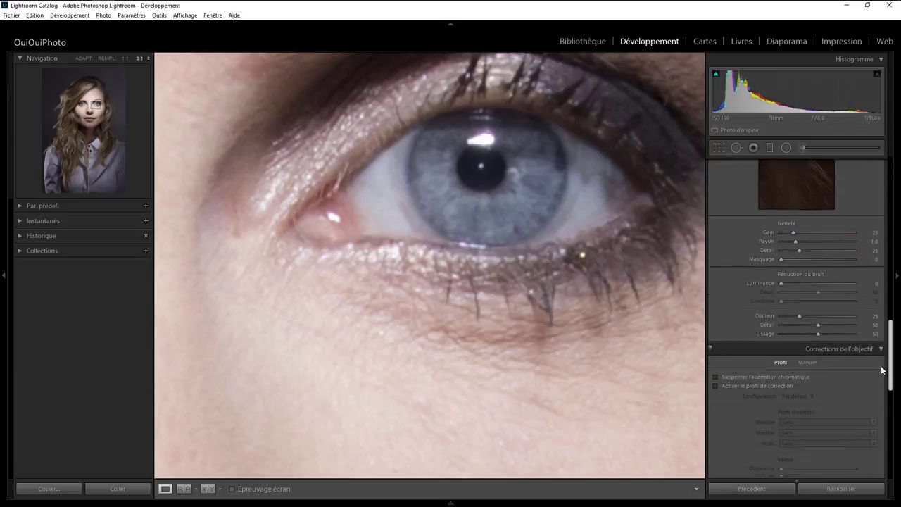
left_click(727, 265)
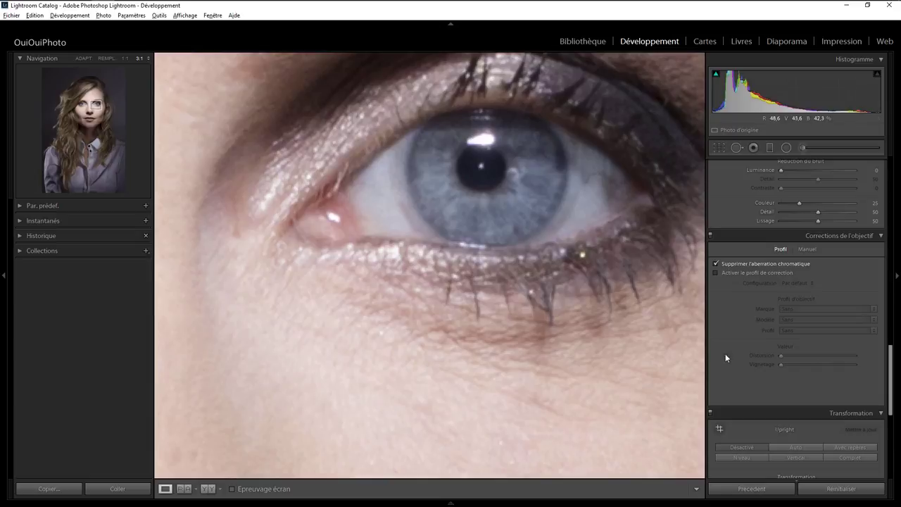
scroll(884, 355, "up", 5)
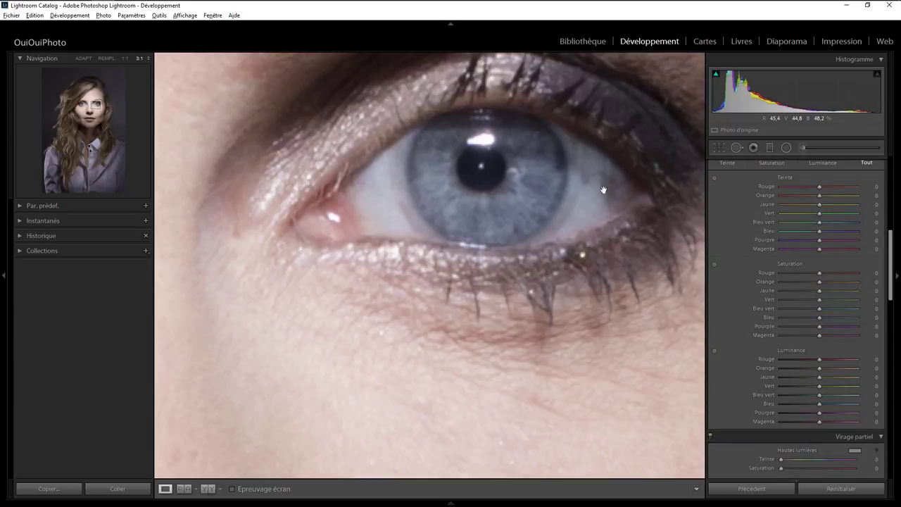
Step: Reframe the zoomed view on the whole eye and start a new Radial Filter
left_click(496, 168)
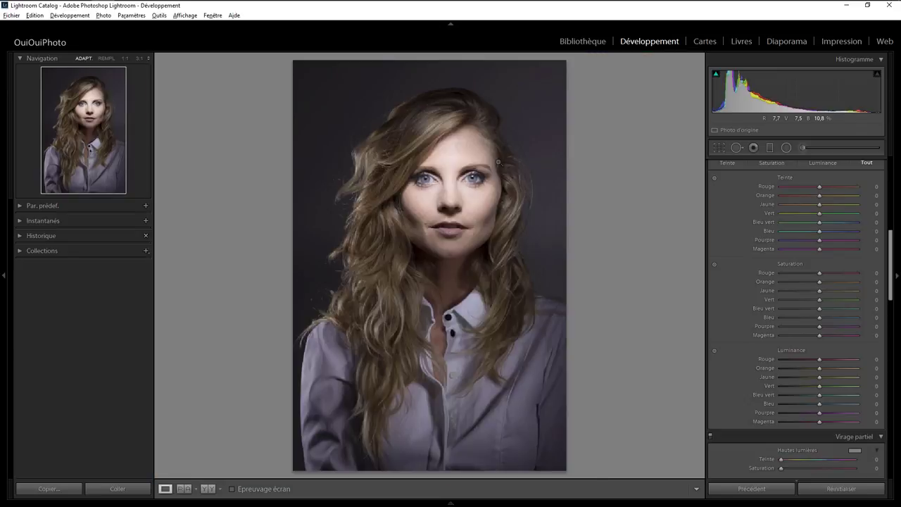
left_click(476, 179)
left_click_drag(492, 168, 496, 363)
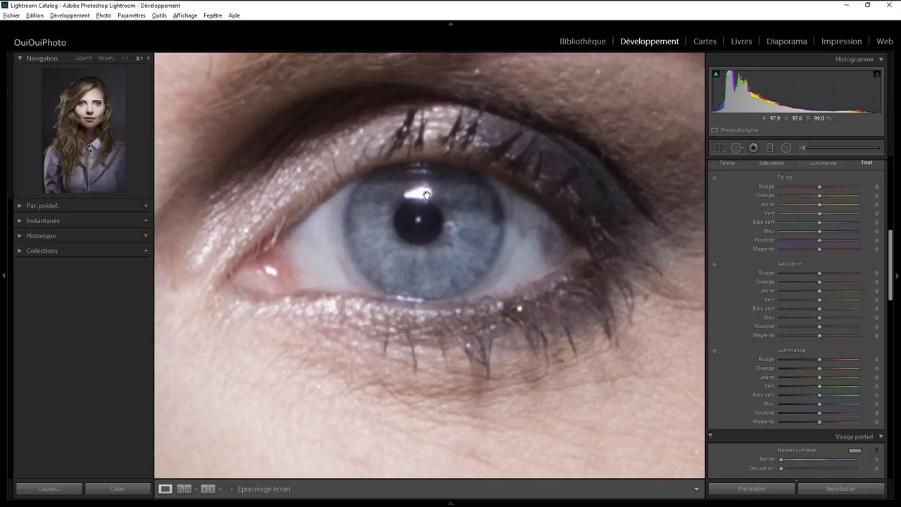
left_click(785, 148)
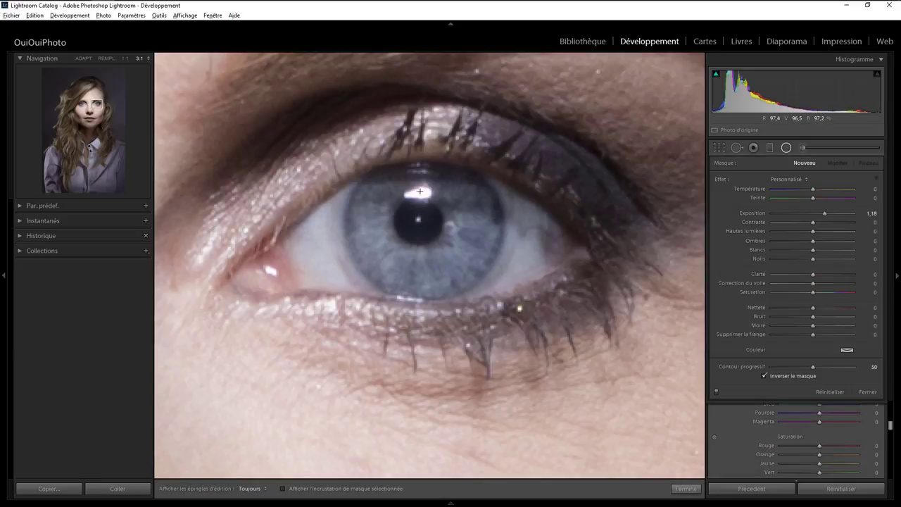
Step: Draw a small radial filter on the catchlight, reset its effects, and set Highlights to -63
left_click_drag(419, 191, 444, 204)
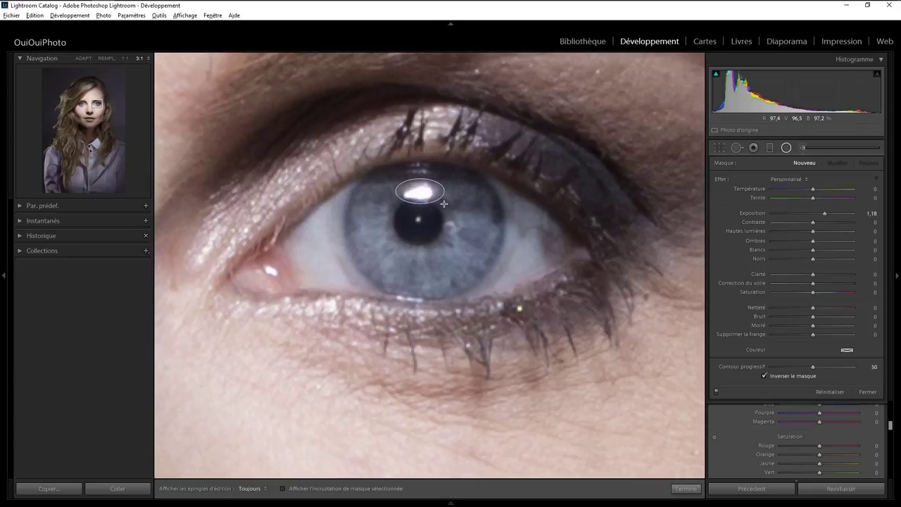
double_click(721, 180)
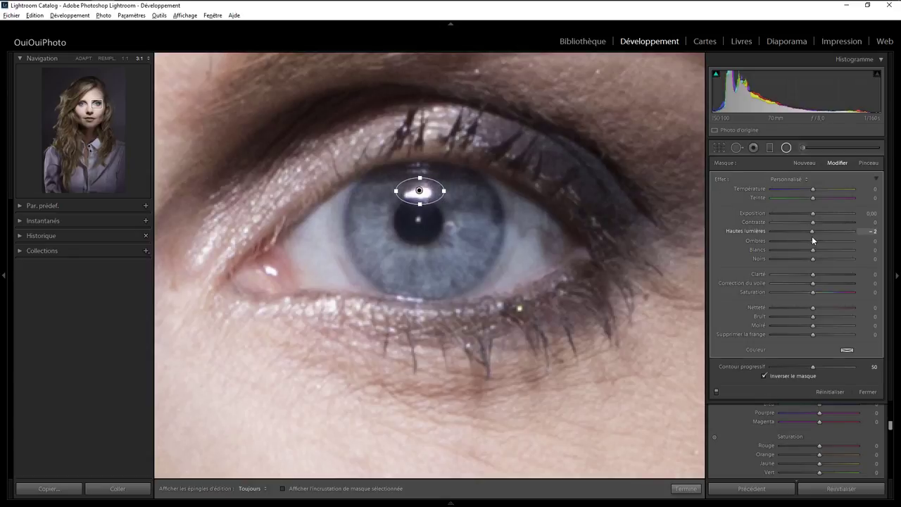
mouse_move(806, 236)
left_mouse_down()
mouse_move(772, 240)
mouse_move(795, 243)
left_mouse_up()
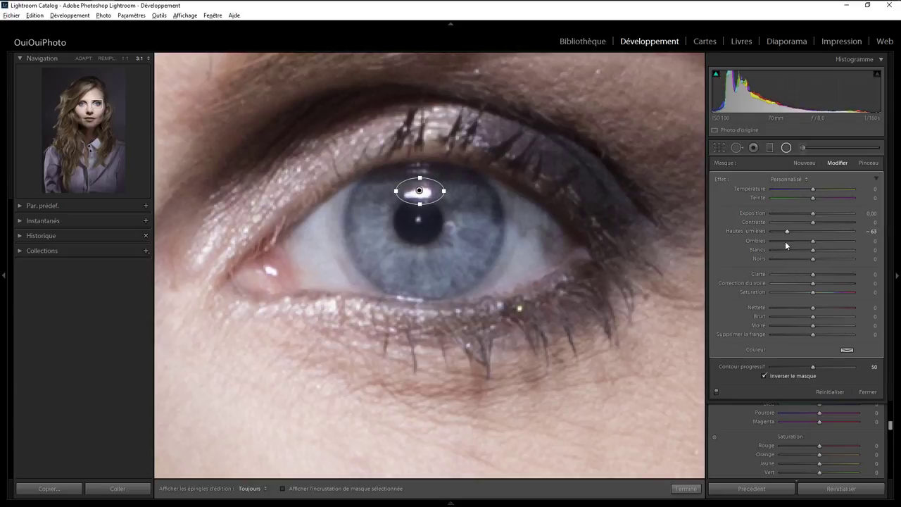
left_click(803, 149)
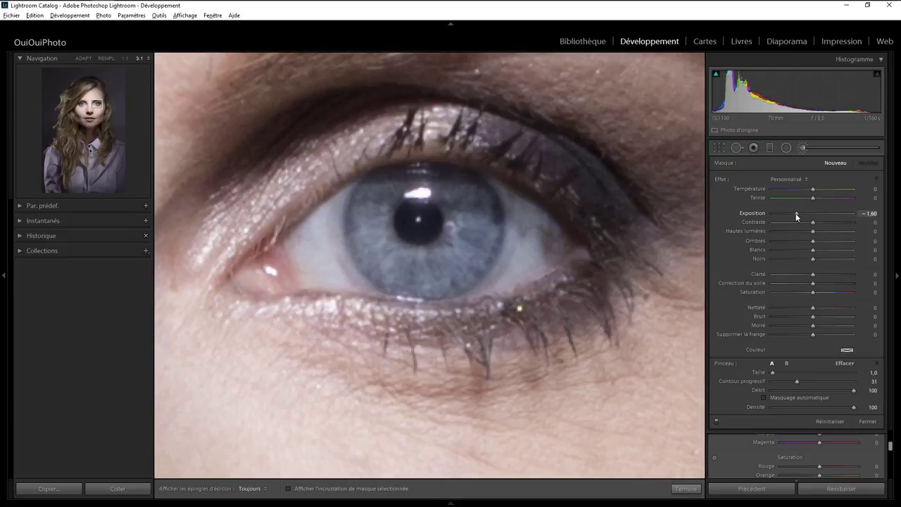
Step: Set the darkening brush to Exposure -1.69, Density 63, Flow 28, and a slightly larger size
left_click_drag(796, 214, 795, 214)
left_click_drag(852, 408, 822, 408)
left_click_drag(854, 391, 792, 391)
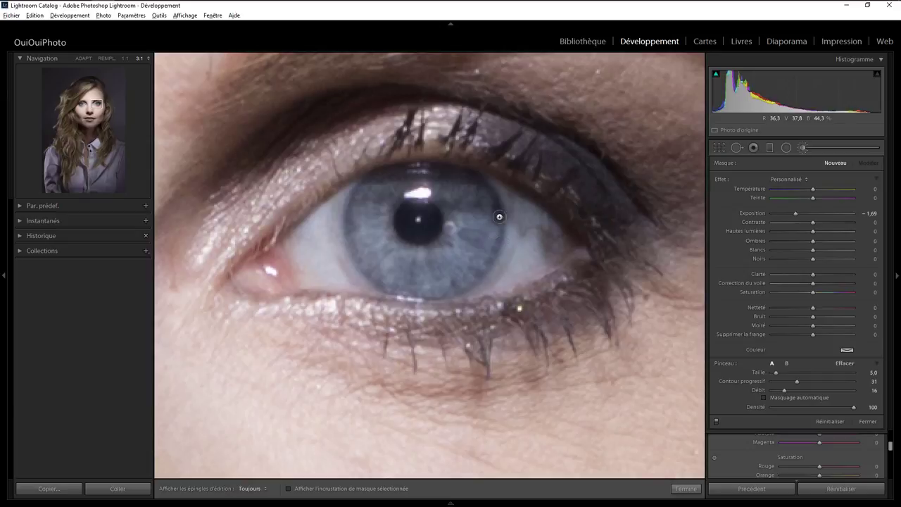
key("bracketright")
Step: Check the eye mask by toggling edit pins, then begin a new Size 5.0 brush mask
key("h")
left_click(492, 197)
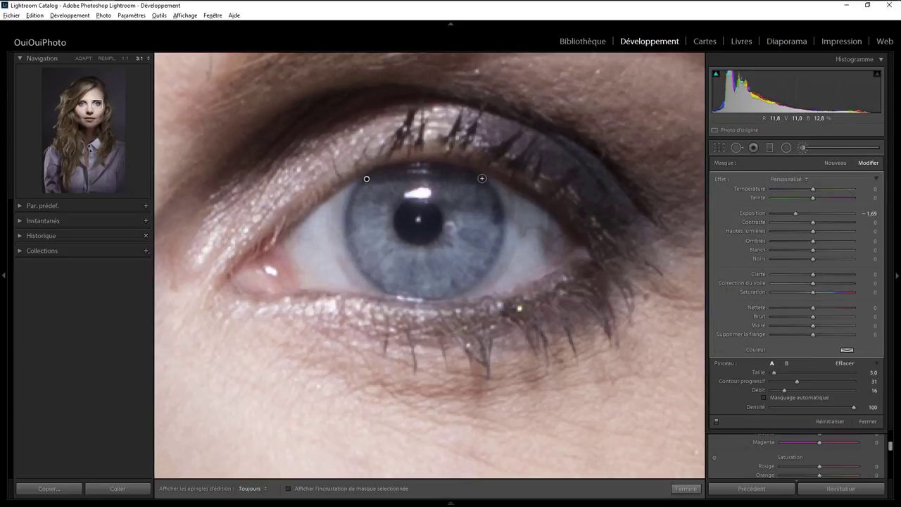
key("h")
key("h")
scroll(570, 275, "up", 2)
key("h")
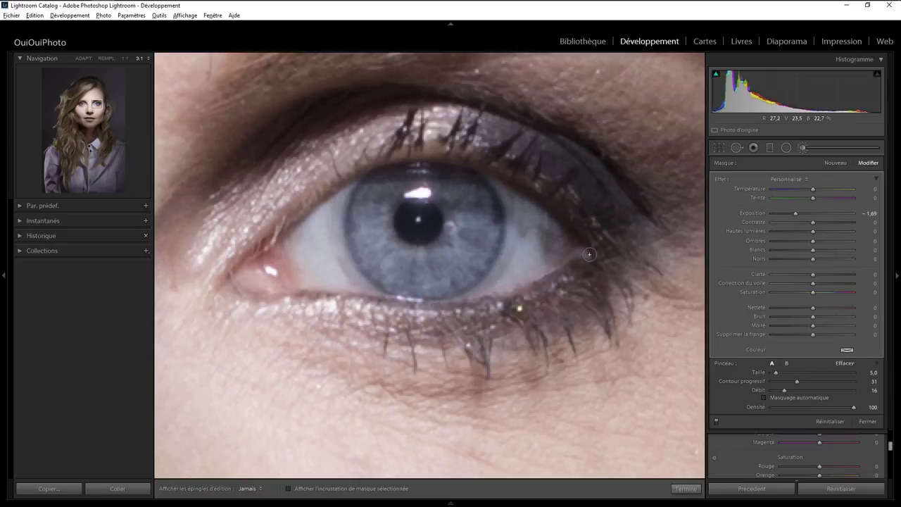
key("h")
left_click(839, 163)
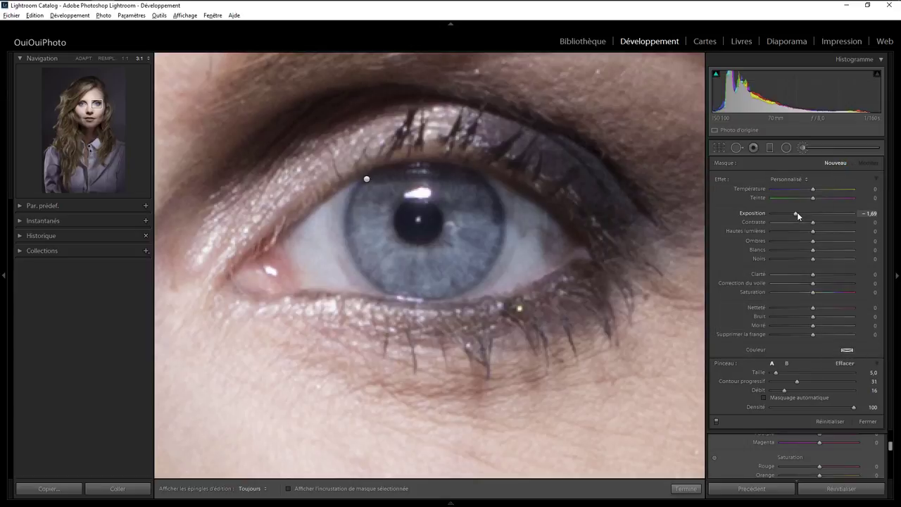
Step: Set the new brush to Exposure 1.09, Clarity 27 and increased Saturation
left_click_drag(796, 212, 823, 212)
left_click(825, 275)
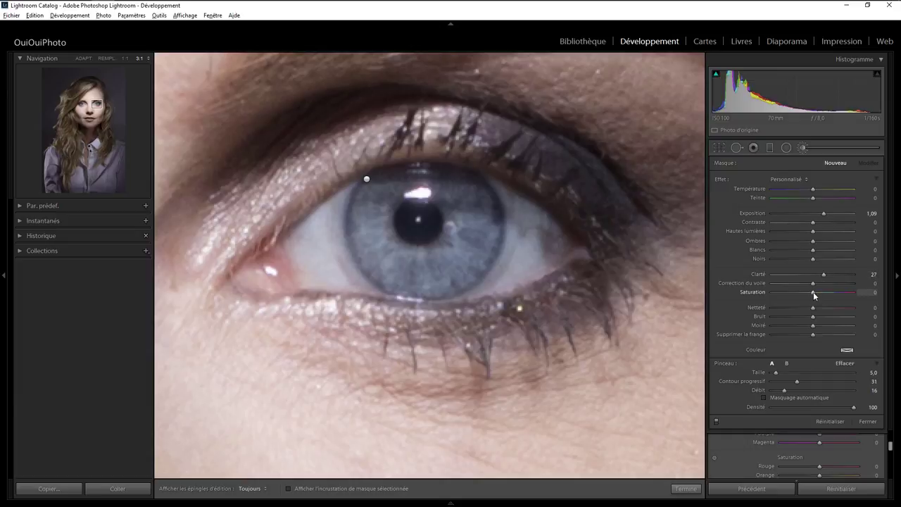
left_click_drag(814, 295, 832, 295)
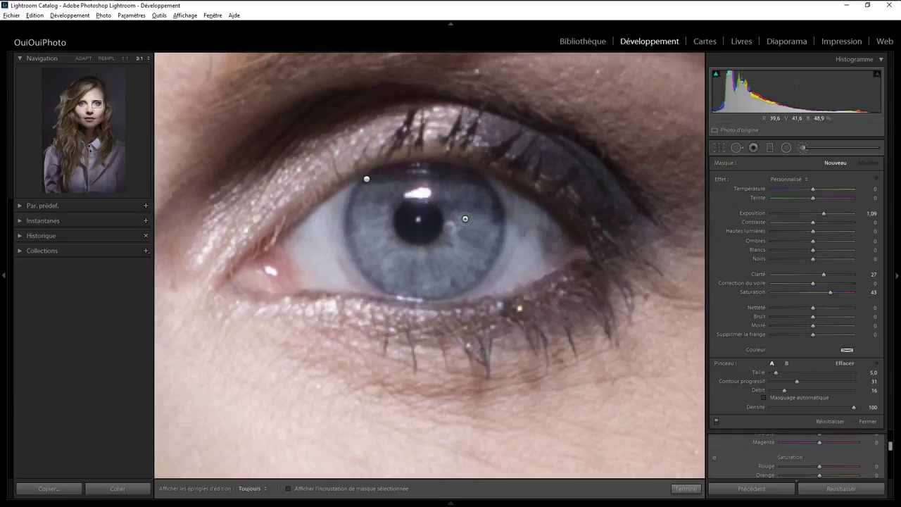
scroll(465, 211, "up", 3)
key("h")
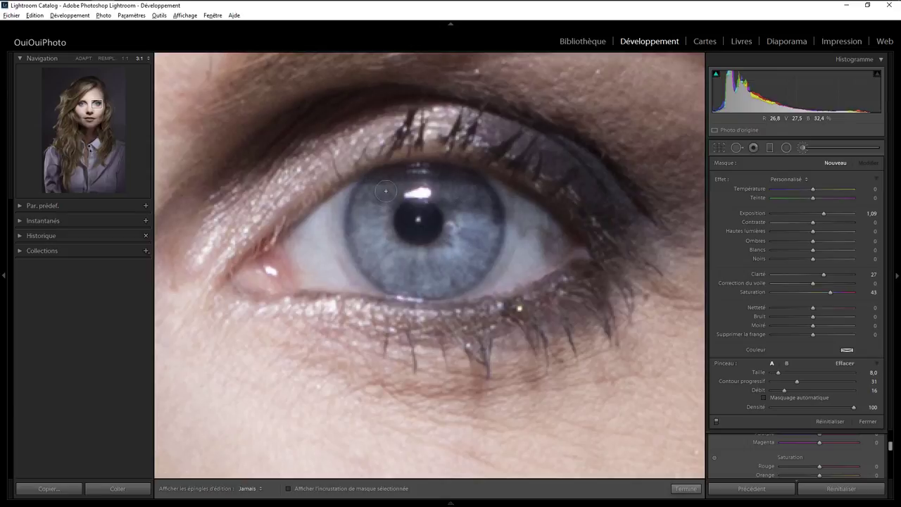
Step: Paint the brush over the iris and raise its Saturation to 71
left_click_drag(369, 200, 427, 263)
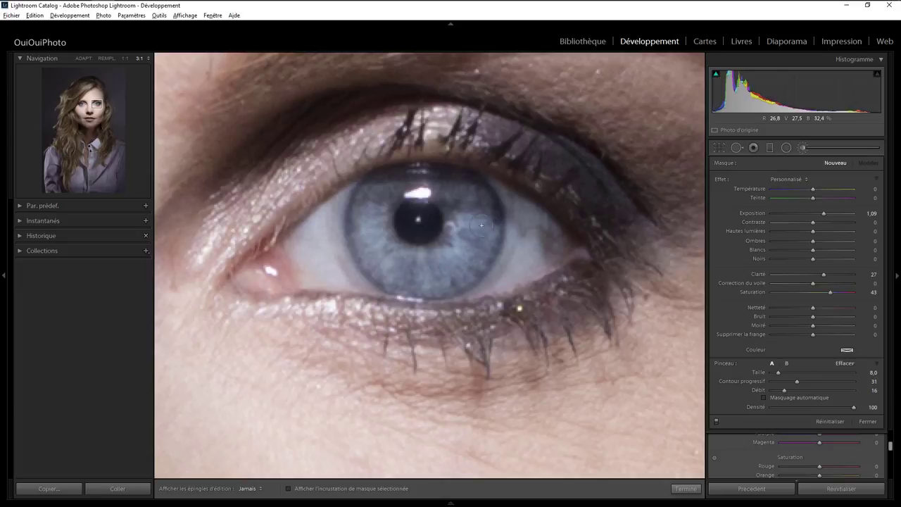
left_click_drag(467, 201, 472, 218)
key("h")
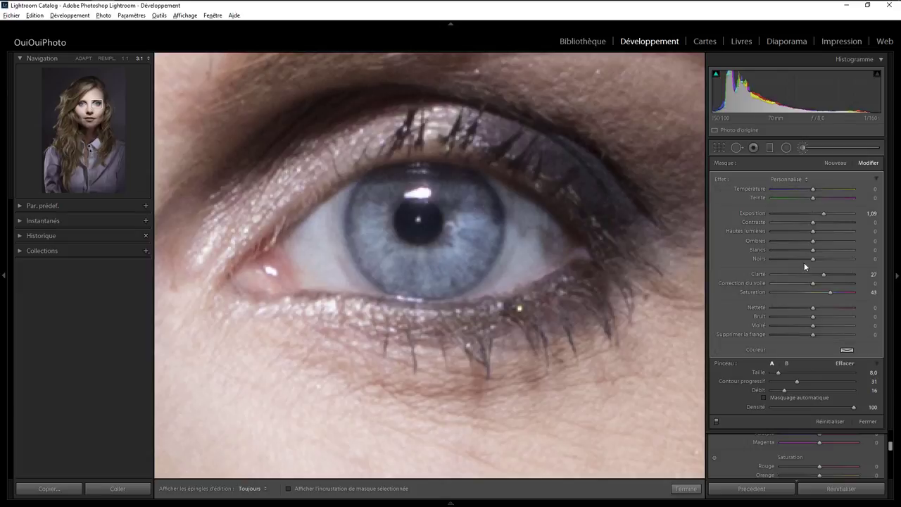
left_click_drag(830, 291, 852, 294)
key("h")
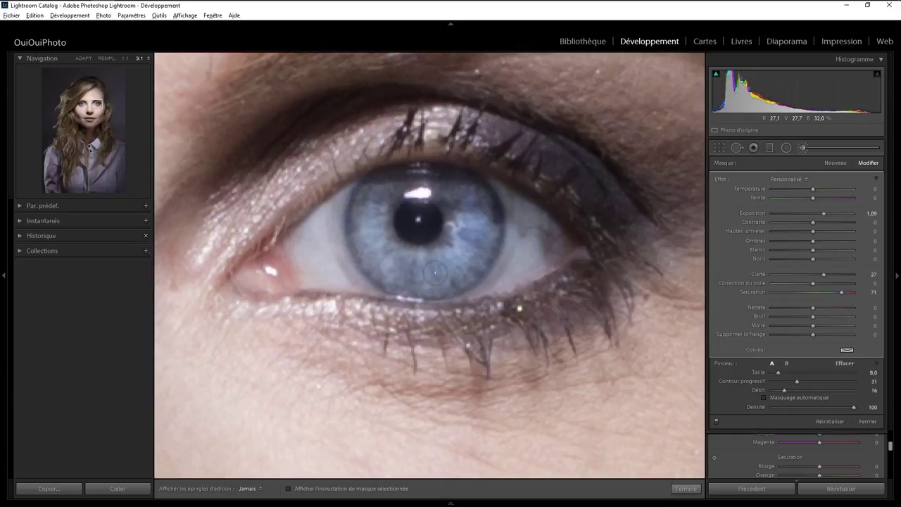
key("h")
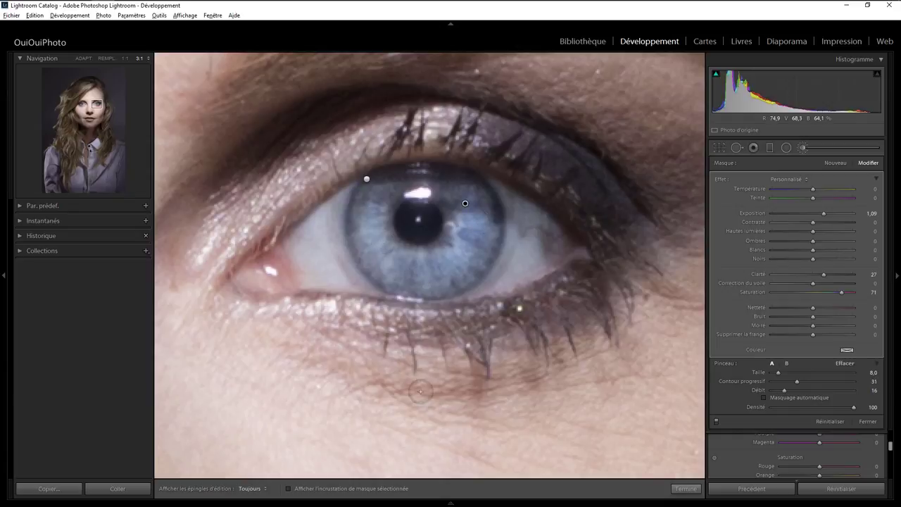
left_click(836, 164)
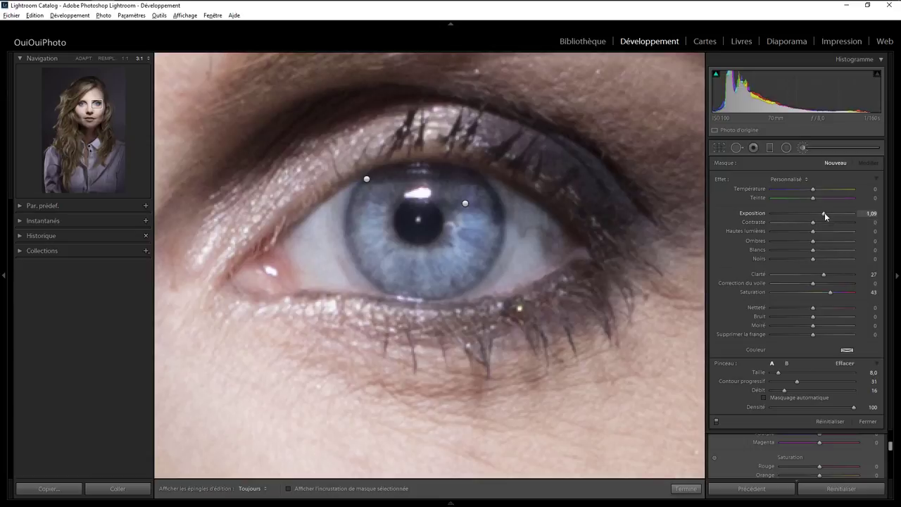
Step: Paint a Size 6.0 brush mask below the lower lashes, then reset its effect sliders to zero
double_click(824, 214)
left_click_drag(824, 214, 825, 214)
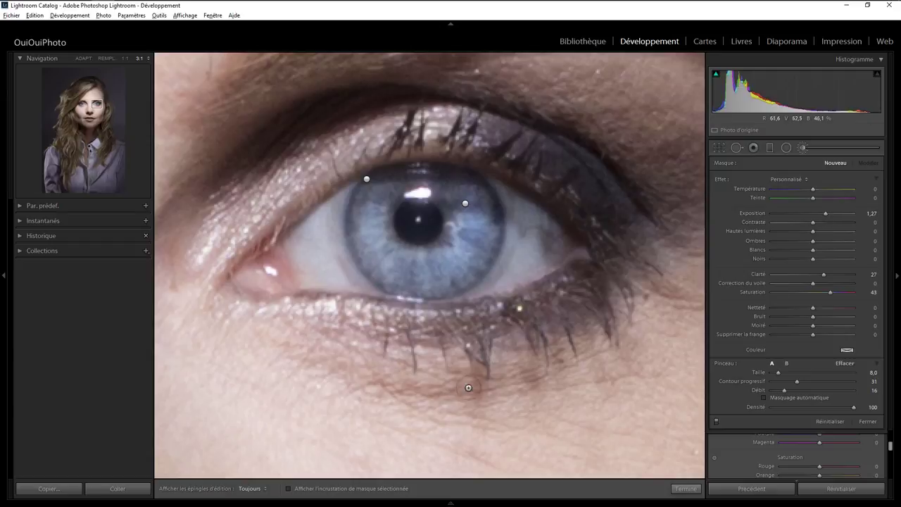
scroll(443, 387, "down", 2)
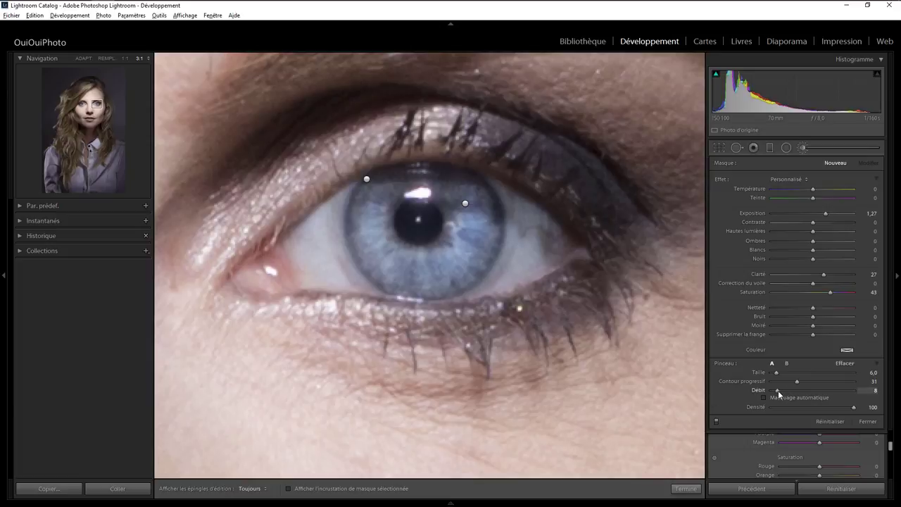
key("h")
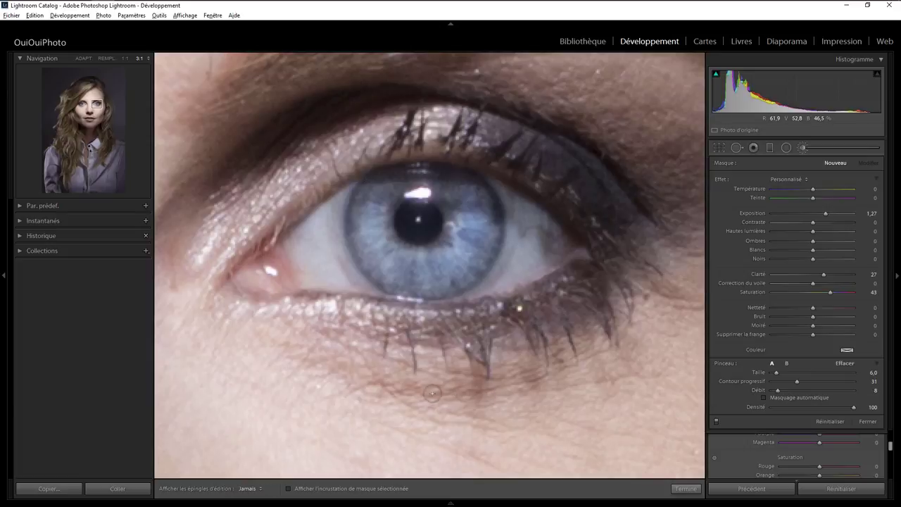
mouse_move(441, 390)
left_mouse_down()
mouse_move(473, 371)
mouse_move(556, 378)
mouse_move(525, 373)
left_mouse_up()
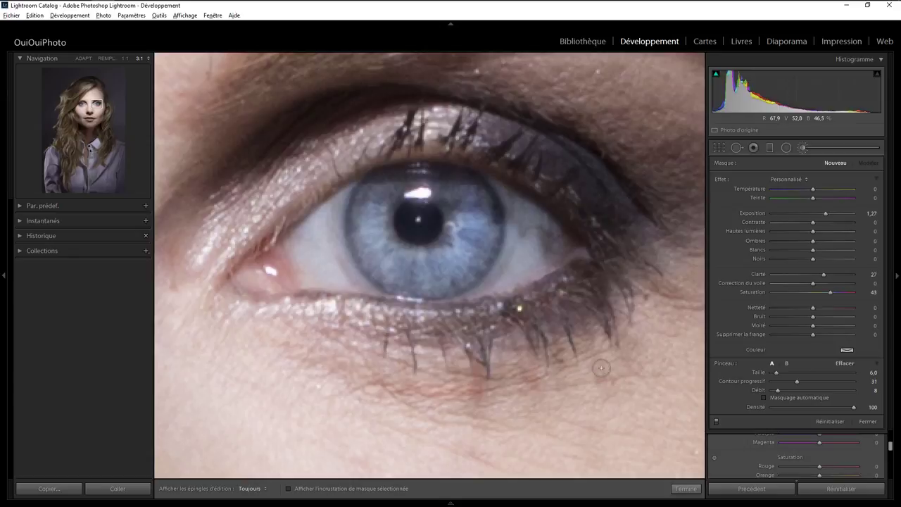
left_click_drag(525, 373, 601, 368)
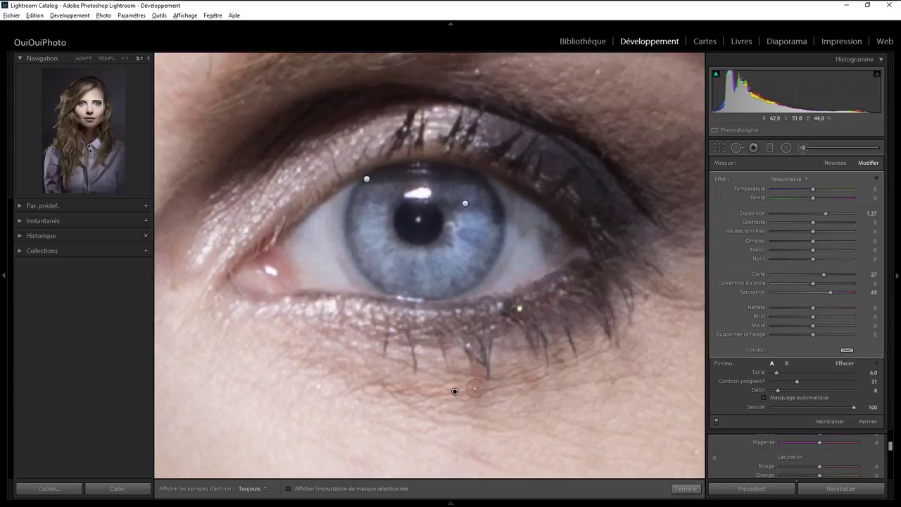
mouse_move(477, 385)
left_mouse_down()
mouse_move(424, 394)
mouse_move(430, 397)
mouse_move(389, 386)
left_mouse_up()
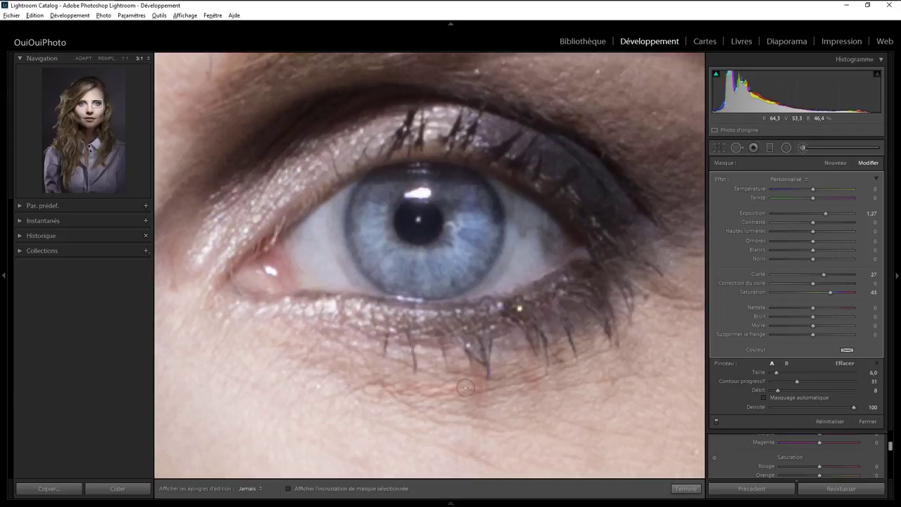
key("h")
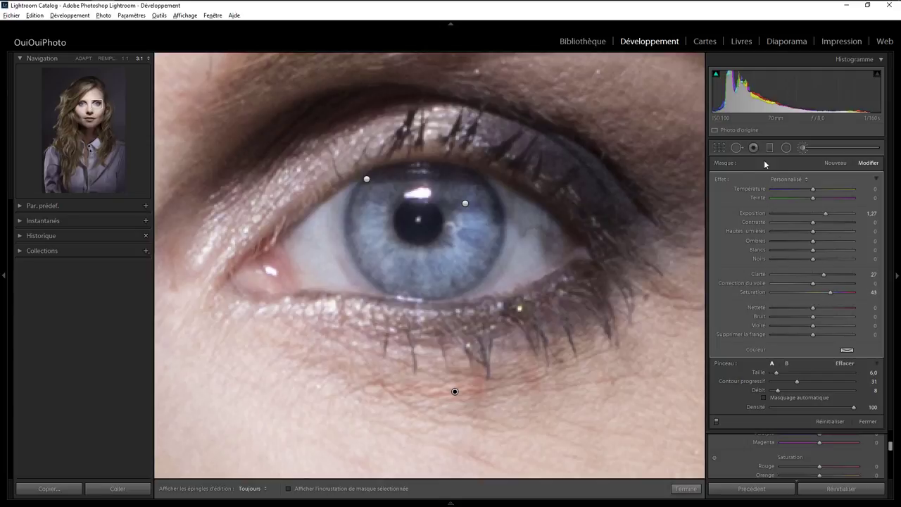
double_click(722, 179)
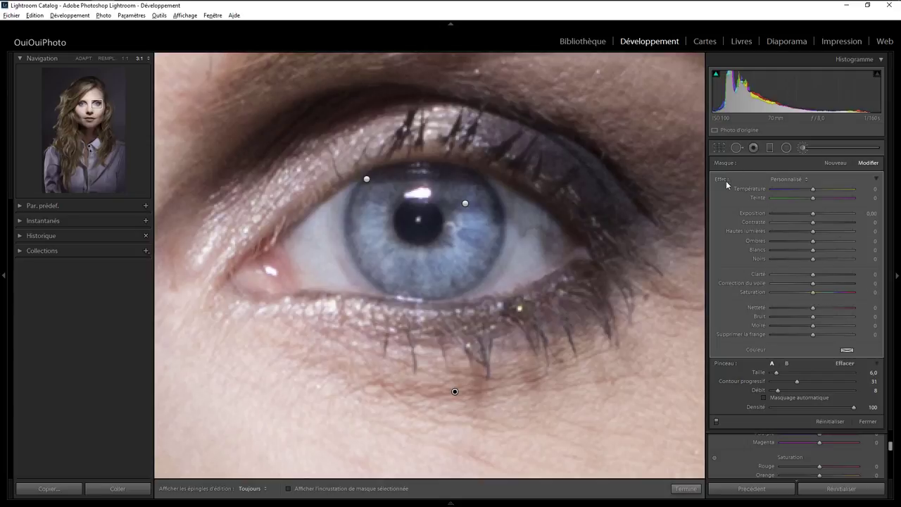
Step: Set the under-eye mask to Exposure 1.32 and Saturation -43
left_click_drag(813, 213, 828, 216)
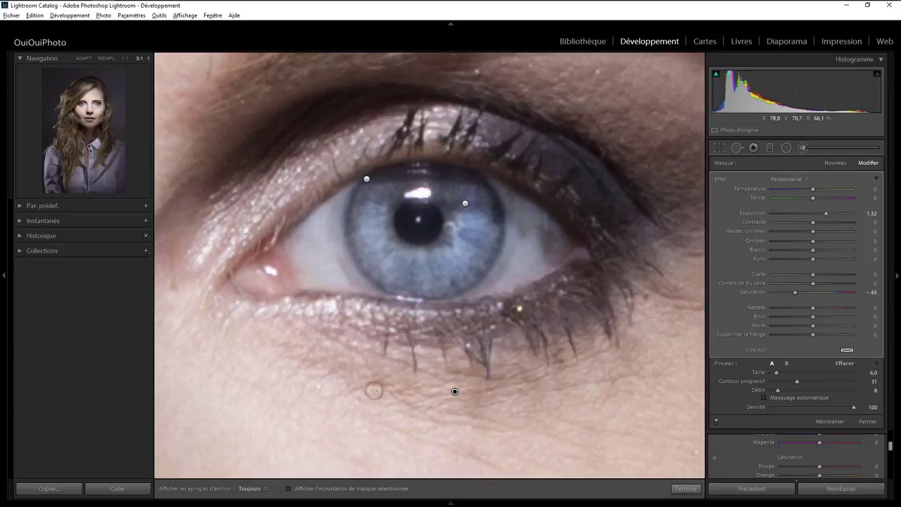
key("h")
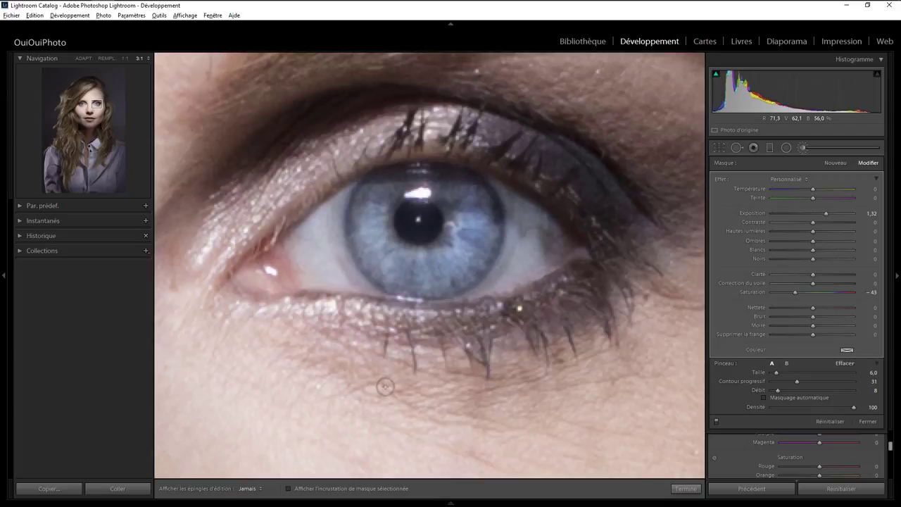
key("h")
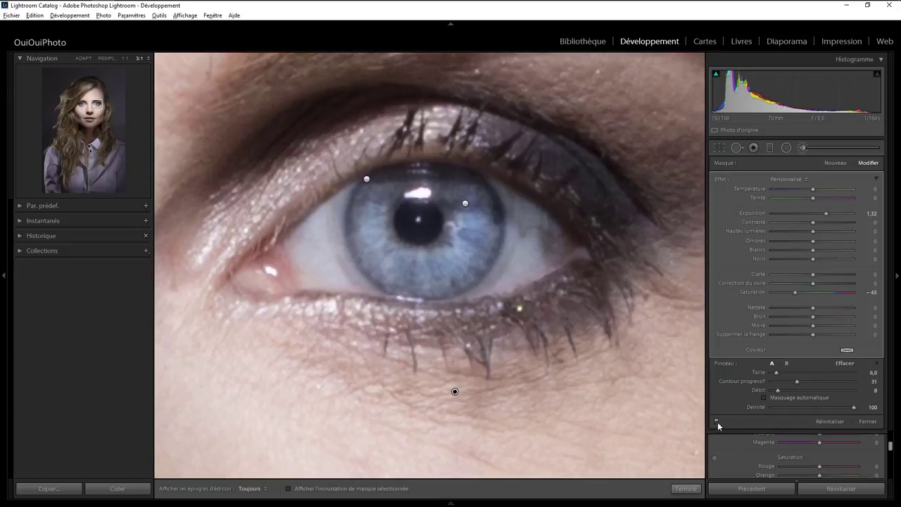
Step: Toggle the under-eye brush mask off and on to compare before and after
left_click(715, 422)
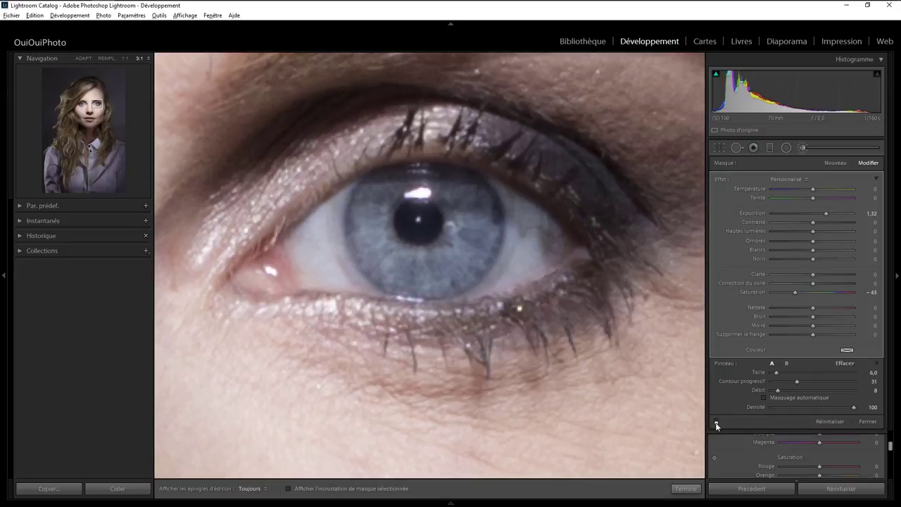
left_click(716, 422)
left_click(715, 422)
left_click(715, 422)
left_click(716, 422)
left_click(715, 422)
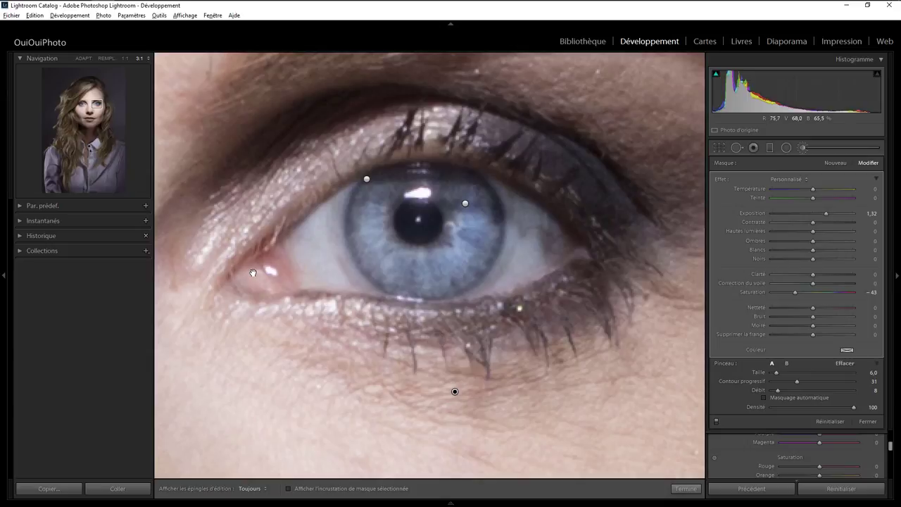
Step: Pan over to the other eye and add a radial filter there
mouse_move(253, 272)
left_mouse_down()
mouse_move(624, 272)
mouse_move(518, 277)
mouse_move(535, 277)
left_mouse_up()
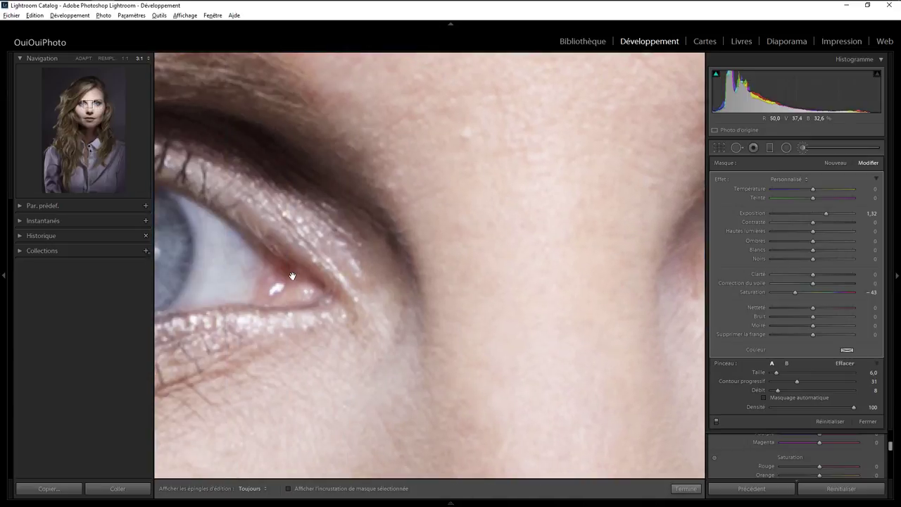
left_click_drag(292, 276, 485, 280)
key("shift+m")
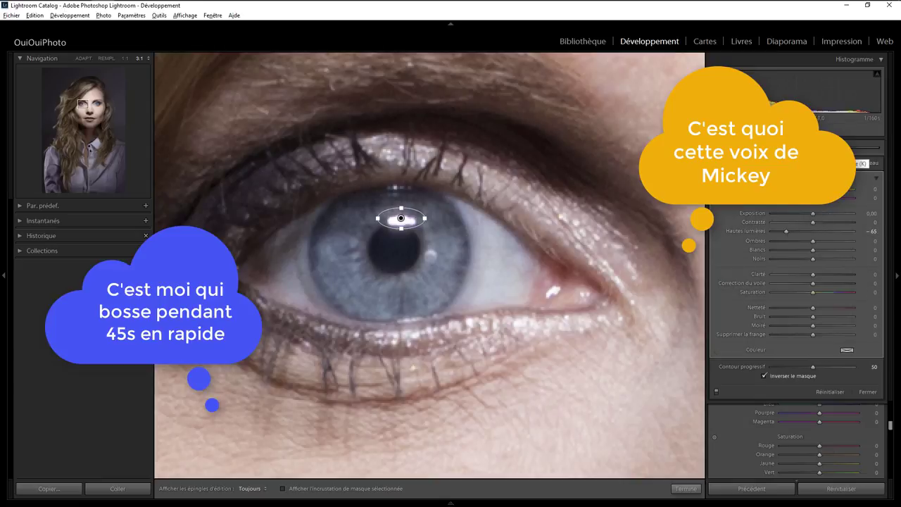
Step: Set the Adjustment Brush to Exposure -0.58, Size 3.0, and start on the upper iris
key("k")
left_click_drag(825, 212, 807, 213)
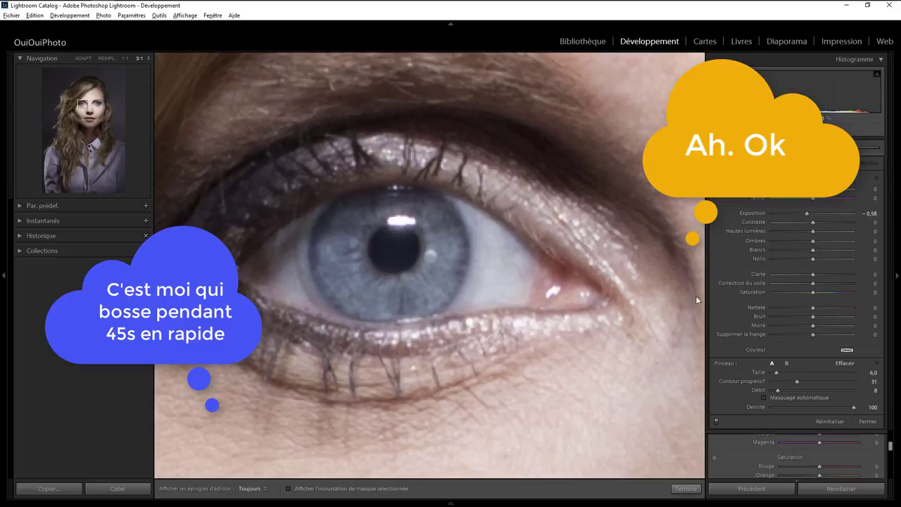
key("h")
left_click(442, 198)
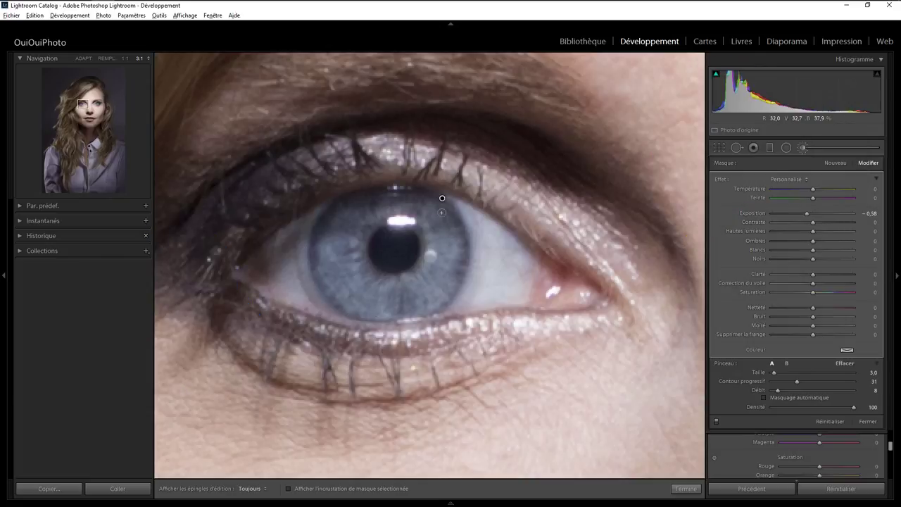
Step: Try a Clarity and Saturation 49 brush stroke over the iris, then undo it
left_click(830, 163)
left_click_drag(813, 291, 833, 291)
left_click_drag(813, 274, 832, 274)
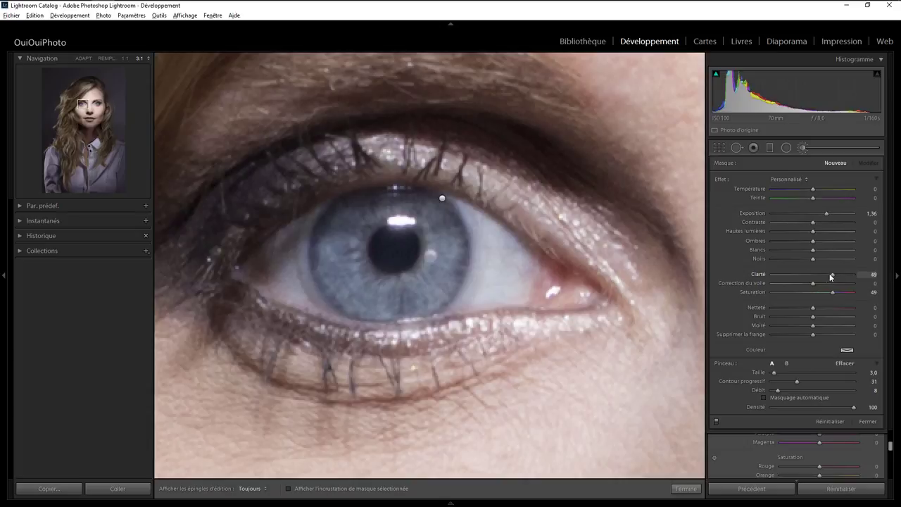
key("h")
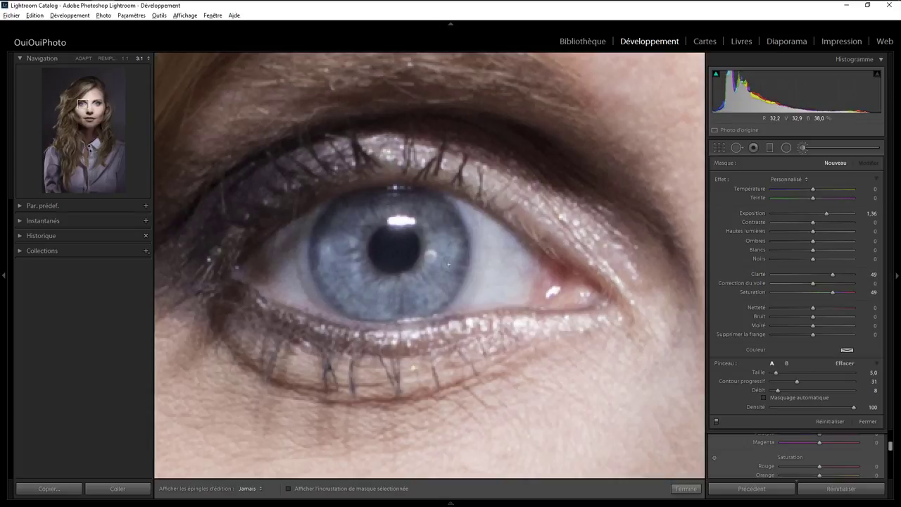
left_click_drag(448, 263, 438, 223)
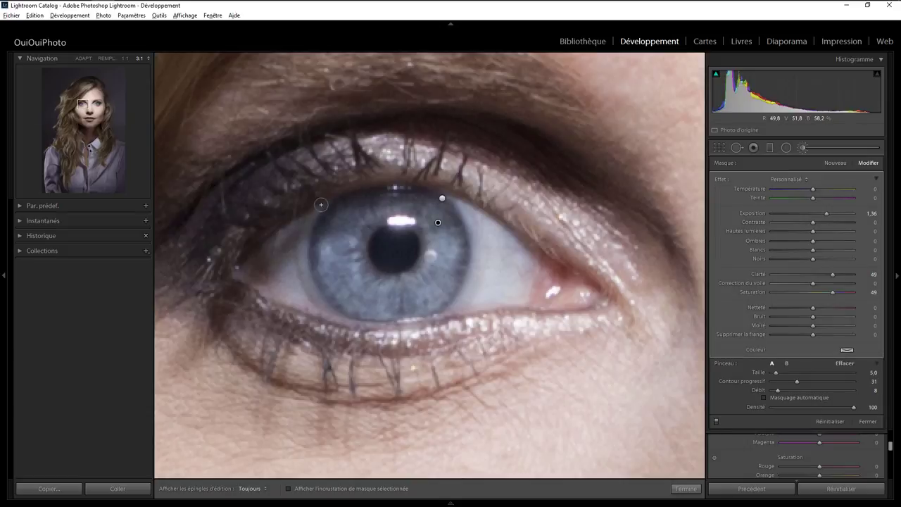
key("h")
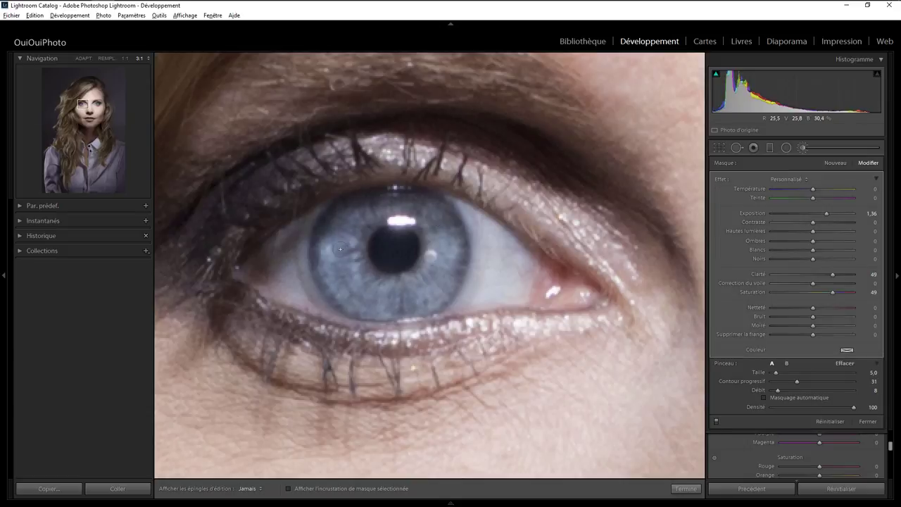
key("ctrl+z")
Step: Start a fresh brush mask at Exposure 1.13 and paint along the lower eyelid
left_click(806, 149)
left_click(807, 149)
left_click_drag(814, 214, 824, 213)
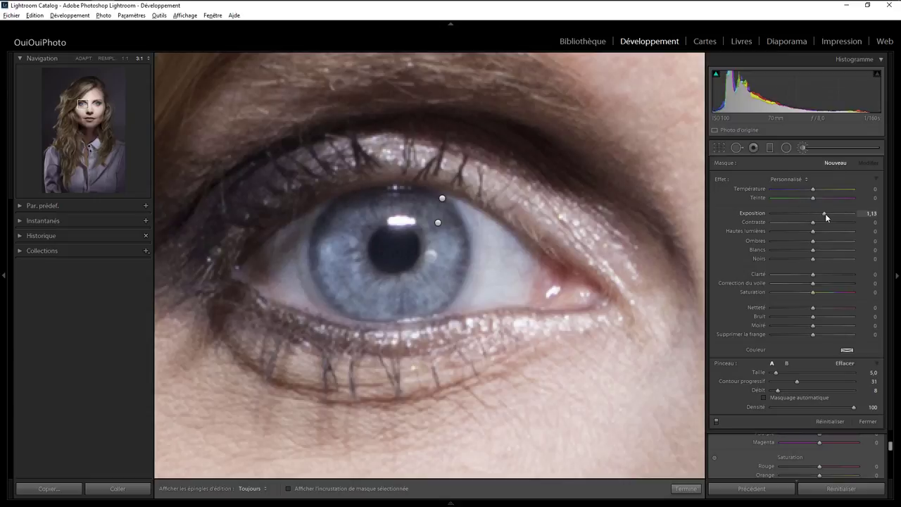
key("h")
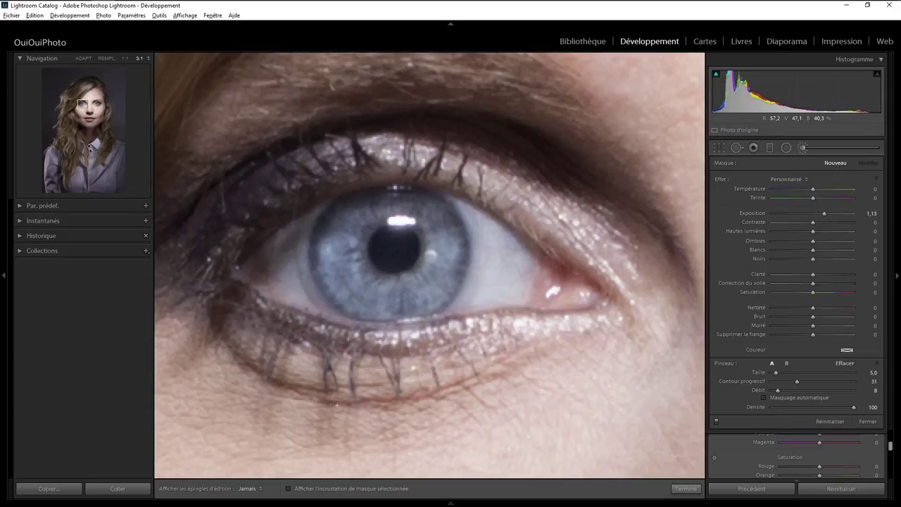
left_click_drag(384, 406, 301, 392)
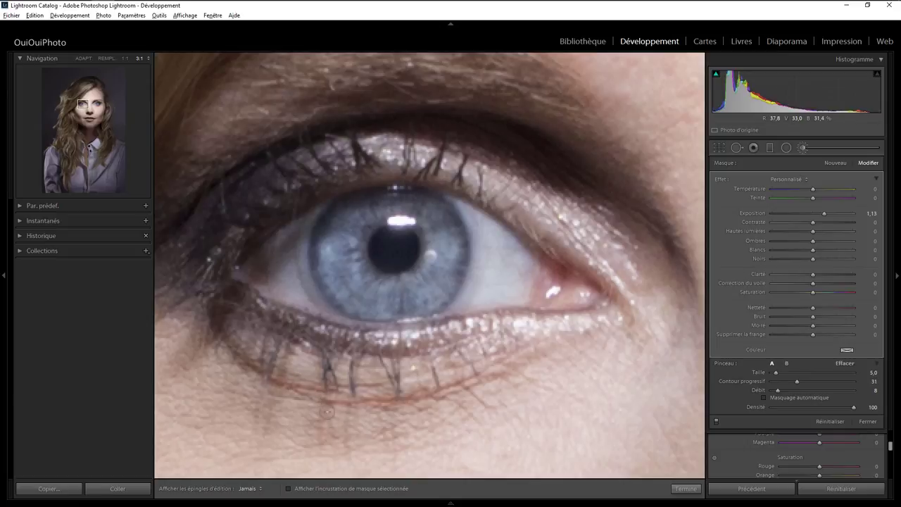
Step: Lower the eyelid mask's Saturation to -32 and shrink the brush
key("h")
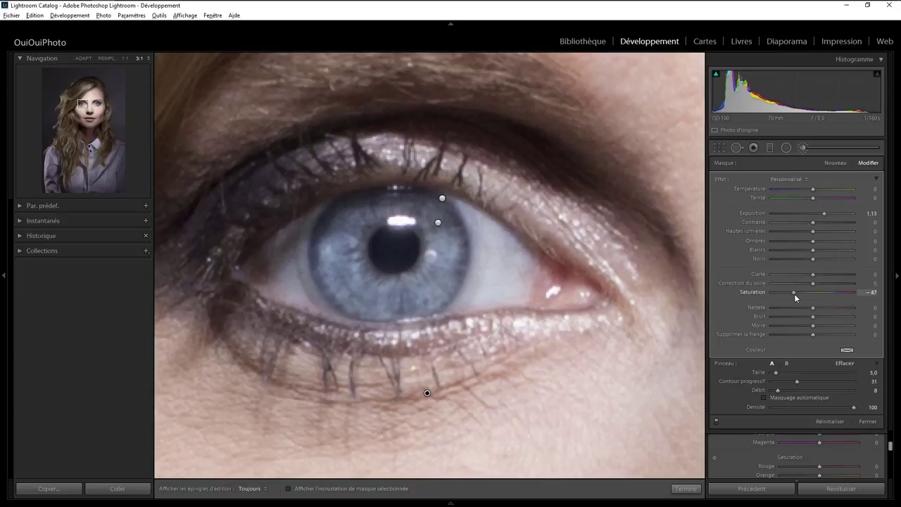
left_click_drag(794, 293, 800, 293)
key("h")
key("bracketleft")
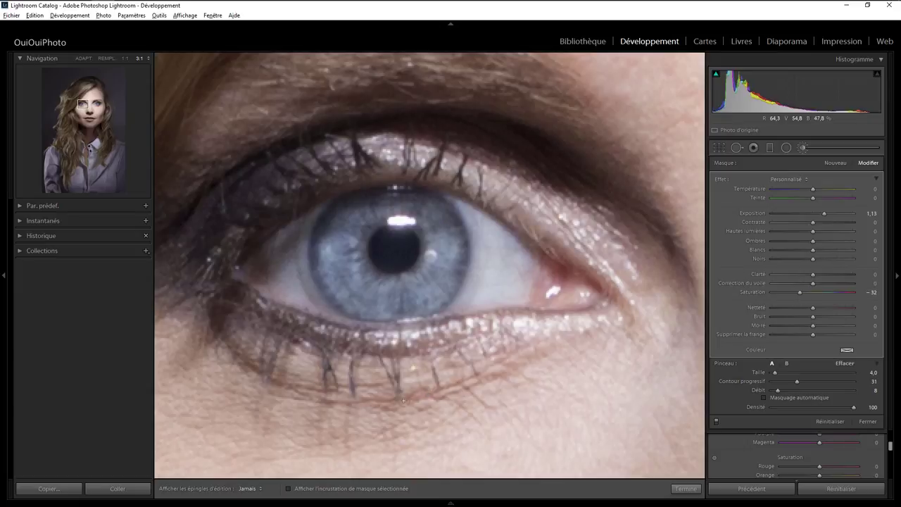
key("bracketleft")
key("h")
key("h")
key("h")
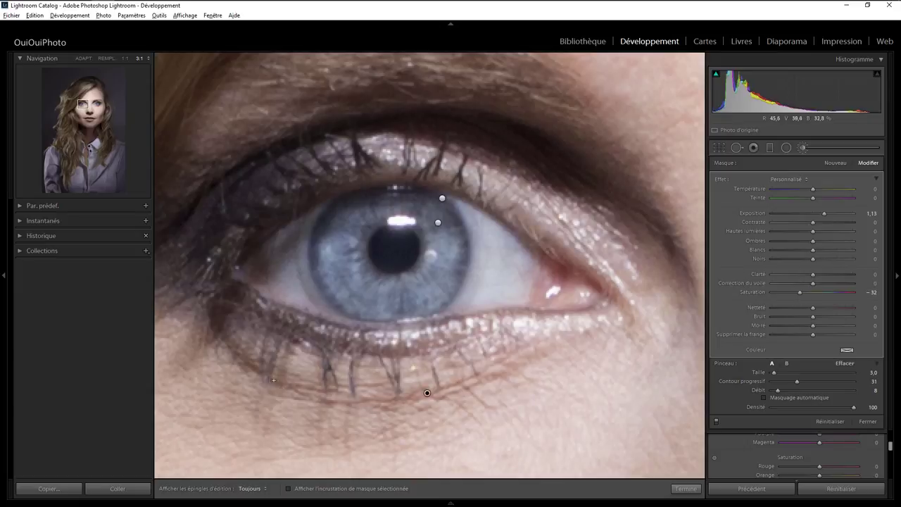
key("h")
key("h")
Step: Toggle the eyelid mask off and on to compare, then finish the brush adjustments
left_click(716, 421)
left_click(717, 421)
left_click(717, 421)
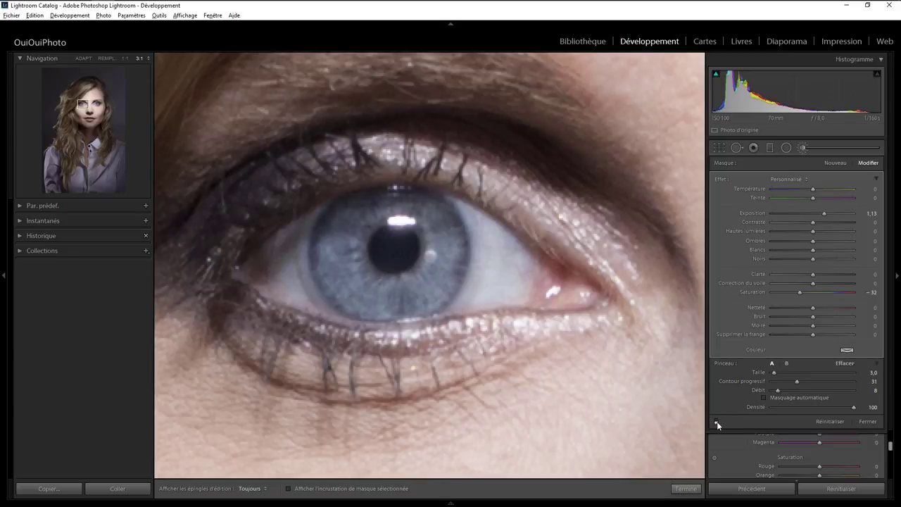
left_click(716, 420)
left_click(716, 421)
left_click(717, 421)
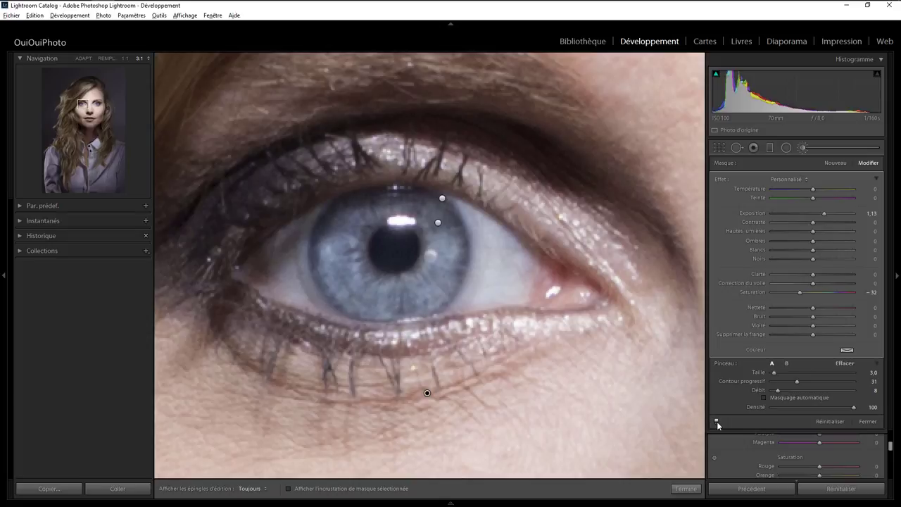
left_click(716, 420)
left_click(717, 420)
left_click(686, 487)
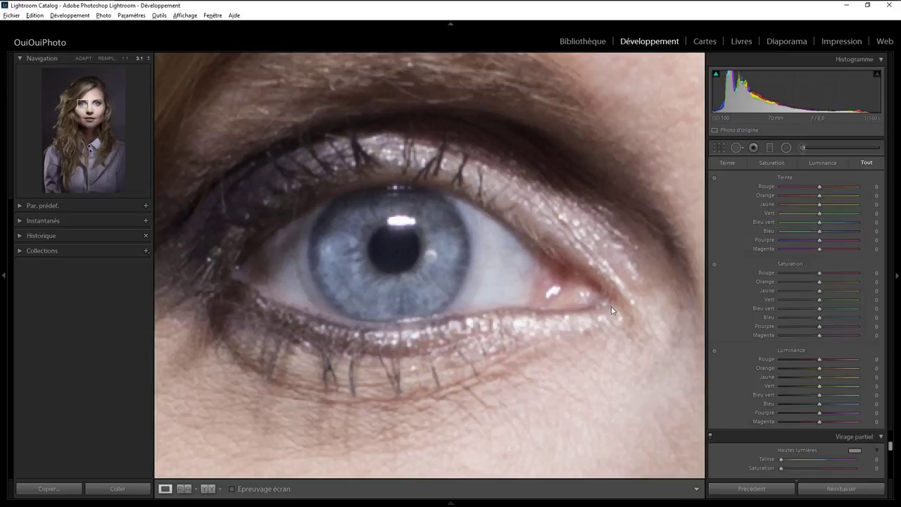
Step: Fit the whole portrait in view and set a new brush to Clarity 57, Flow 58
left_click(547, 289)
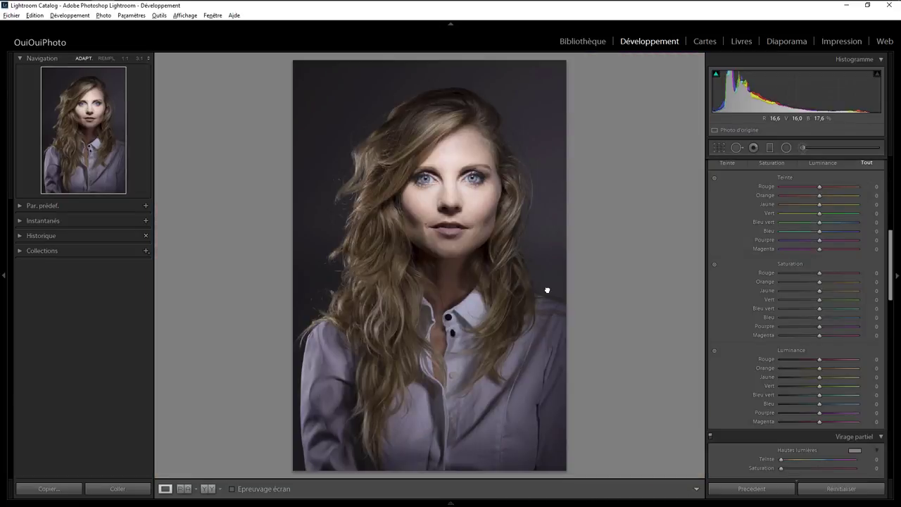
left_click(804, 147)
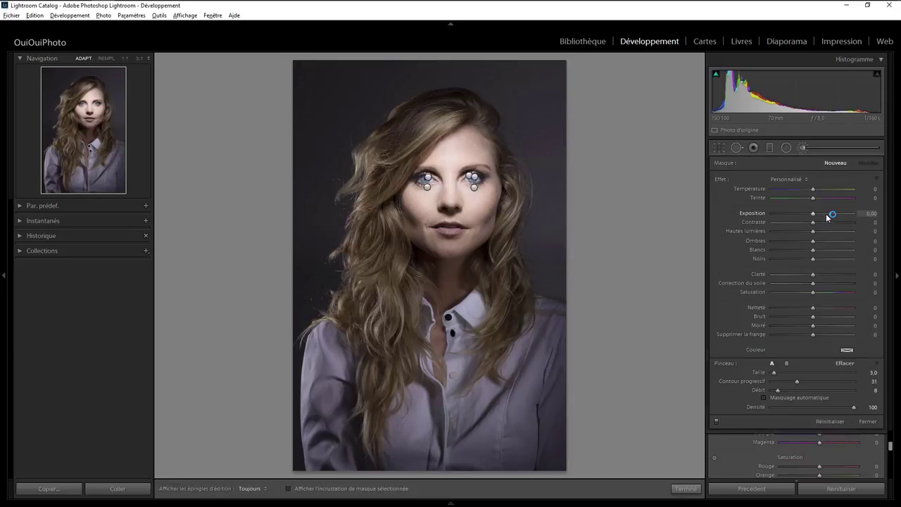
left_click_drag(813, 274, 835, 274)
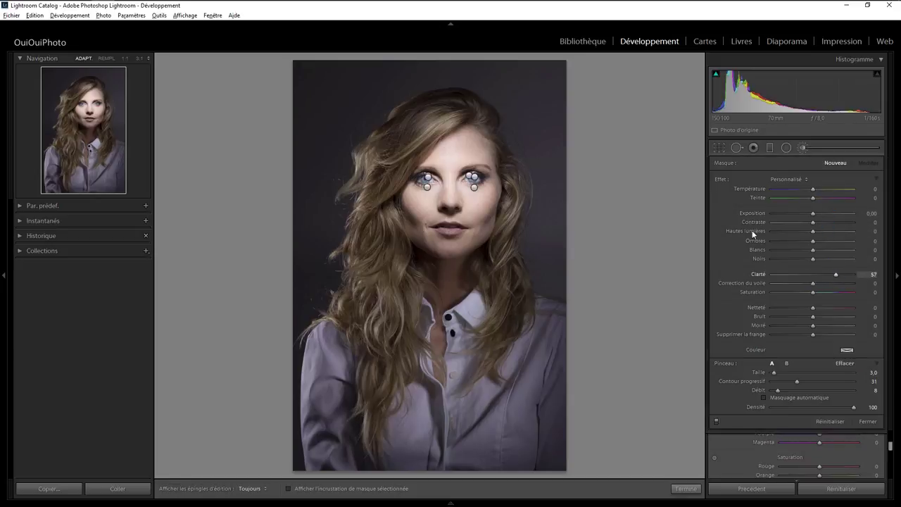
scroll(423, 116, "up", 5)
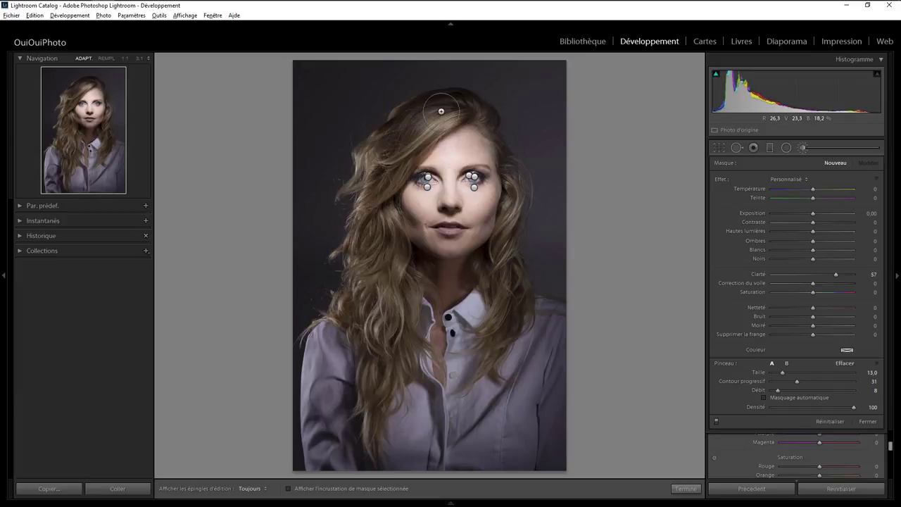
key("h")
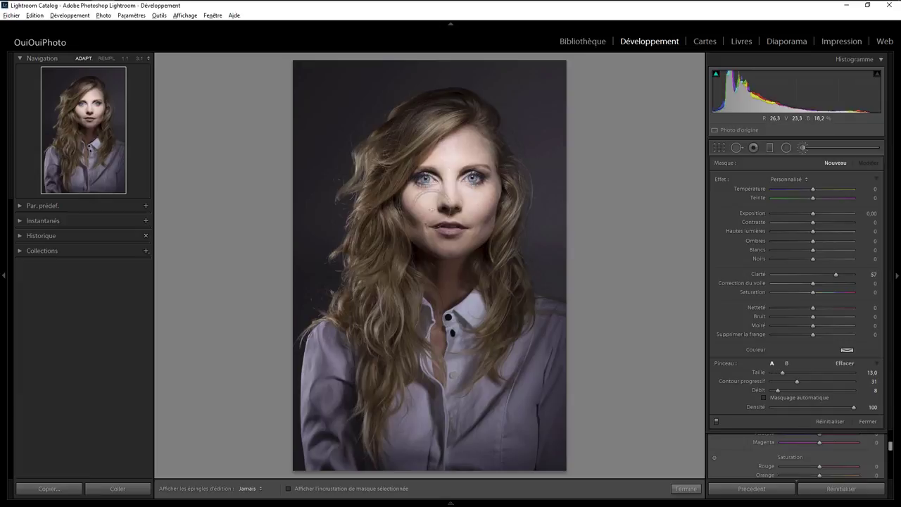
key("h")
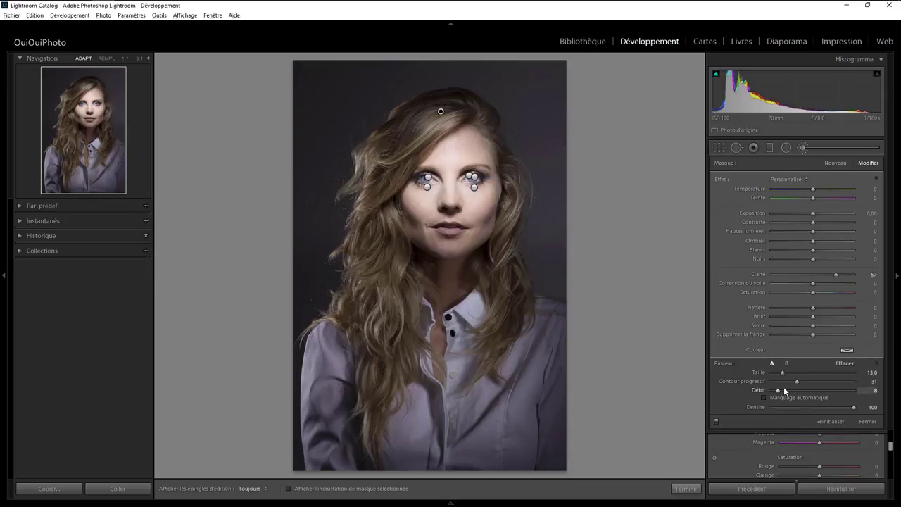
left_click_drag(812, 391, 820, 388)
key("h")
Step: Paint the clarity brush over the hair strands on both sides of her face
mouse_move(418, 126)
left_mouse_down()
mouse_move(383, 194)
mouse_move(365, 296)
mouse_move(380, 329)
mouse_move(380, 406)
mouse_move(396, 286)
left_mouse_up()
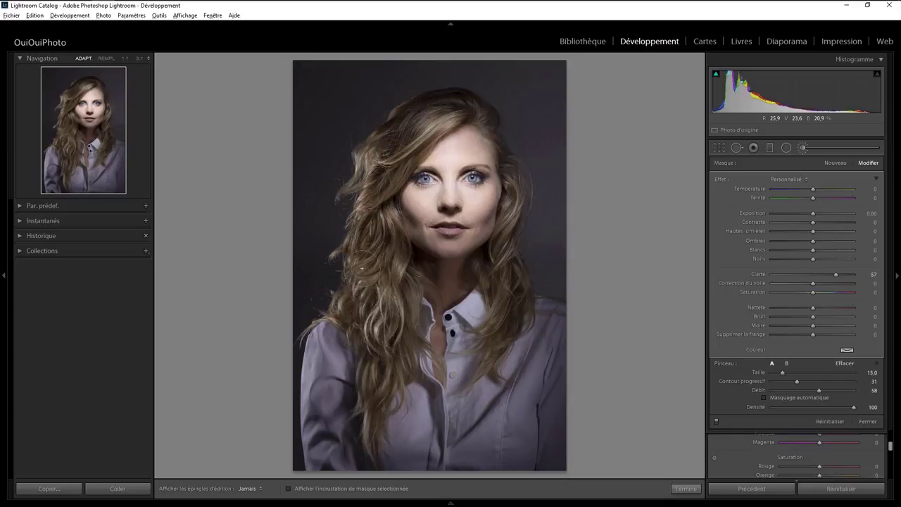
key("h")
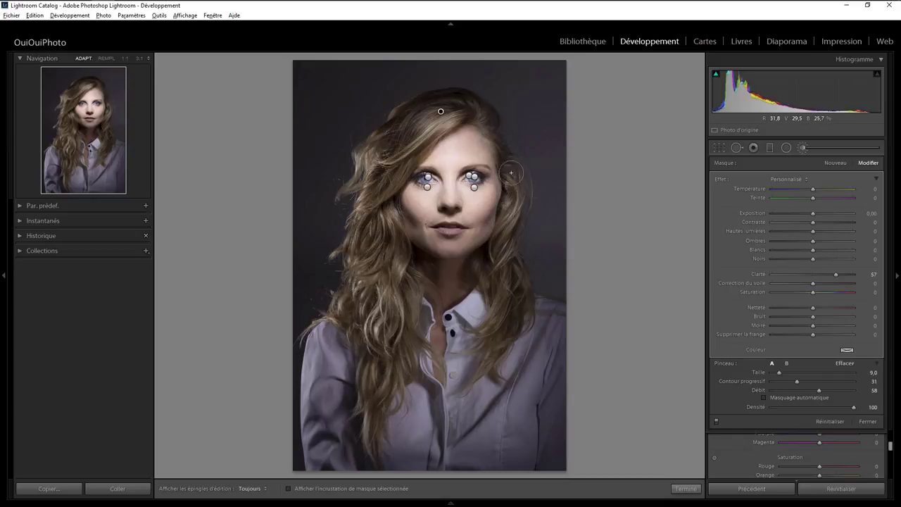
key("h")
scroll(501, 242, "down", 2)
mouse_move(501, 242)
left_mouse_down()
mouse_move(510, 276)
mouse_move(497, 341)
left_mouse_up()
mouse_move(511, 289)
left_mouse_down()
mouse_move(500, 254)
mouse_move(496, 278)
mouse_move(510, 273)
left_mouse_up()
key("h")
key("bracketleft")
key("bracketleft")
key("h")
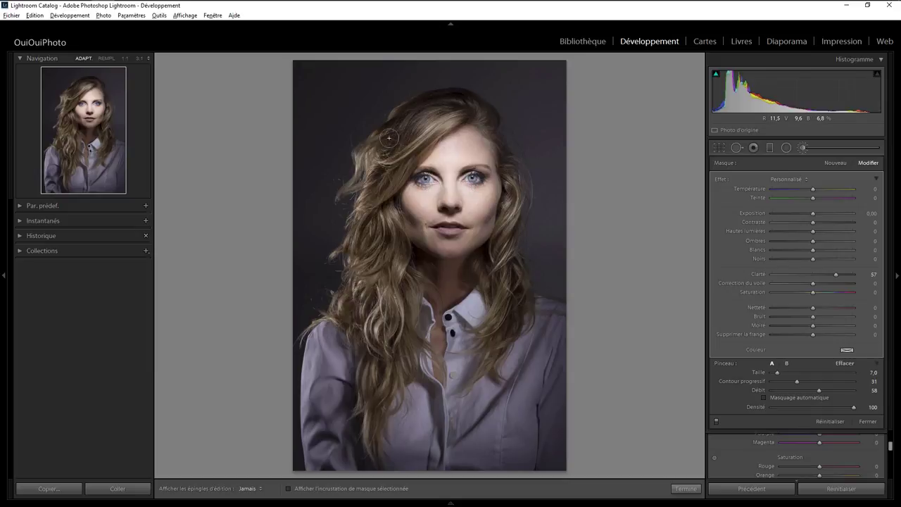
key("h")
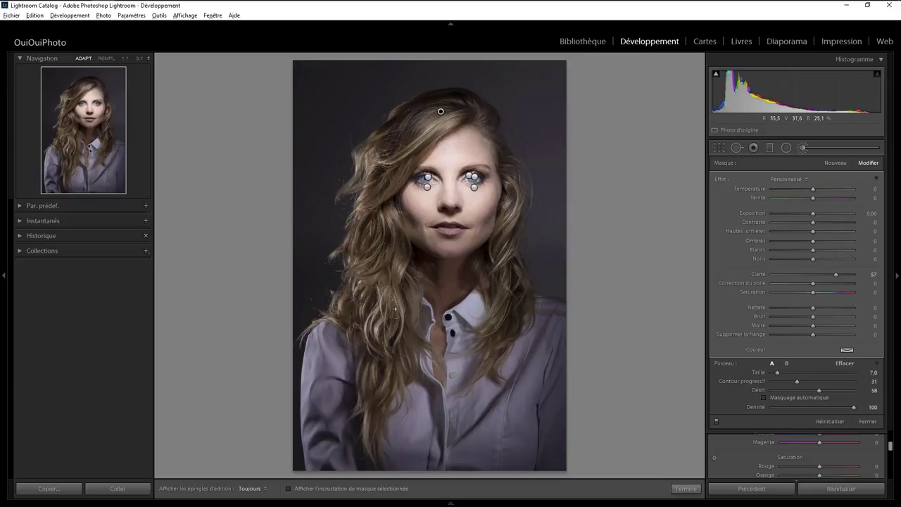
left_click(834, 164)
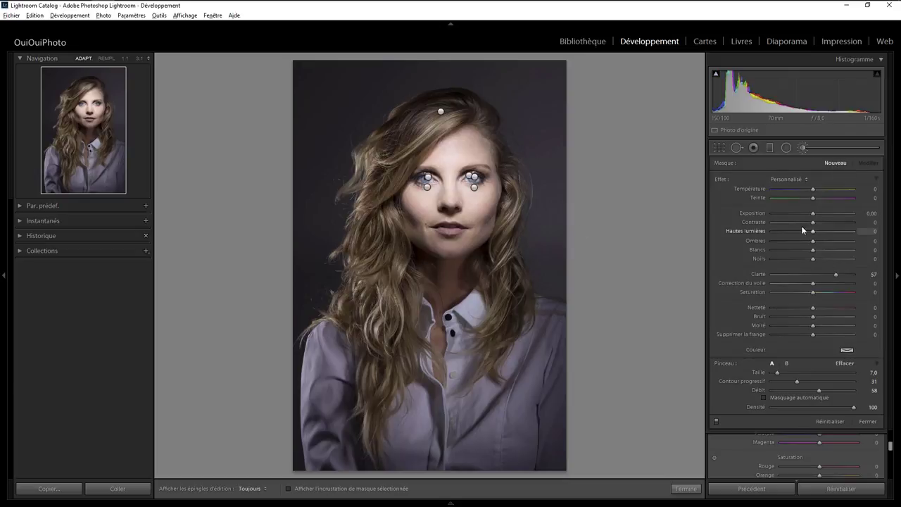
double_click(720, 178)
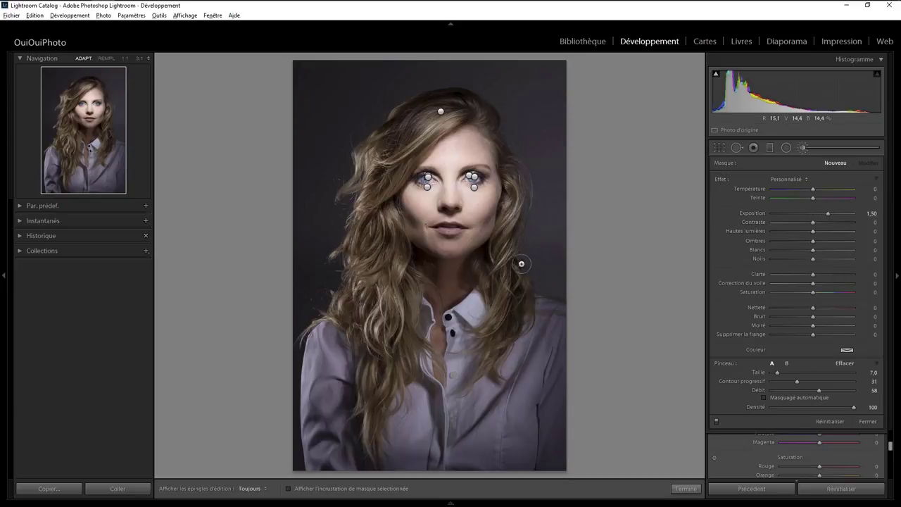
scroll(511, 267, "down", 3)
key("h")
key("h")
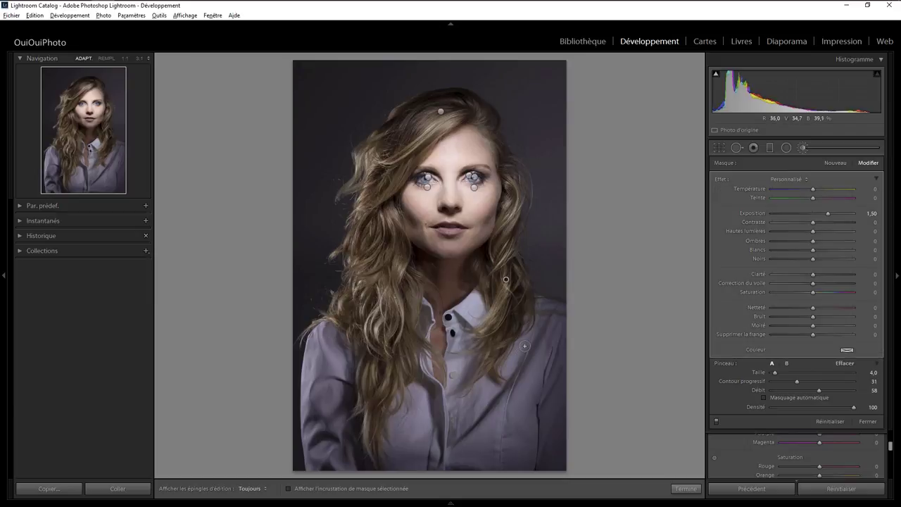
key("ctrl+z")
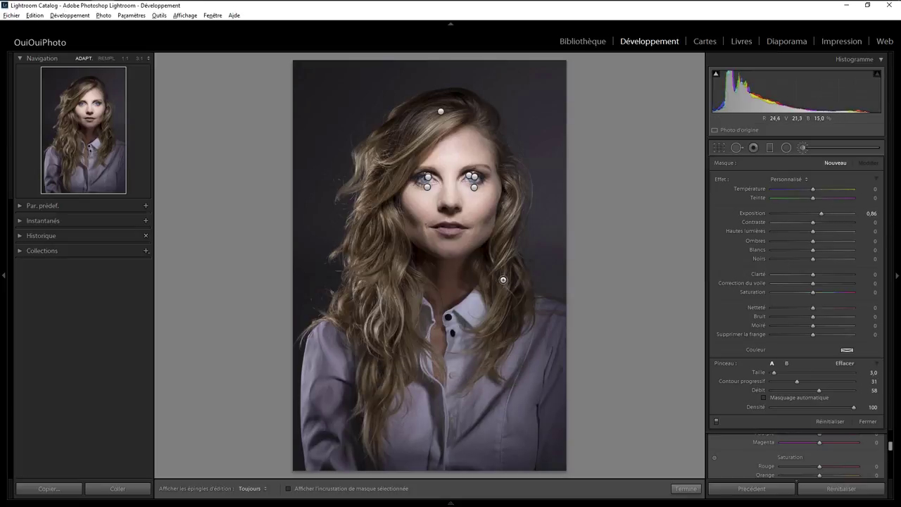
key("h")
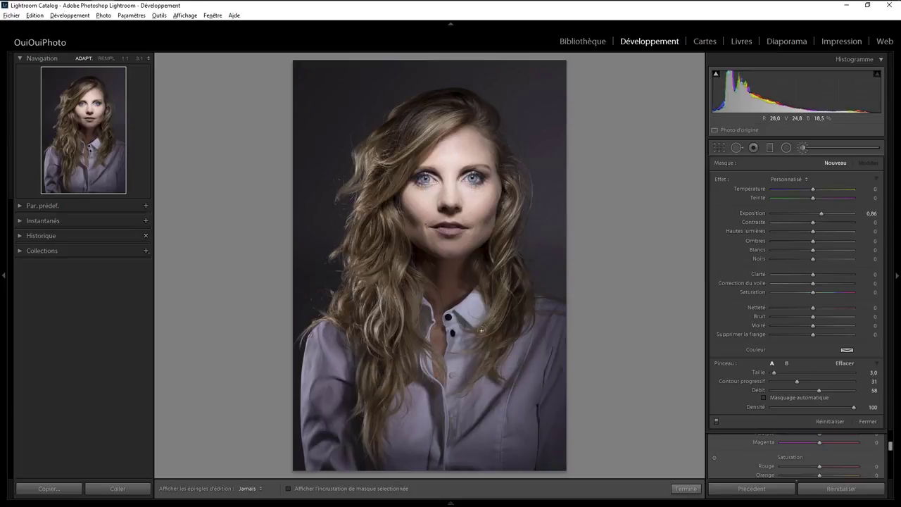
key("h")
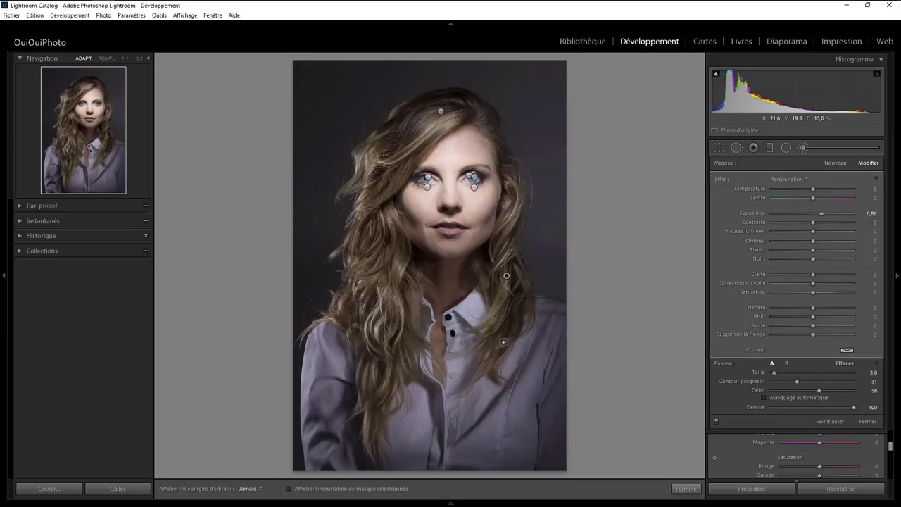
key("h")
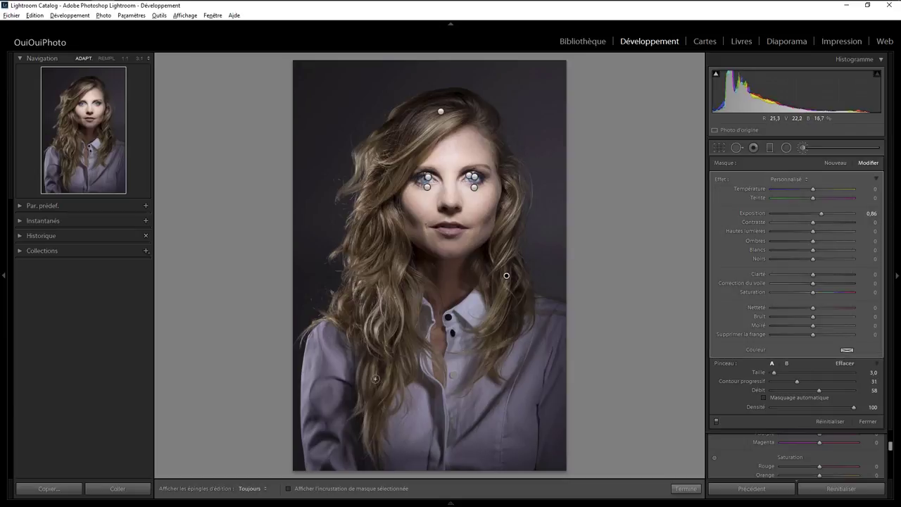
key("h")
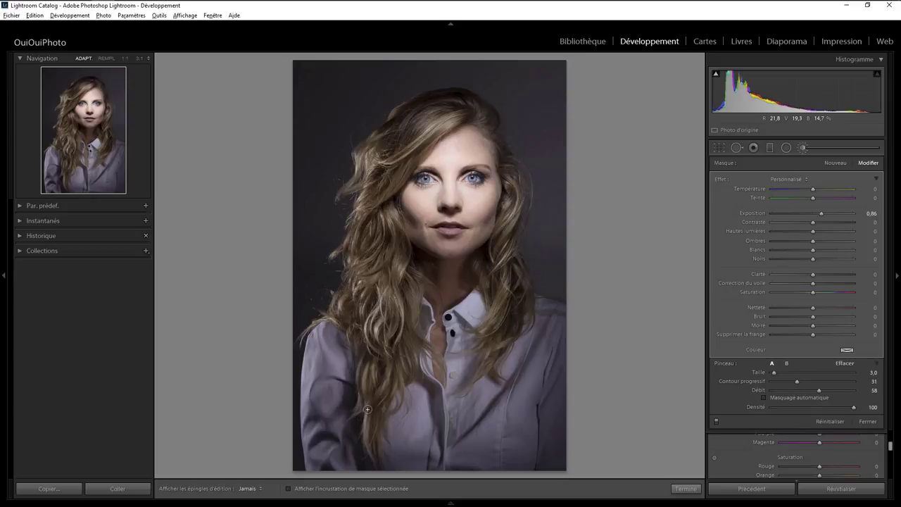
key("h")
key("h")
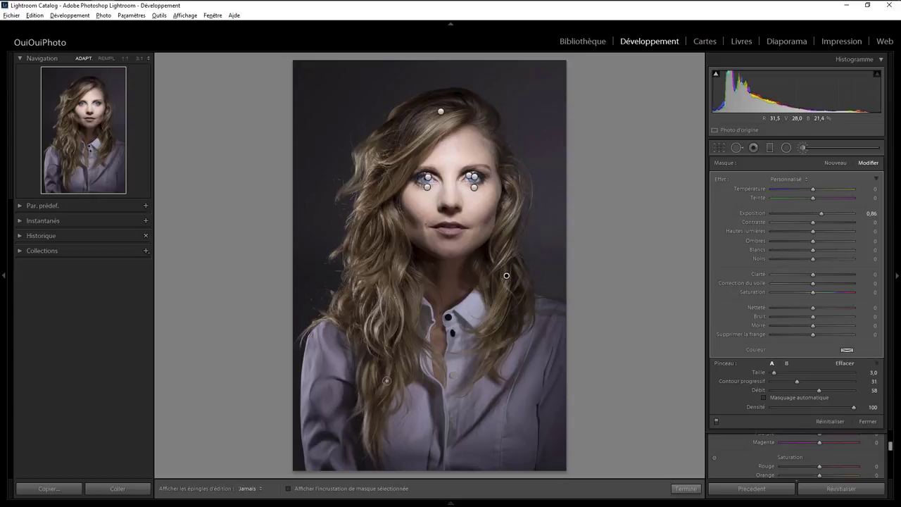
key("h")
key("h")
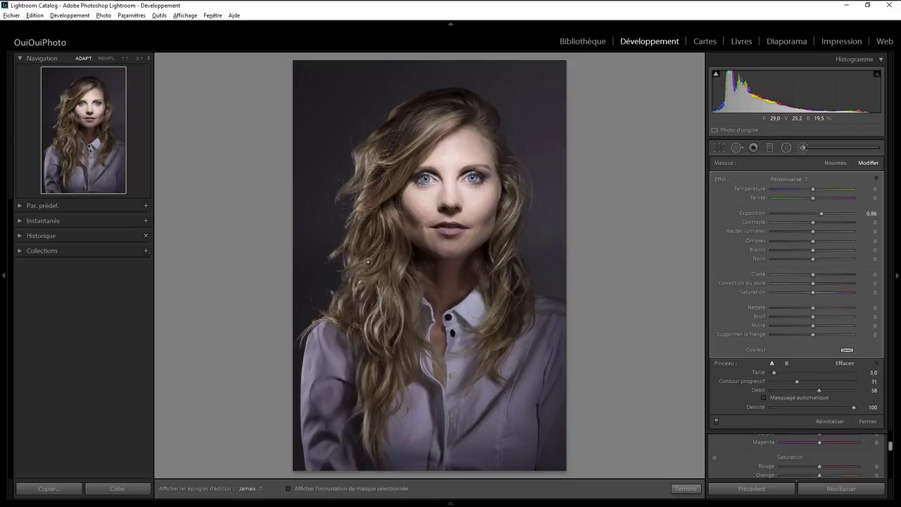
key("h")
key("h")
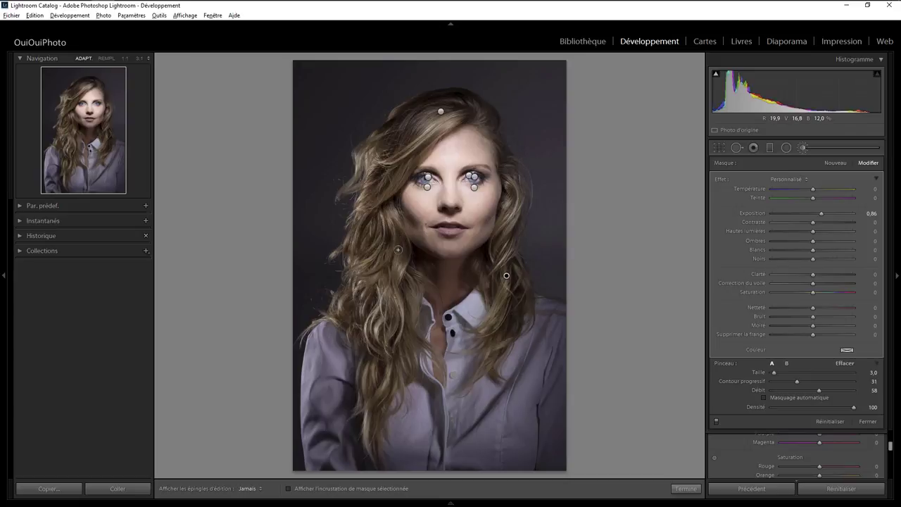
key("h")
Step: Place a wide radial oval across the face and brighten it to exposure 2.10
left_click(686, 487)
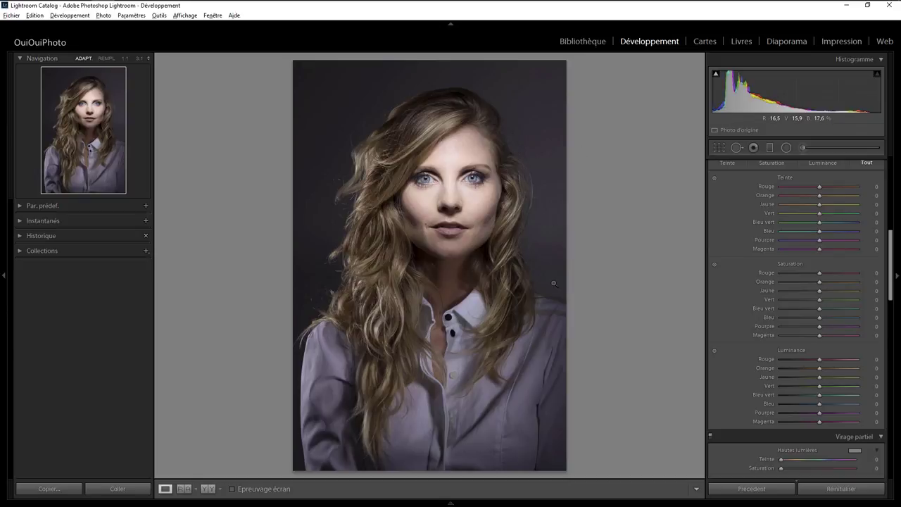
left_click(787, 149)
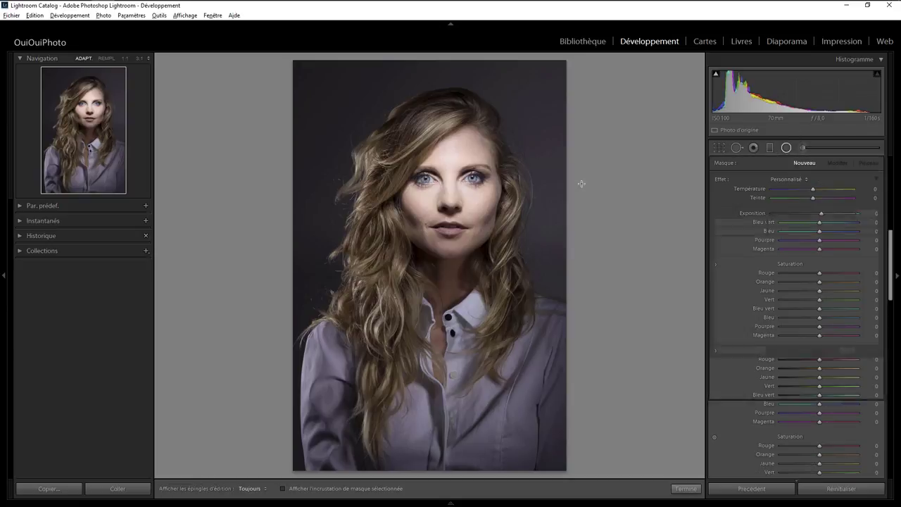
mouse_move(289, 166)
left_mouse_down()
mouse_move(503, 193)
mouse_move(564, 233)
left_mouse_up()
left_click_drag(366, 177, 434, 182)
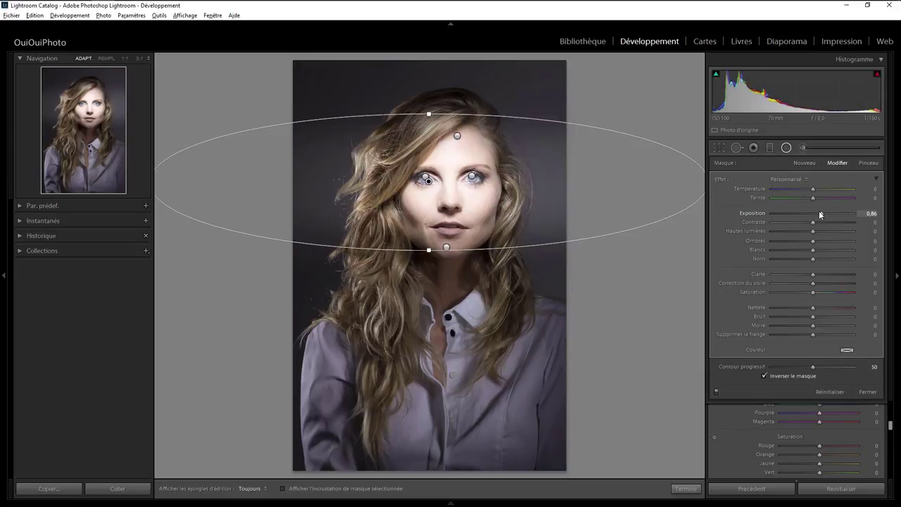
left_click_drag(822, 213, 831, 213)
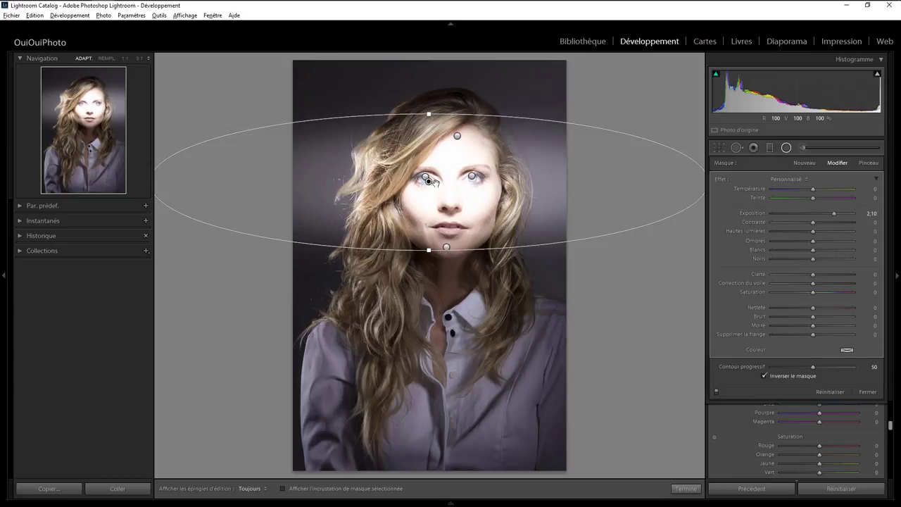
left_click_drag(430, 182, 445, 188)
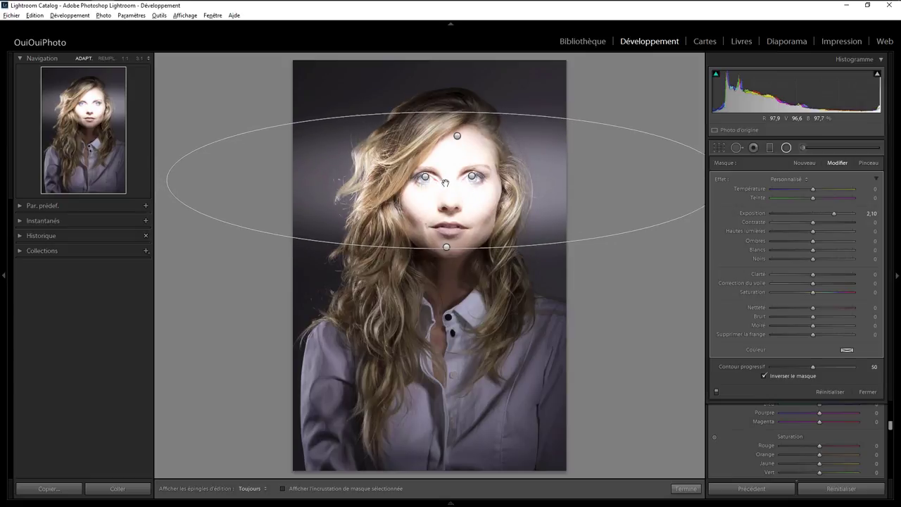
left_click(787, 149)
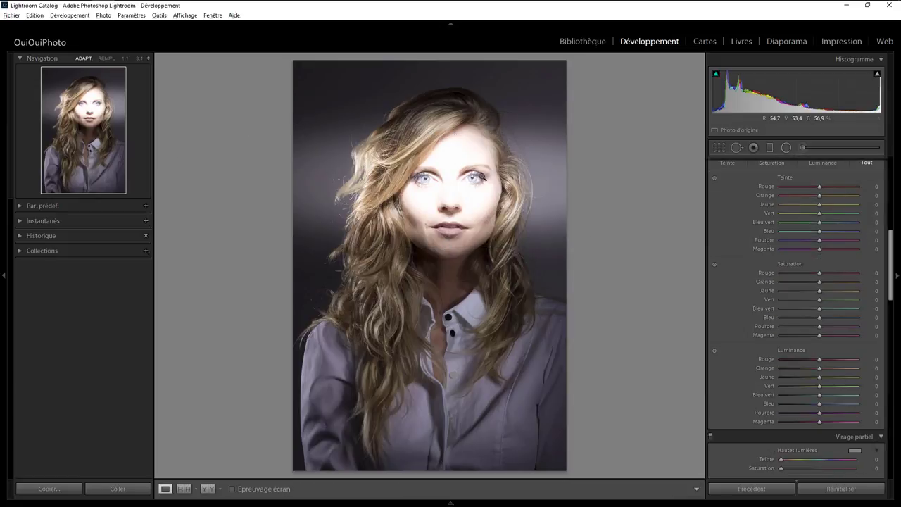
left_click(787, 148)
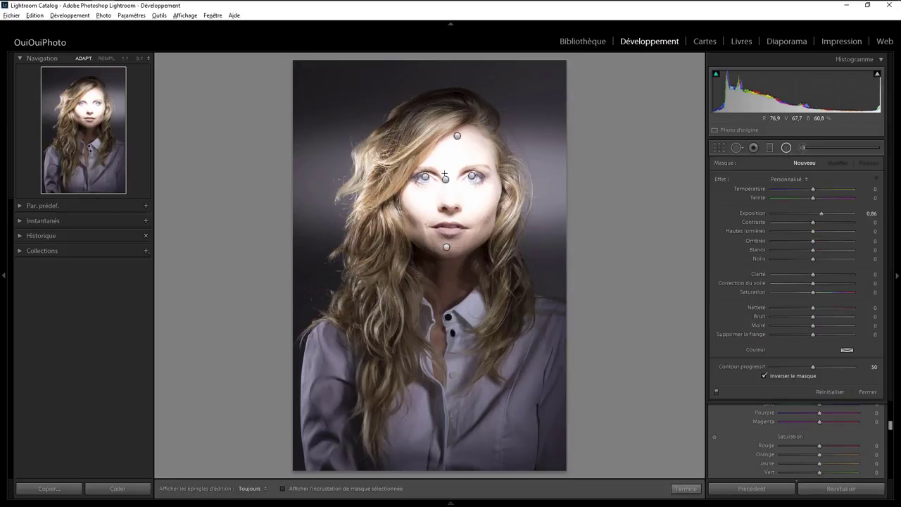
Step: Center a round radial filter on the face, darkening the surroundings to exposure -2.06
left_click_drag(439, 168, 540, 257)
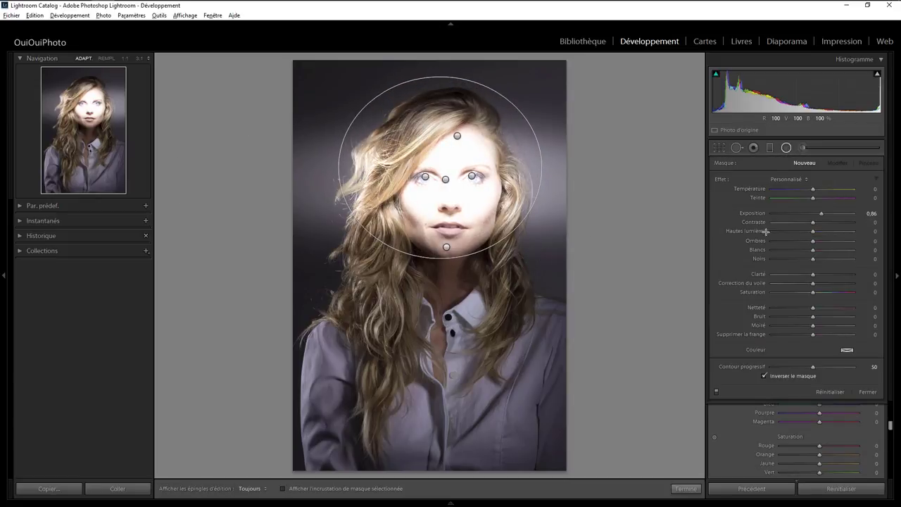
double_click(721, 179)
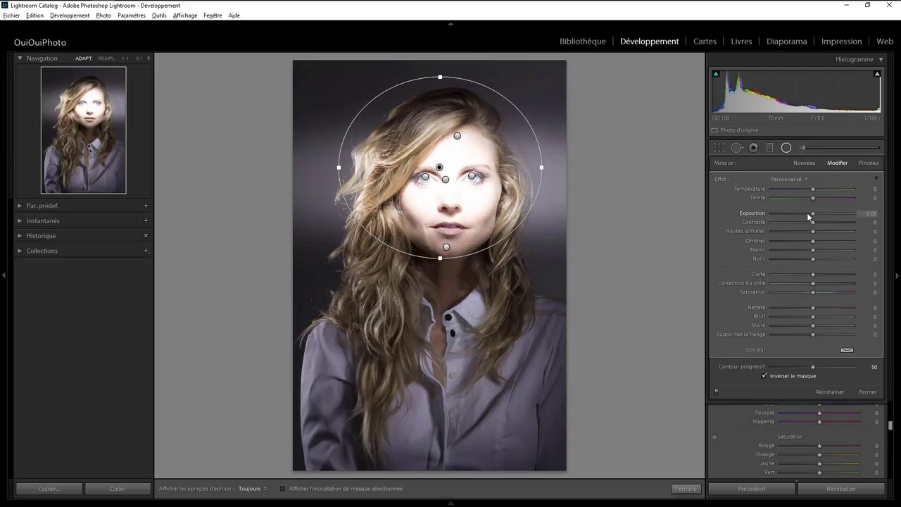
left_click_drag(806, 213, 794, 213)
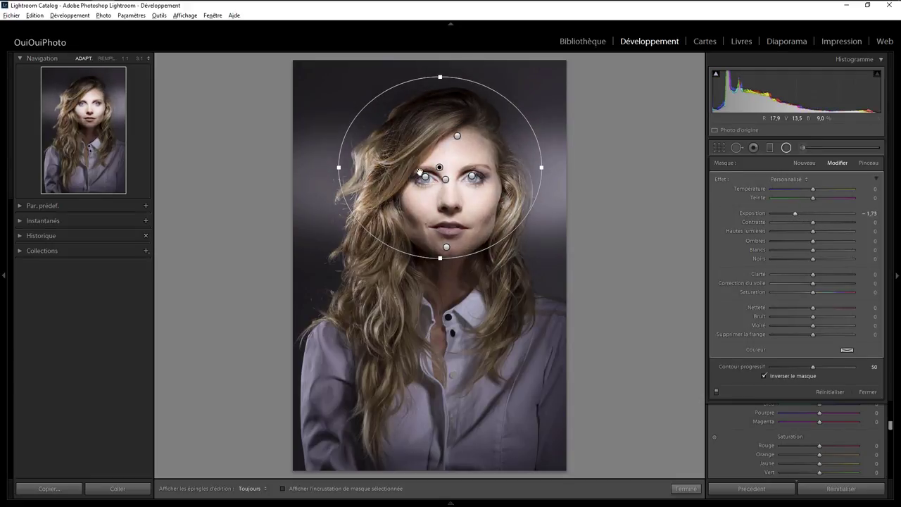
left_click_drag(440, 167, 448, 180)
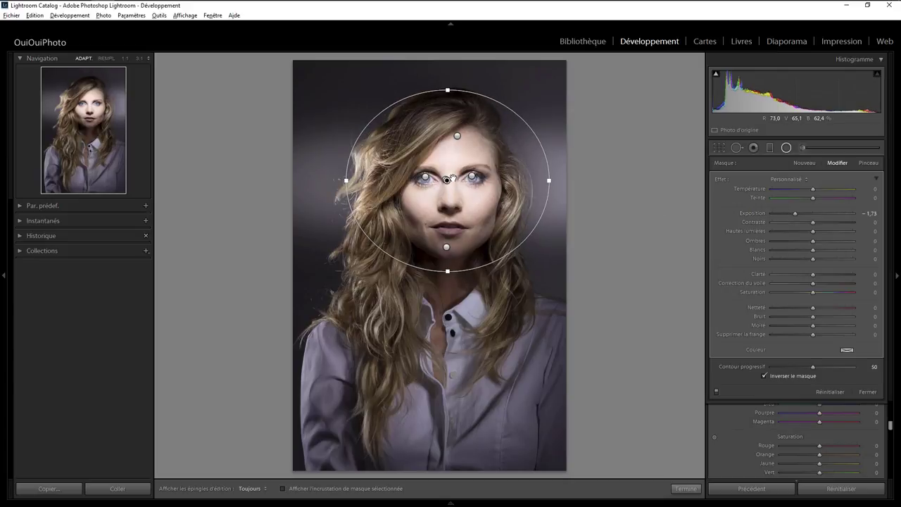
left_click_drag(446, 180, 448, 181)
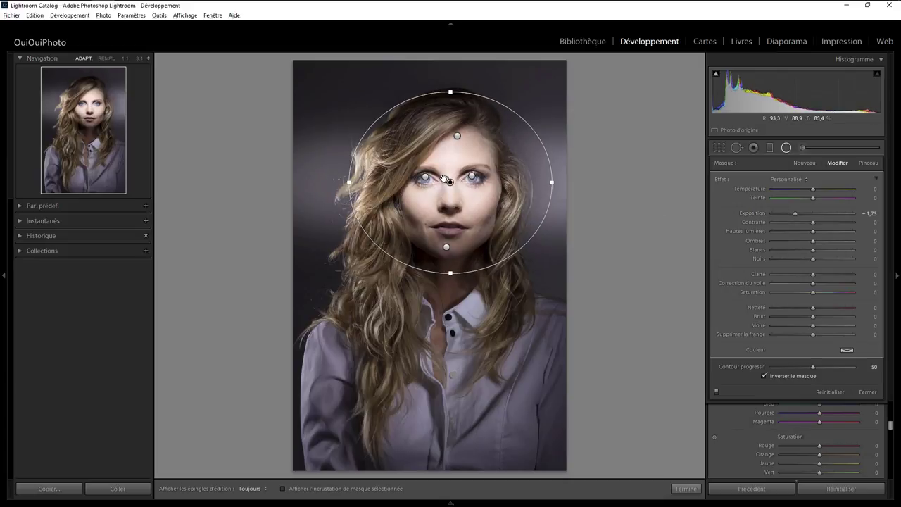
key("ctrl+z")
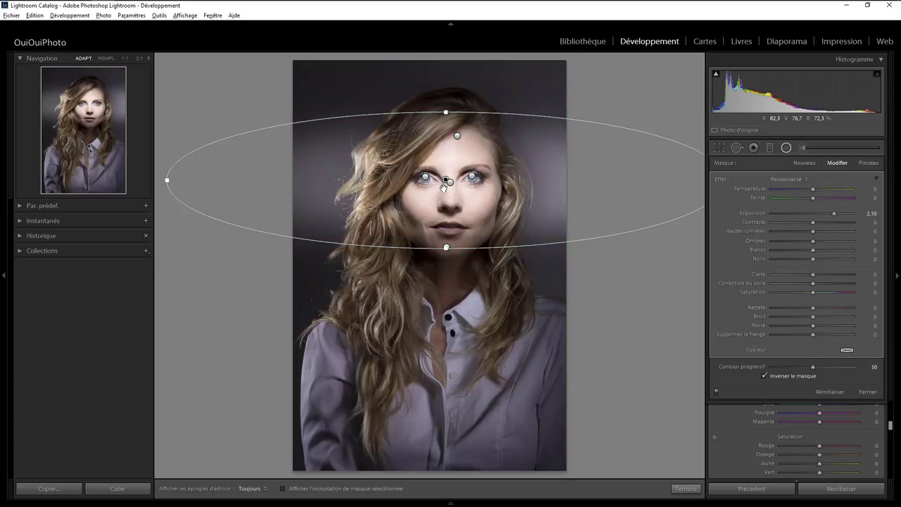
key("ctrl+shift+z")
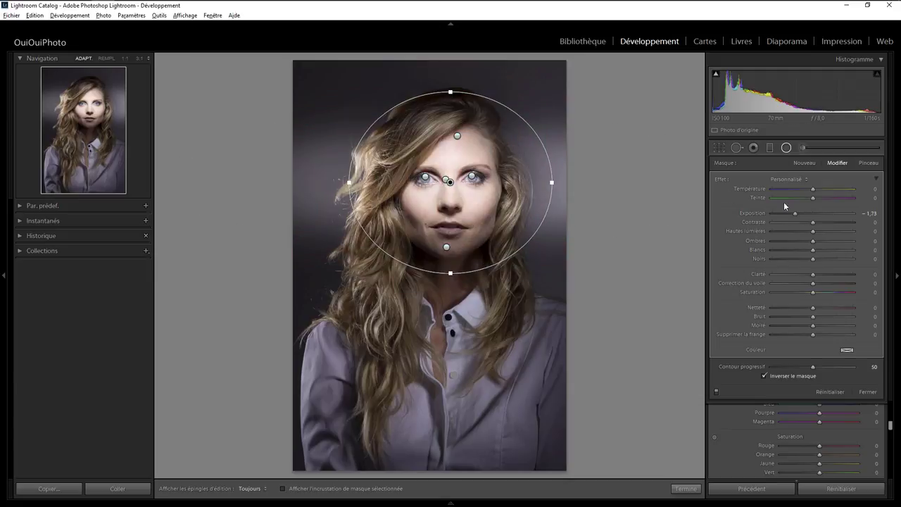
left_click_drag(787, 215, 792, 213)
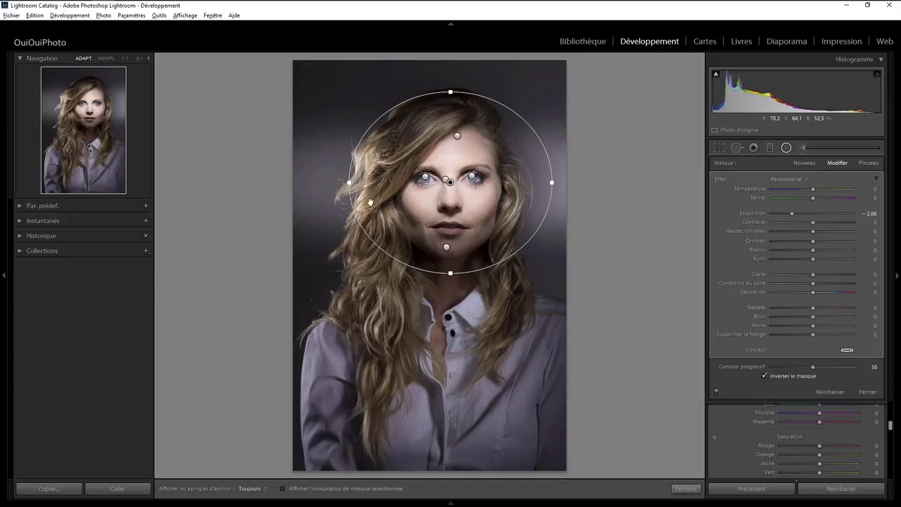
left_click(686, 489)
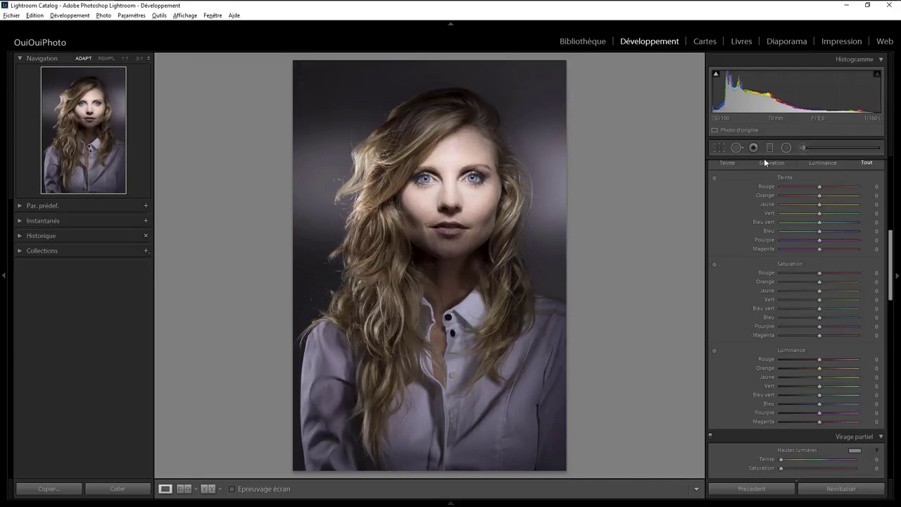
Step: Paint a cheek shading stroke with a brush at exposure -1.18, size 7, flow 9
scroll(868, 208, "up", 10)
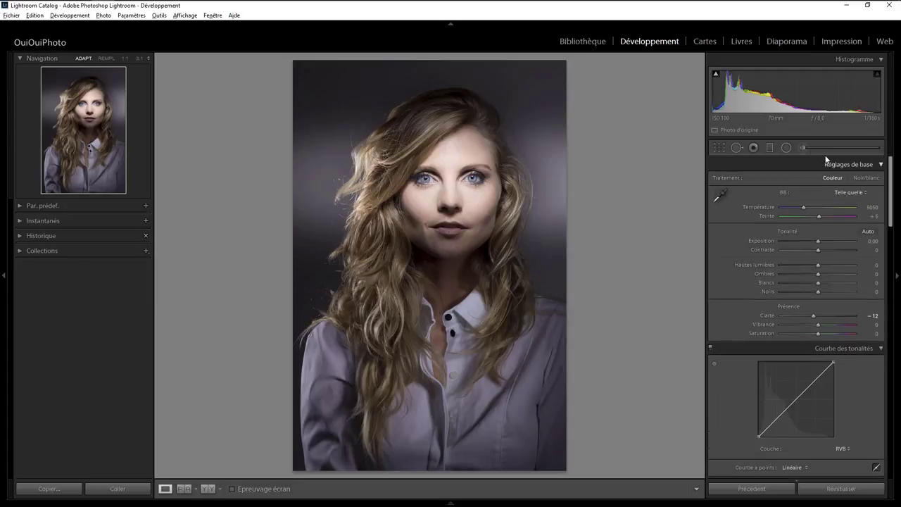
left_click(803, 147)
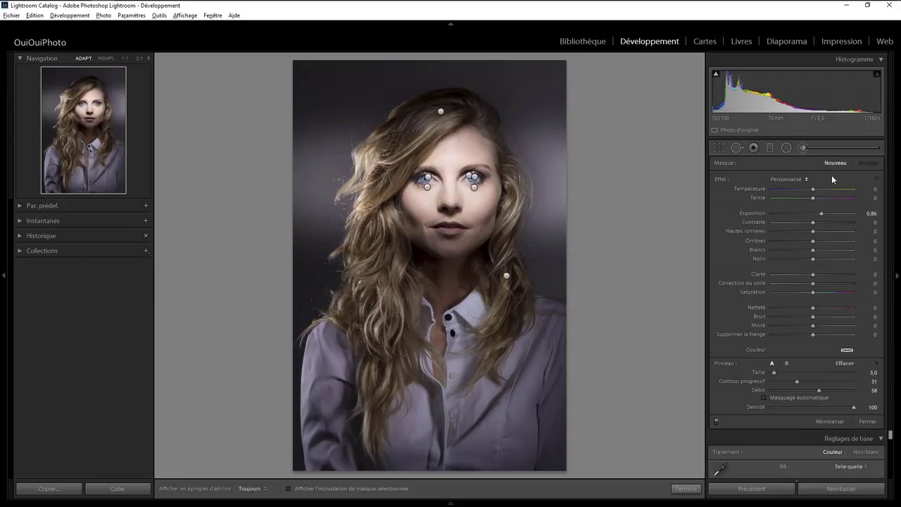
double_click(724, 179)
scroll(484, 219, "up", 3)
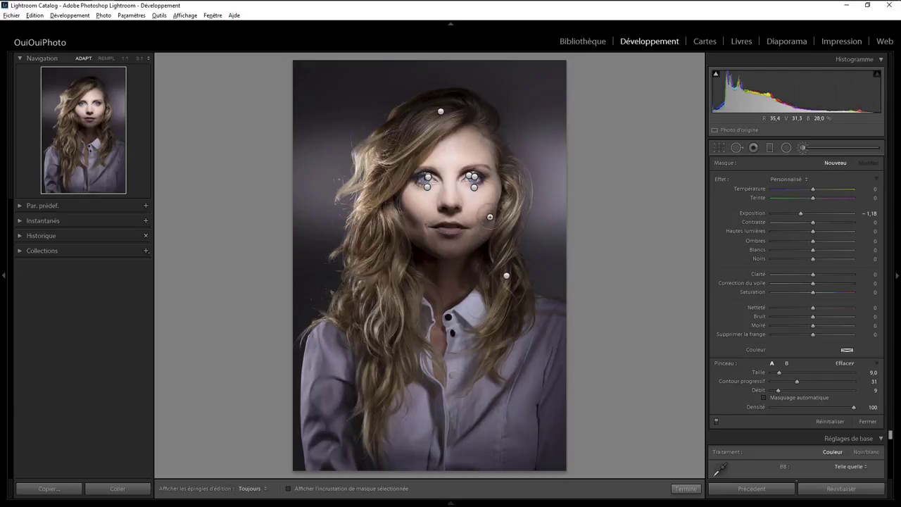
scroll(486, 203, "down", 1)
key("h")
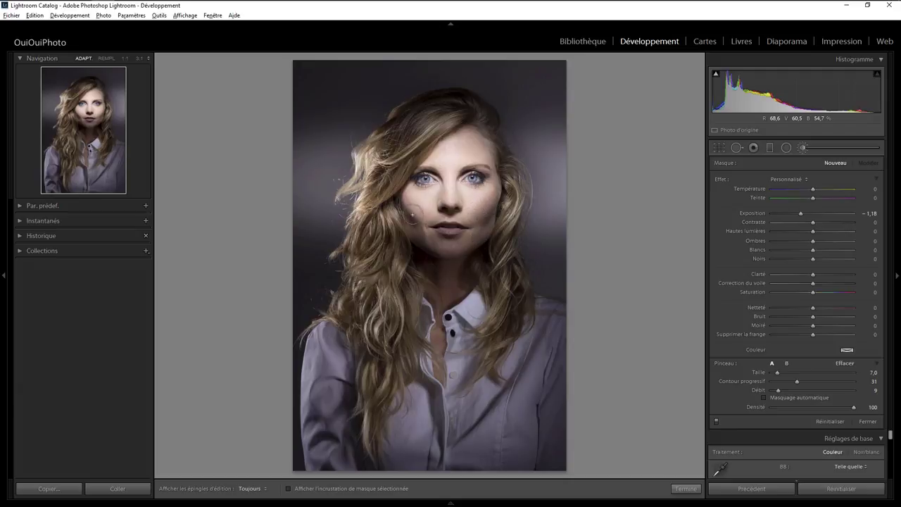
left_click_drag(414, 210, 416, 202)
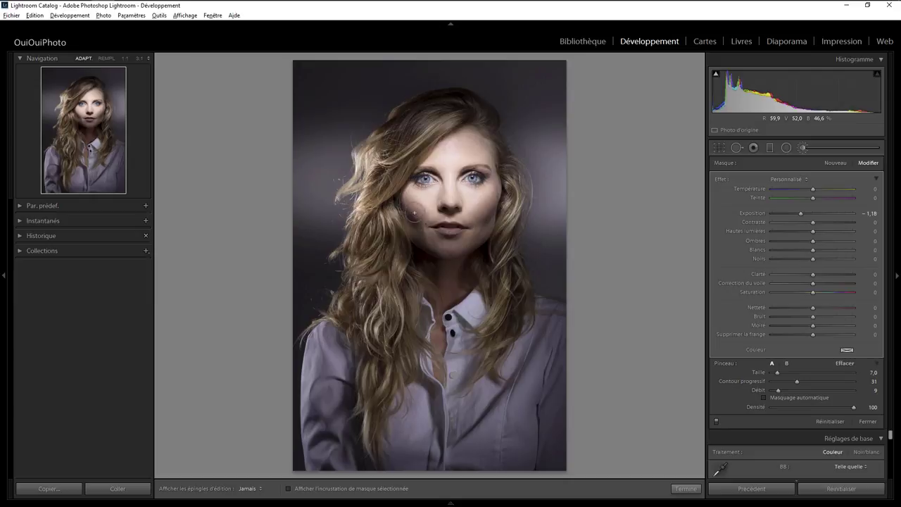
key("h")
key("h")
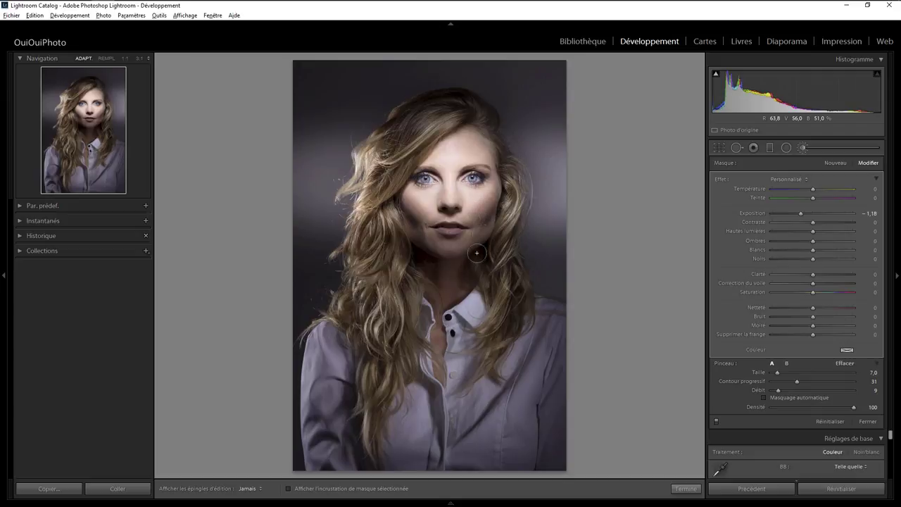
Step: Finish the brush adjustments and zoom in closely on the nose
key("h")
left_click(685, 488)
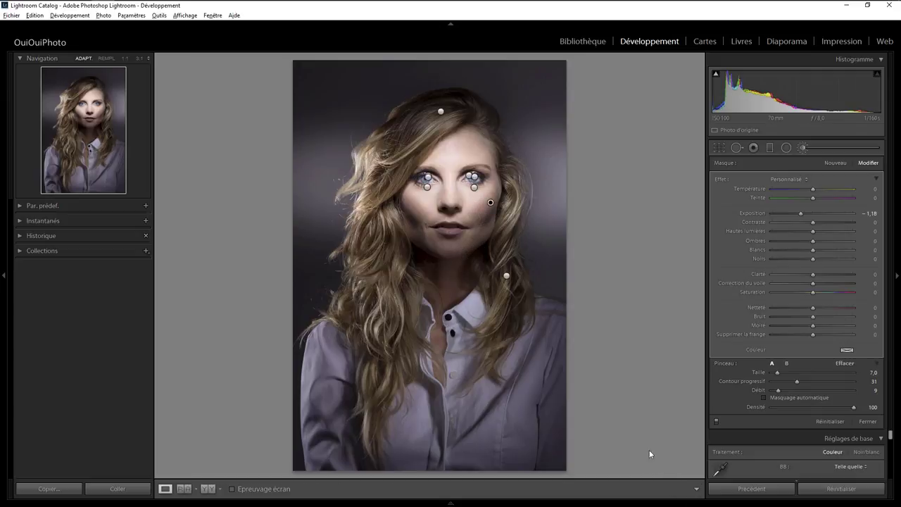
left_click(456, 210)
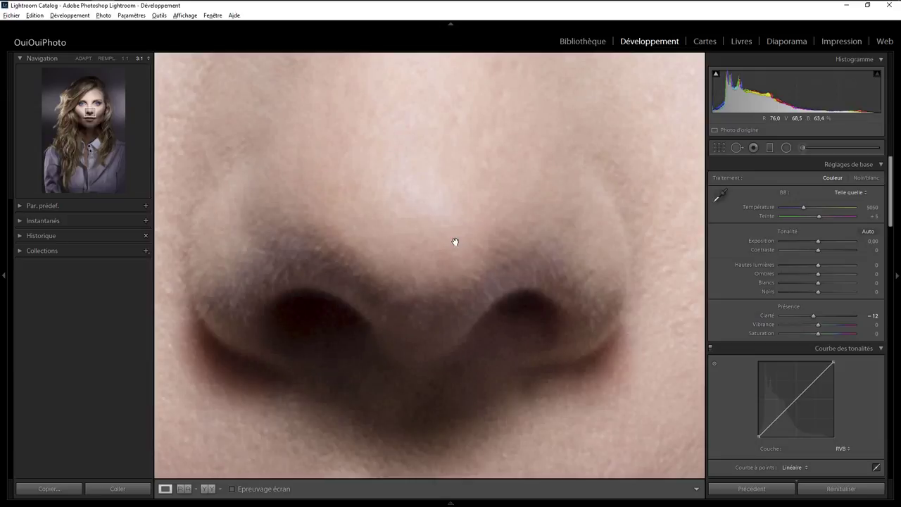
Step: Heal the nose-bridge blemish with Spot Removal, then fit the whole portrait in view
left_click(736, 147)
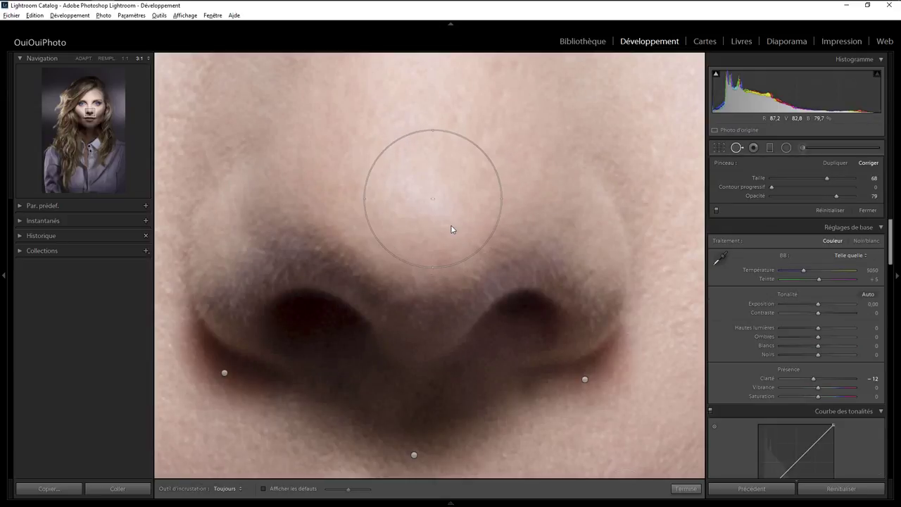
left_click(432, 199)
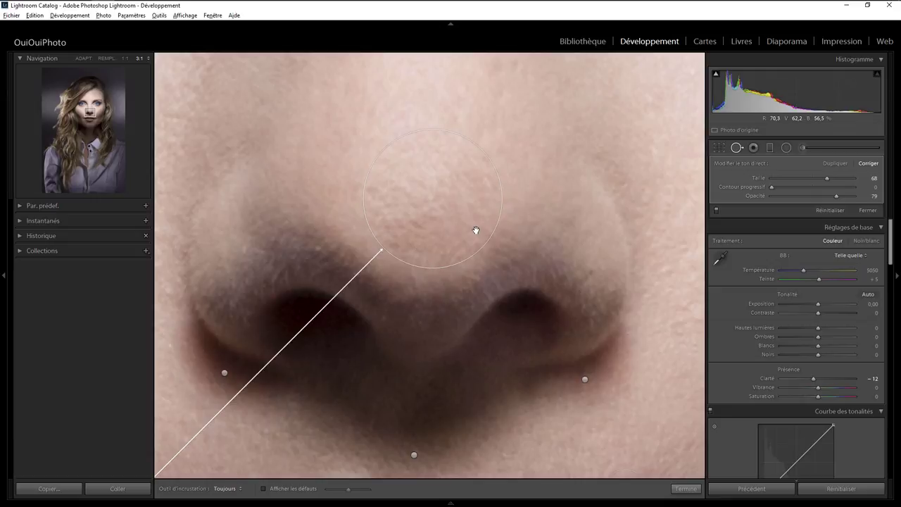
left_click(124, 57)
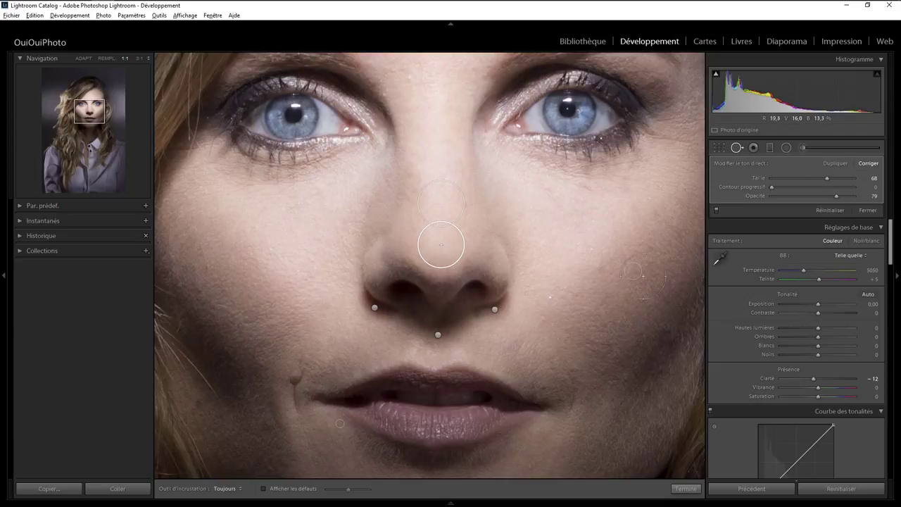
left_click(687, 489)
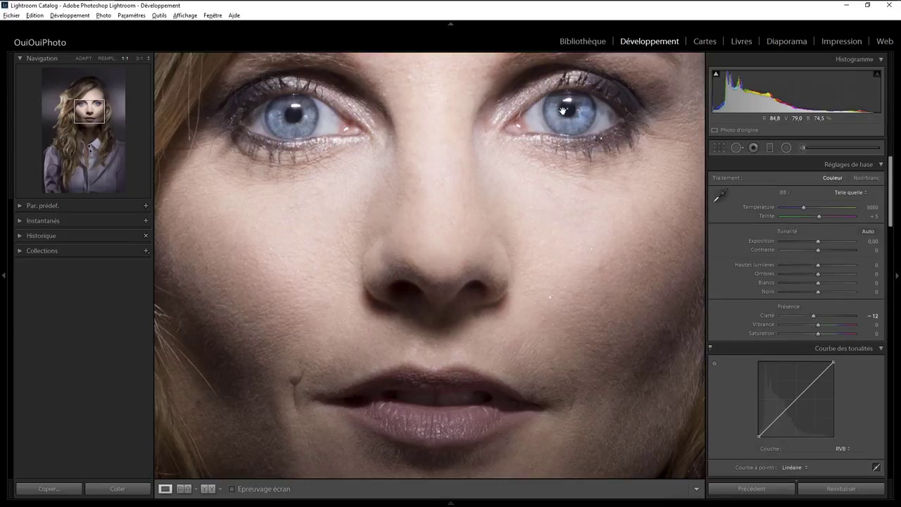
left_click(538, 127)
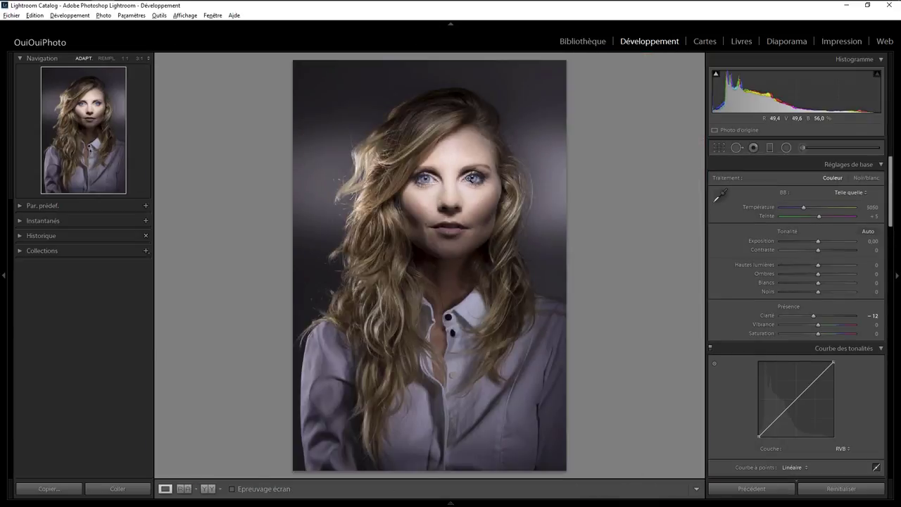
key("z")
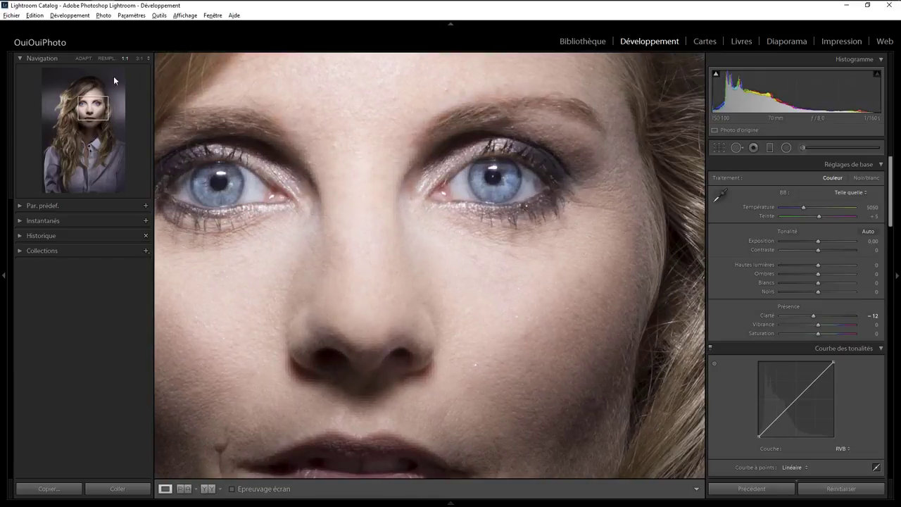
left_click(139, 59)
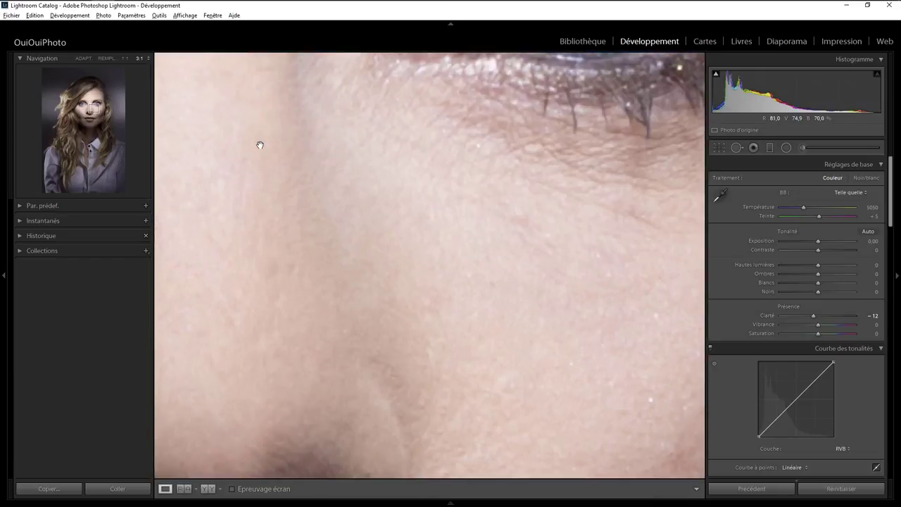
left_click_drag(251, 137, 533, 364)
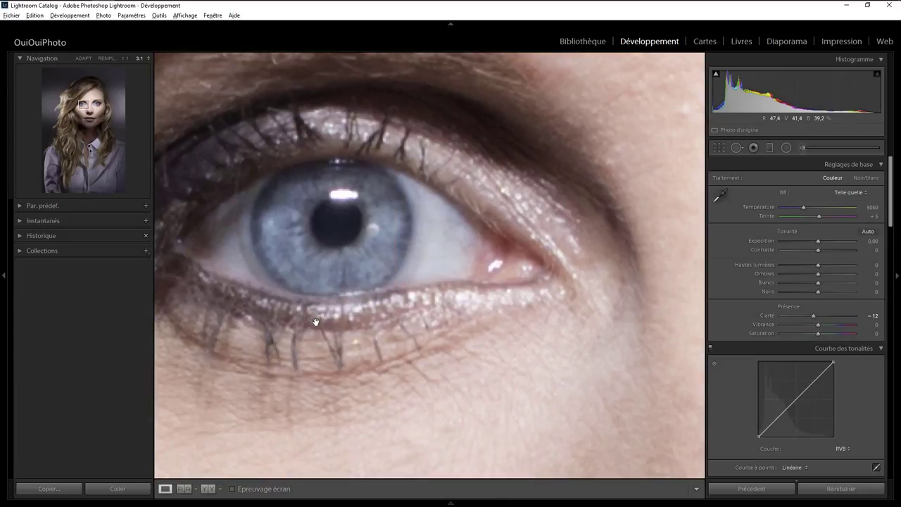
left_click(517, 349)
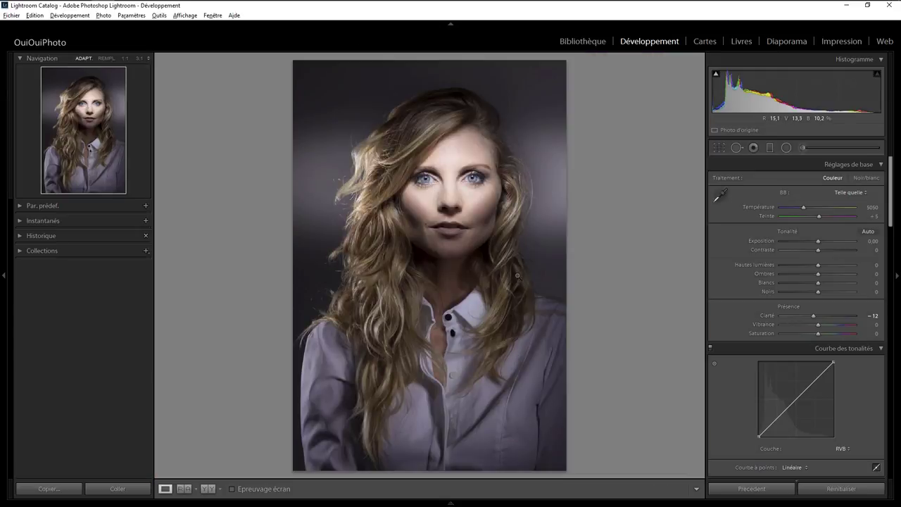
key("backslash")
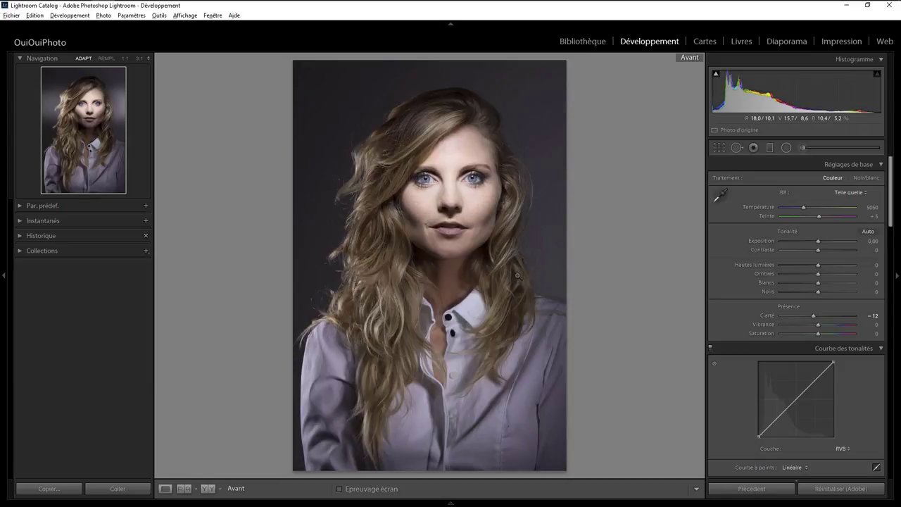
key("backslash")
key("backslash")
key("backslash")
key("backslash")
key("backslash")
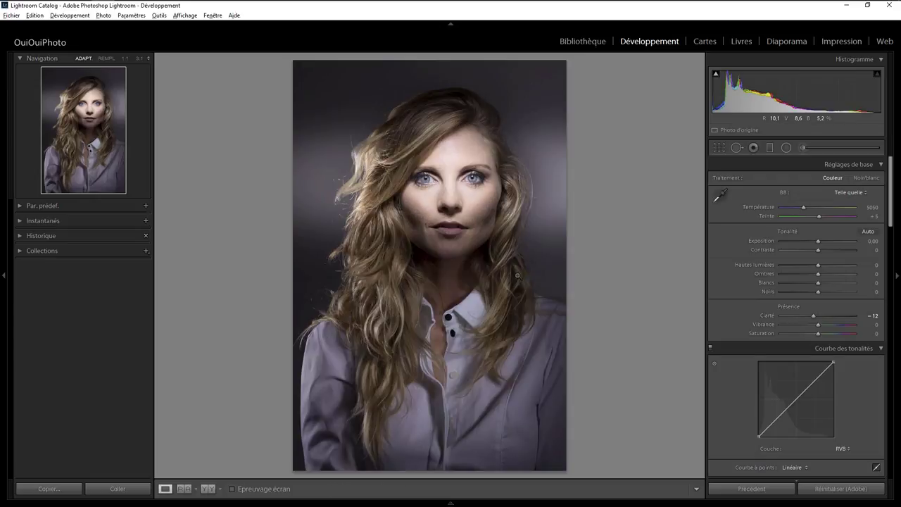
key("backslash")
key("backslash")
key("backslash")
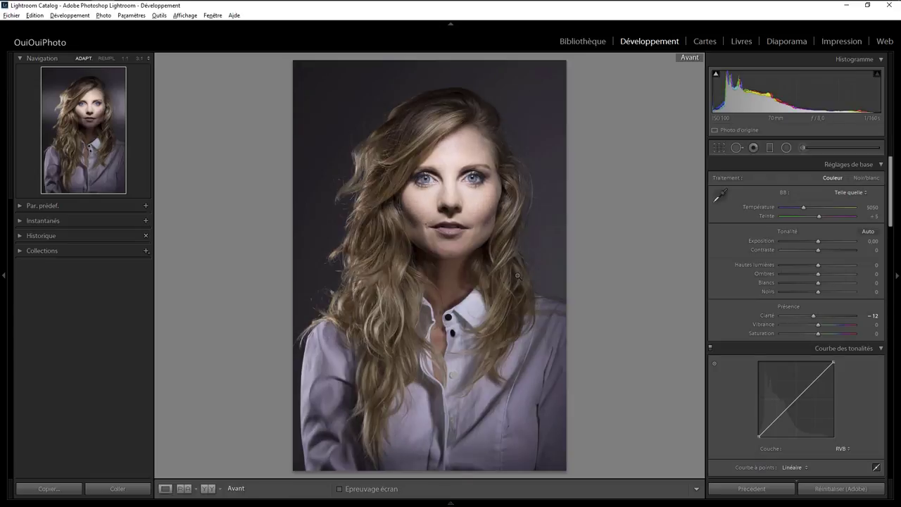
key("backslash")
key("backslash")
key("backslash")
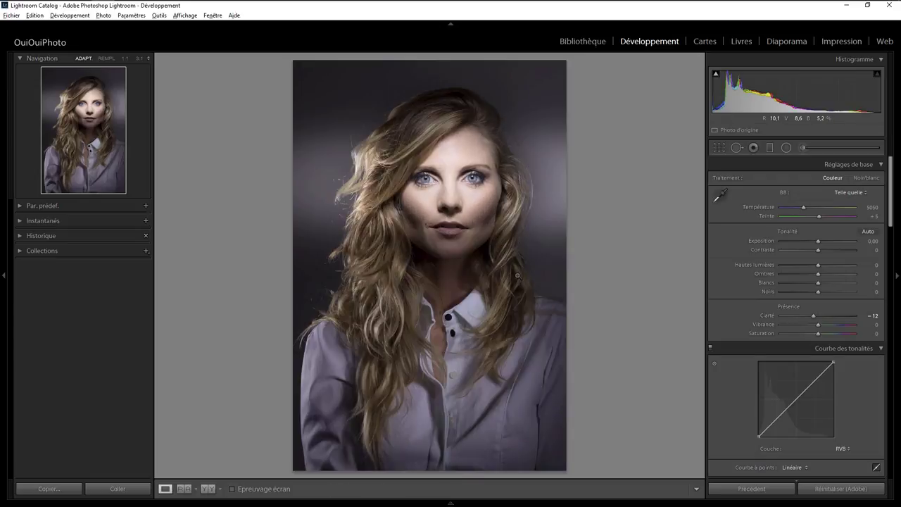
key("backslash")
key("backslash")
key("backslash")
key("backslash")
key("backslash")
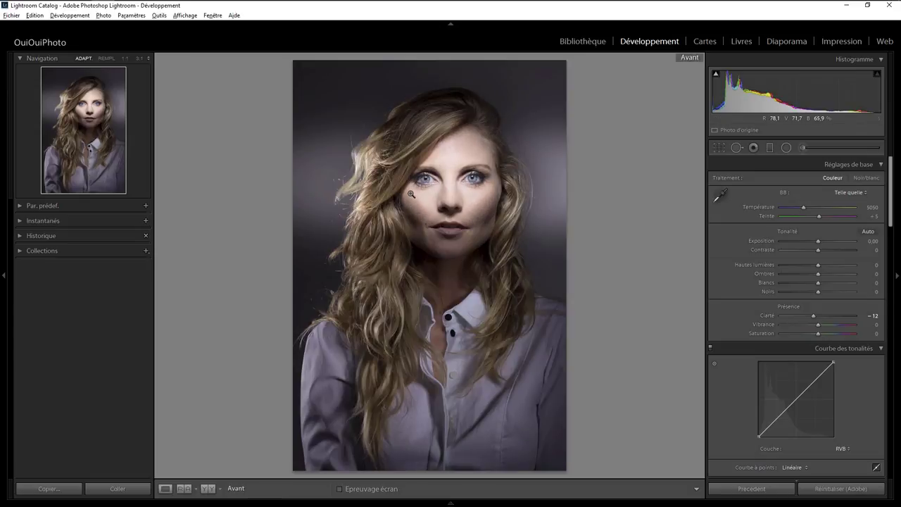
key("backslash")
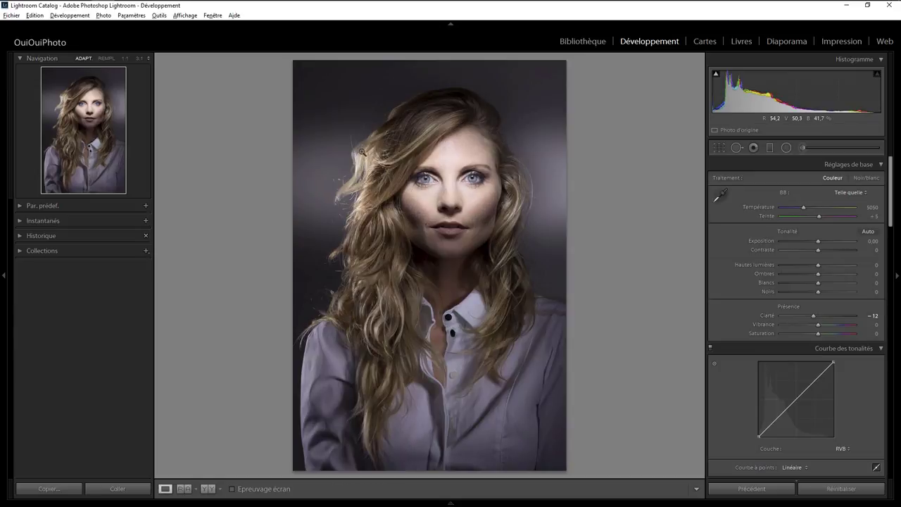
Step: Set up a fresh adjustment brush at exposure -0.90 with flow raised to 24
left_click(802, 147)
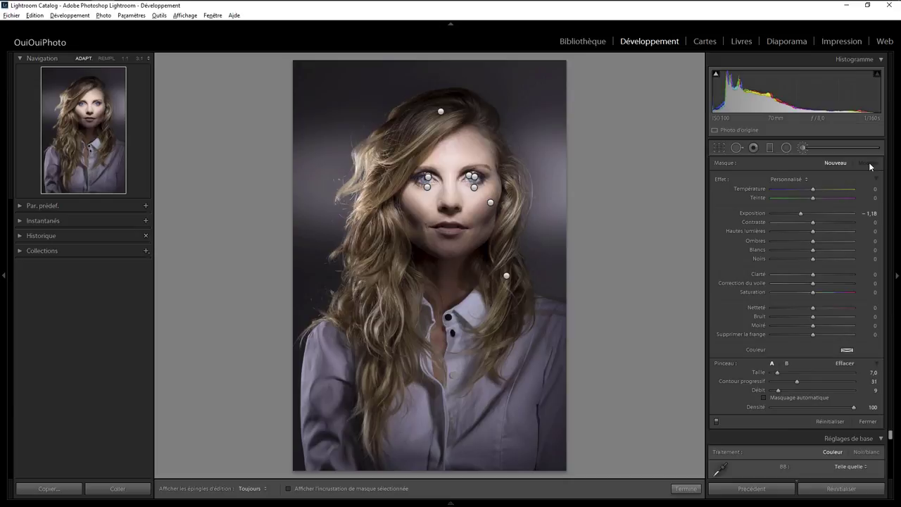
double_click(724, 179)
left_click_drag(816, 217, 813, 215)
left_click_drag(779, 393, 795, 392)
Step: Paint over the stray hairs beside the face with a size 4 brush, then close it
scroll(366, 153, "down", 2)
key("h")
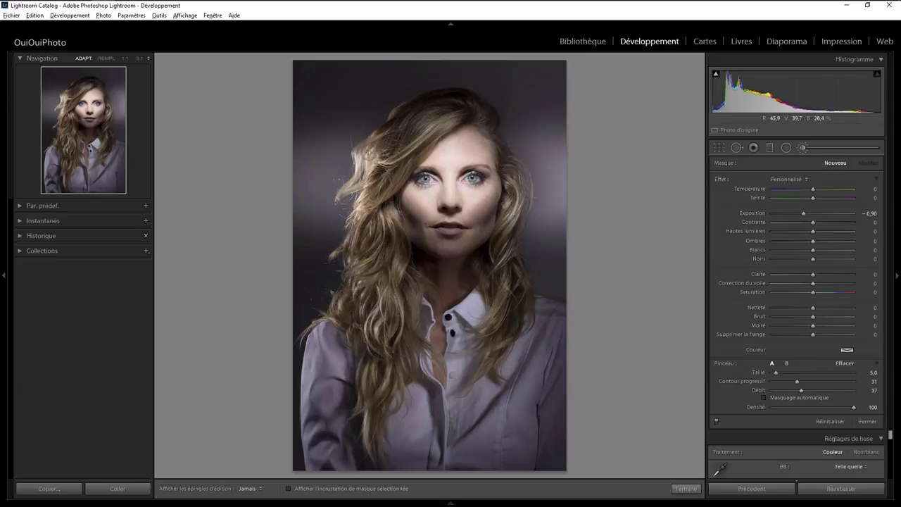
mouse_move(366, 153)
left_mouse_down()
mouse_move(358, 171)
mouse_move(373, 151)
left_mouse_up()
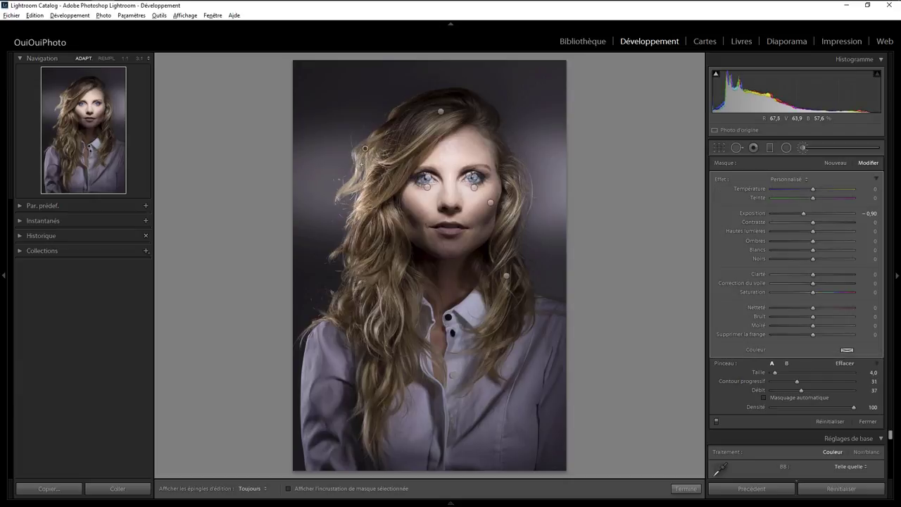
scroll(359, 169, "down", 1)
key("h")
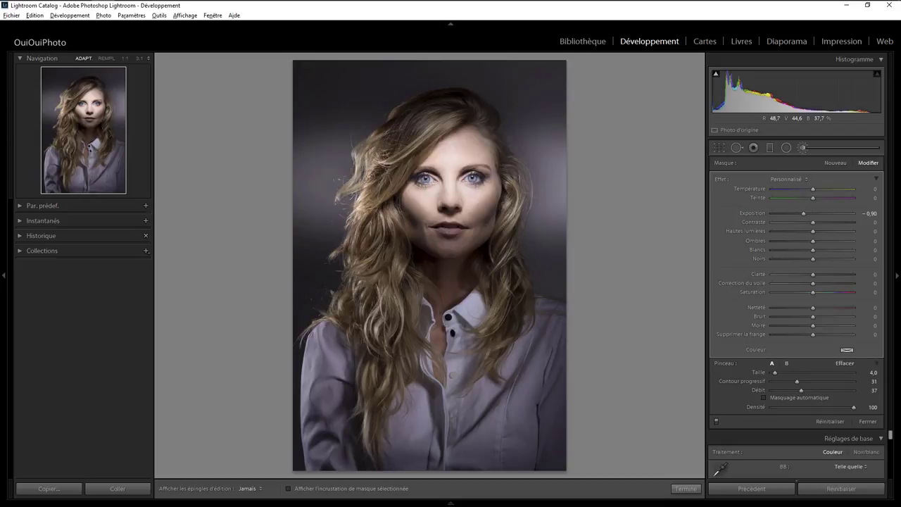
left_click_drag(370, 175, 381, 161)
key("h")
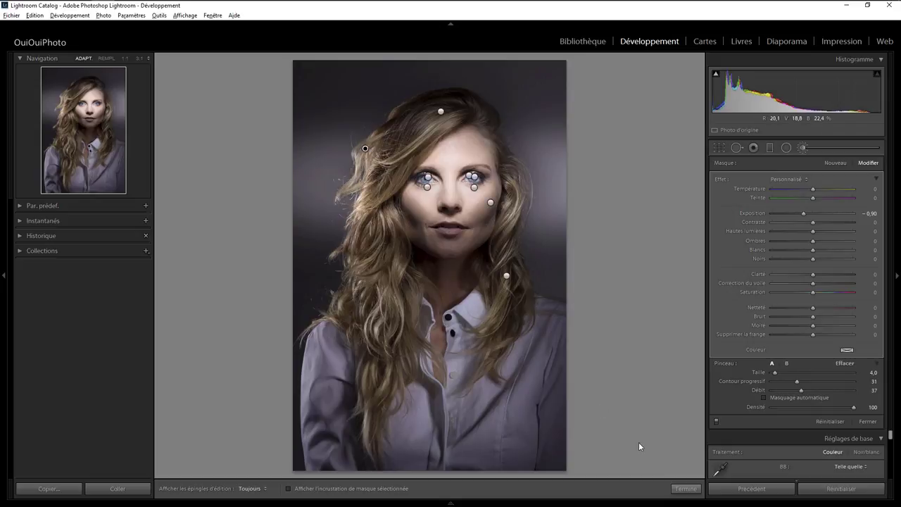
left_click(686, 488)
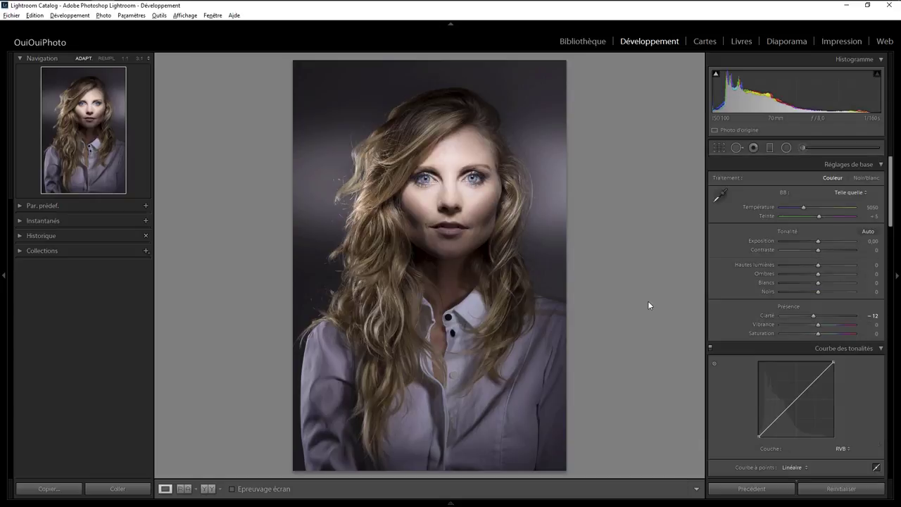
key("backslash")
key("backslash")
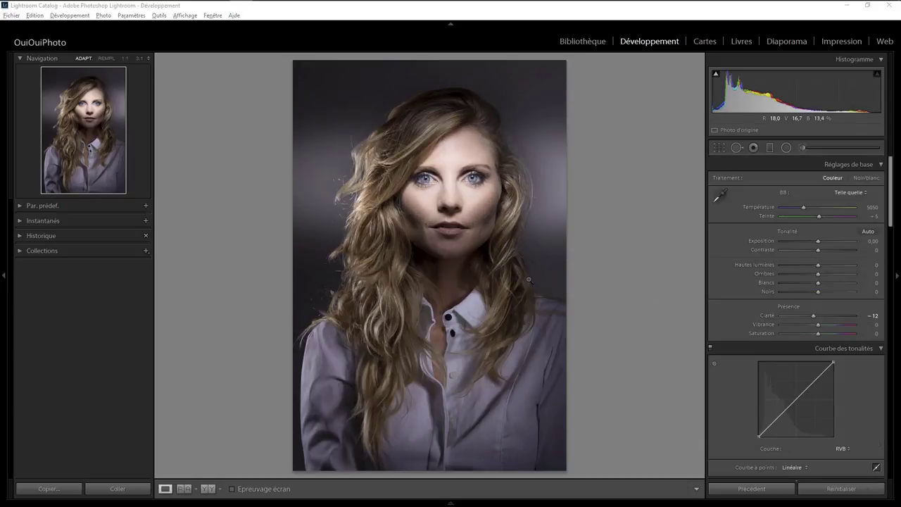
left_click(451, 206)
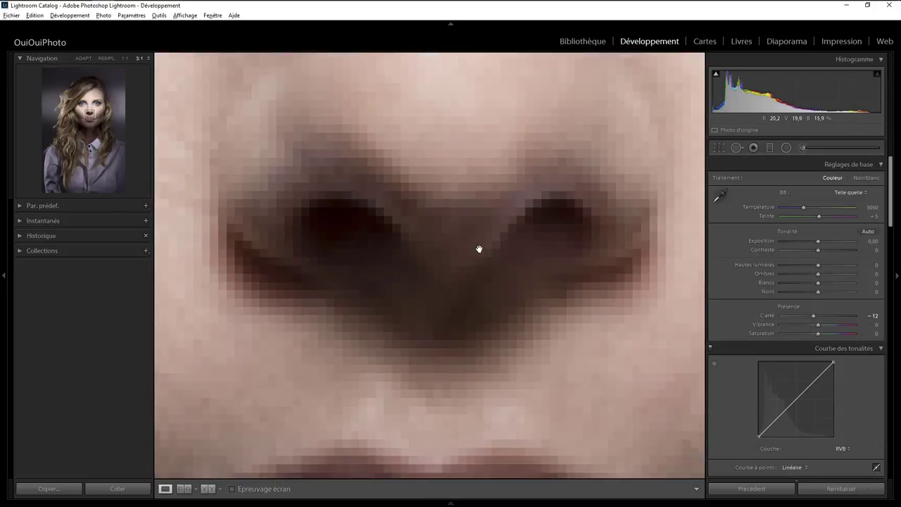
left_click(409, 293)
left_click(420, 225)
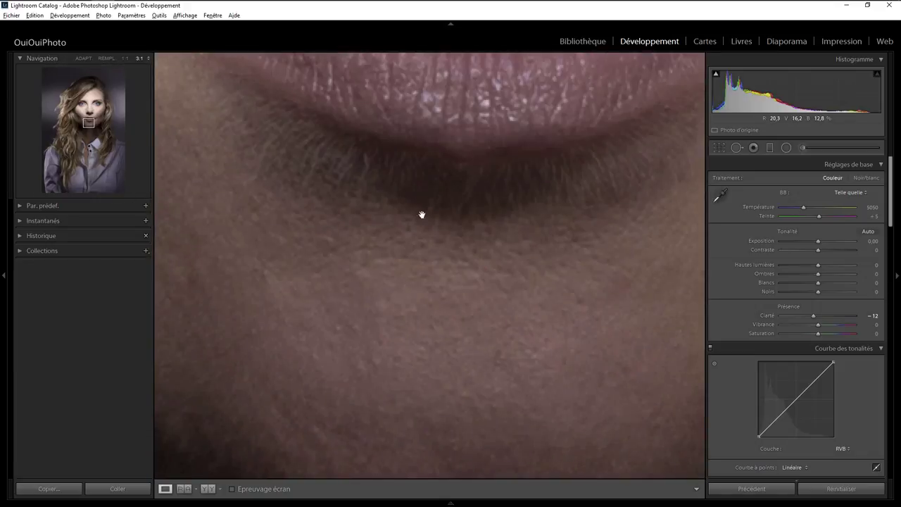
left_click(459, 198)
left_click(427, 180)
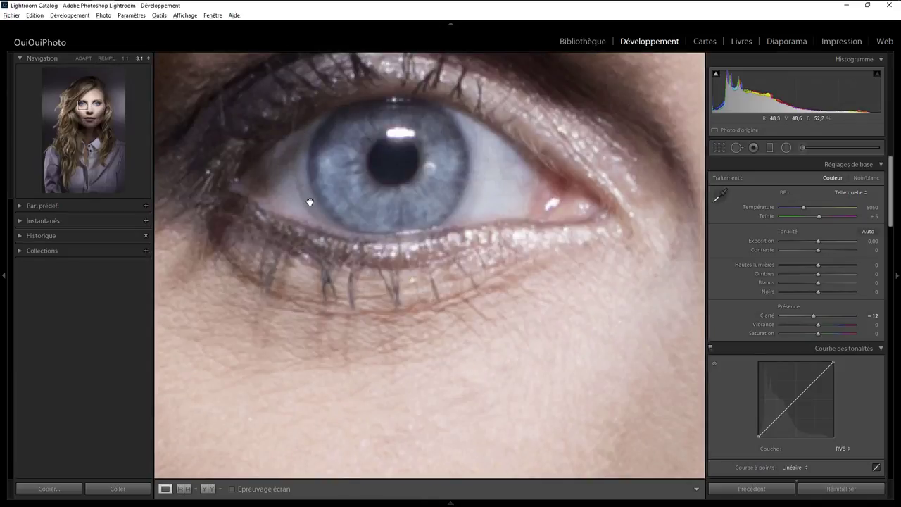
left_click(405, 200)
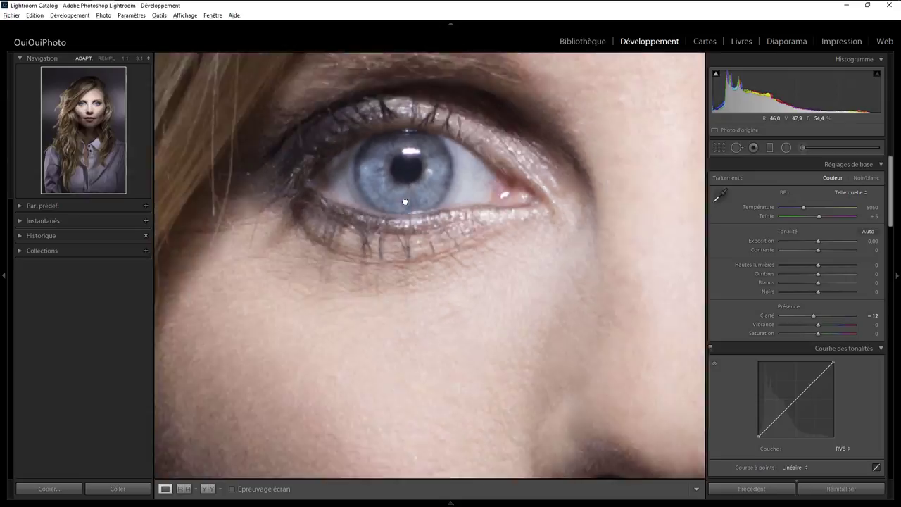